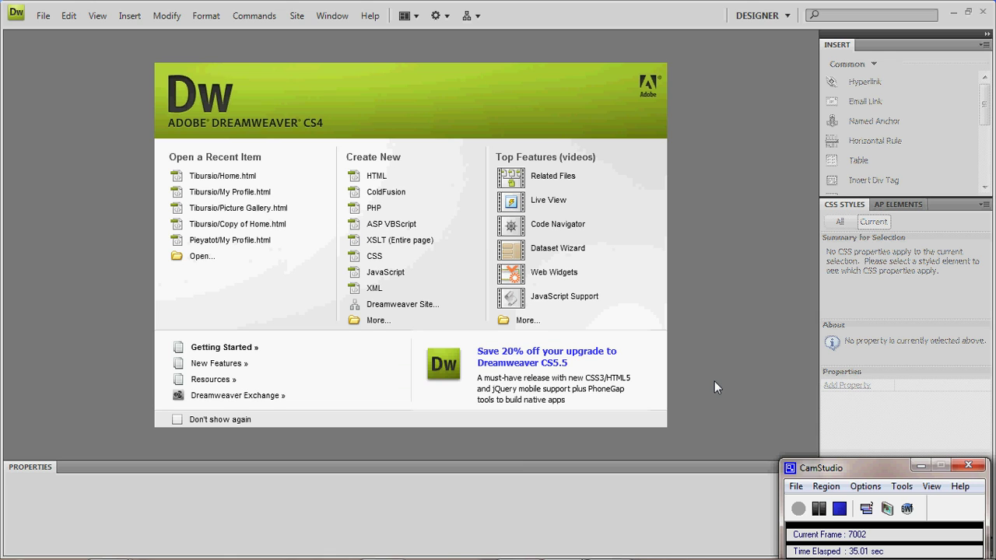
# - Start a new Dreamweaver site definition and name the site Pagulfuk
pyautogui.click(403, 307)
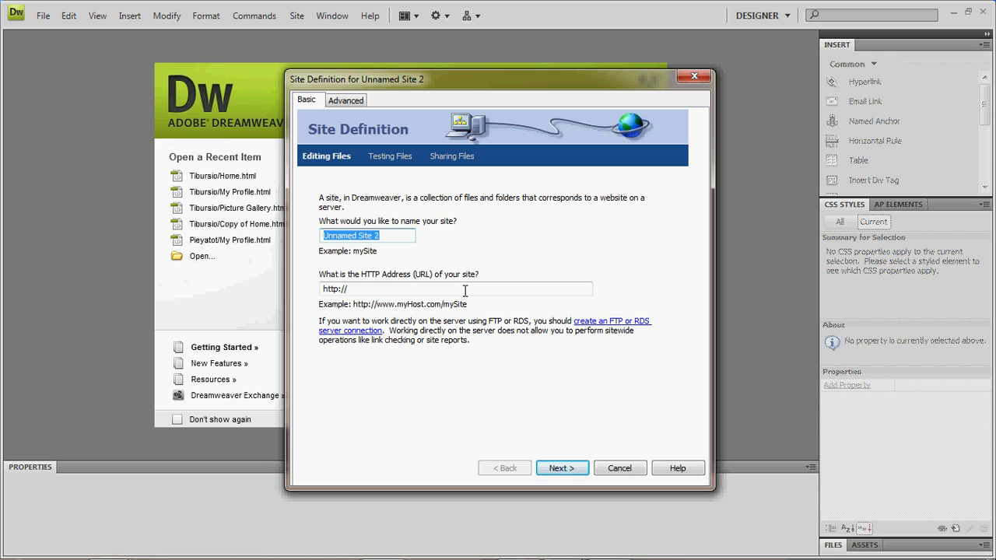
pyautogui.write('Pagulfuk')
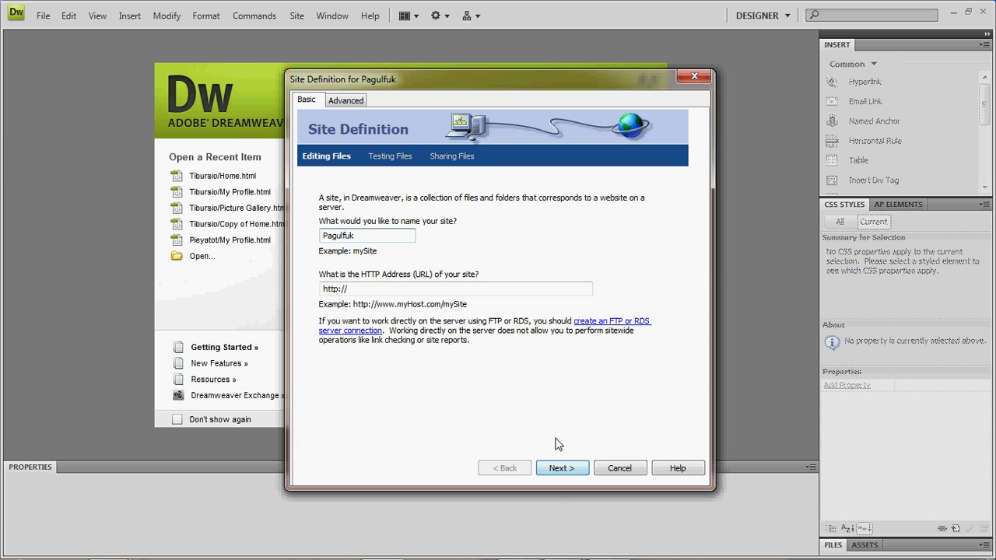
pyautogui.click(557, 468)
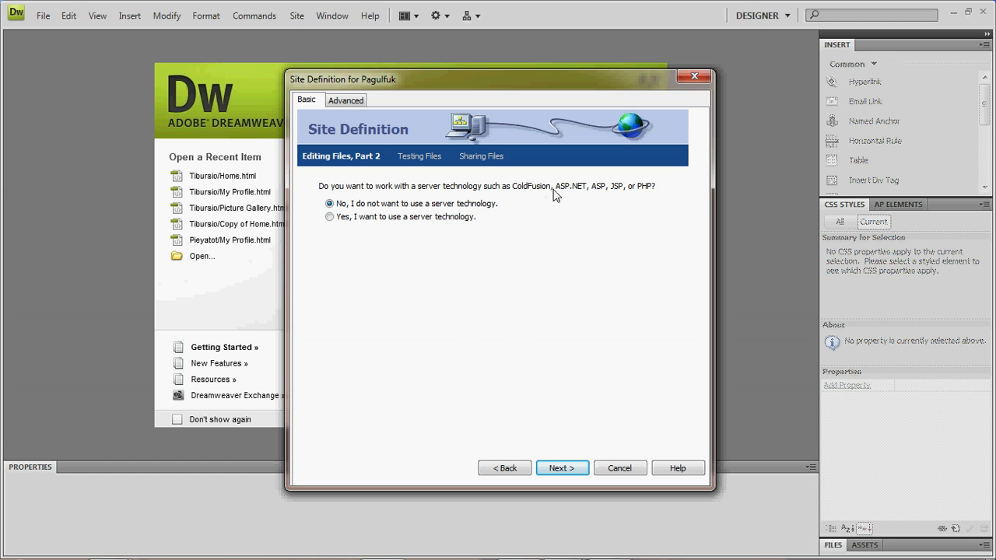
pyautogui.moveTo(565, 544)
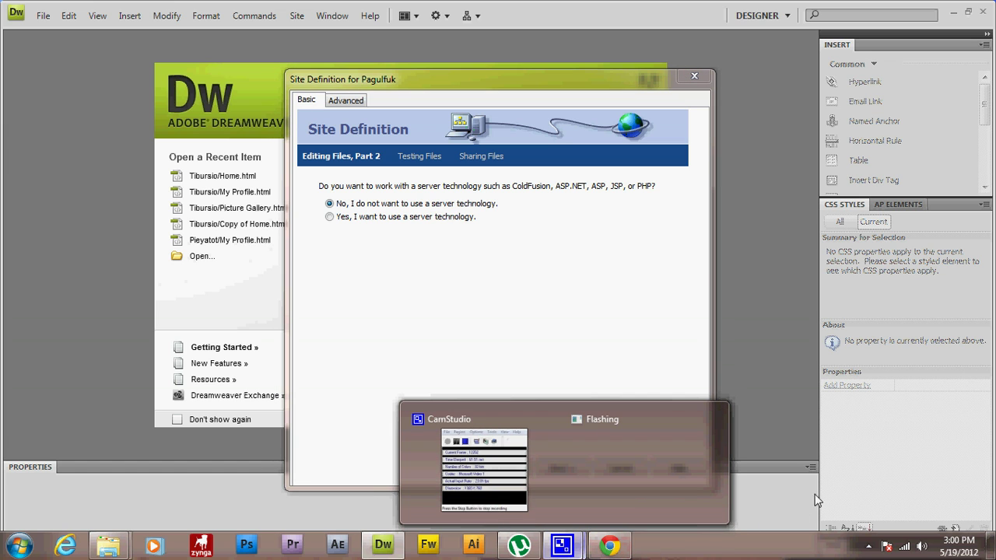
pyautogui.click(566, 549)
pyautogui.moveTo(565, 548)
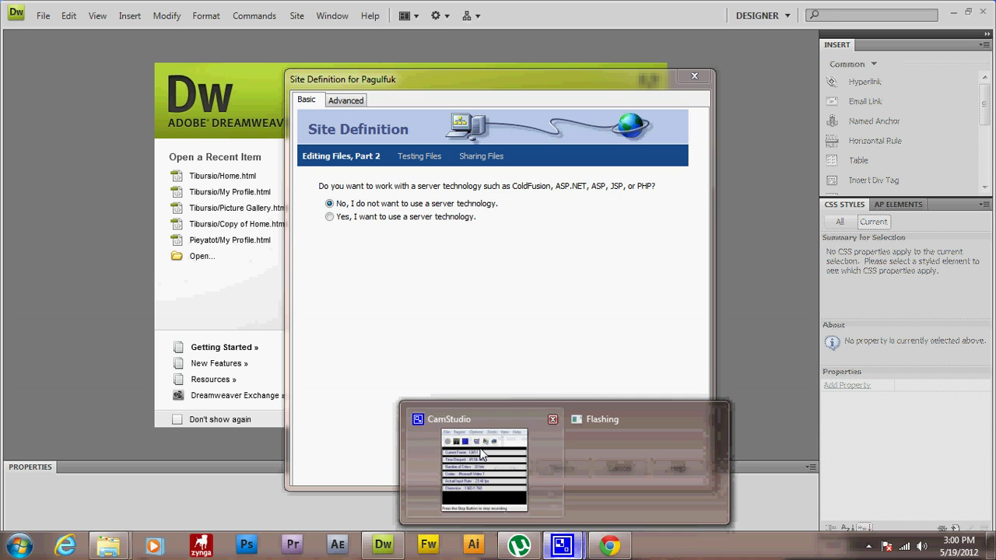
pyautogui.click(537, 459)
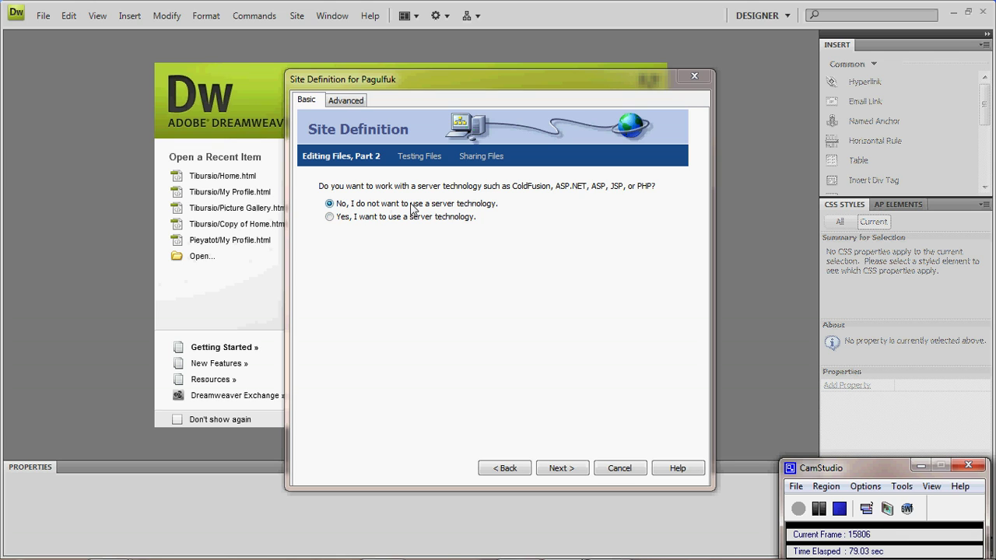
# - Continue without a server technology and create a folder named Pagulfuk in the Documents library while choosing the local root folder
pyautogui.click(561, 469)
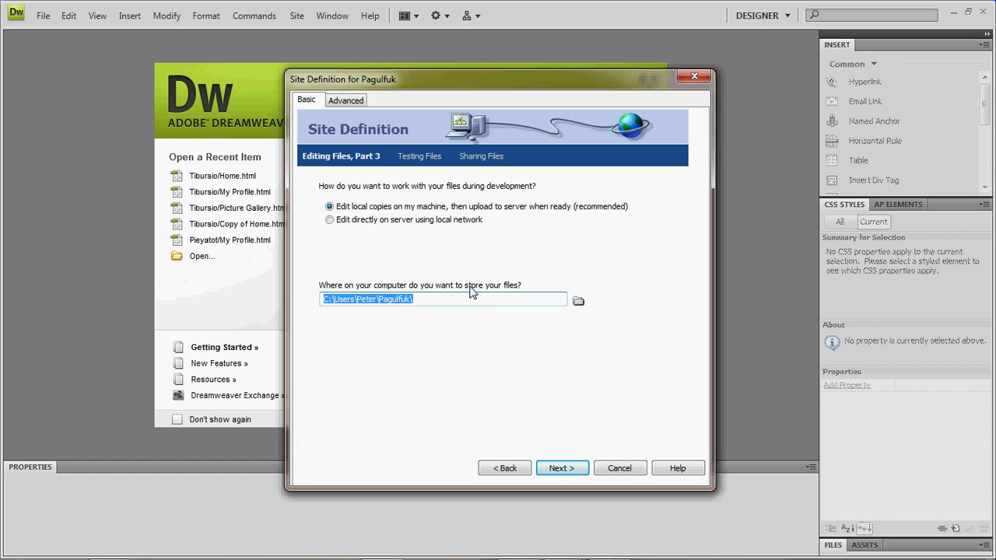
pyautogui.click(578, 302)
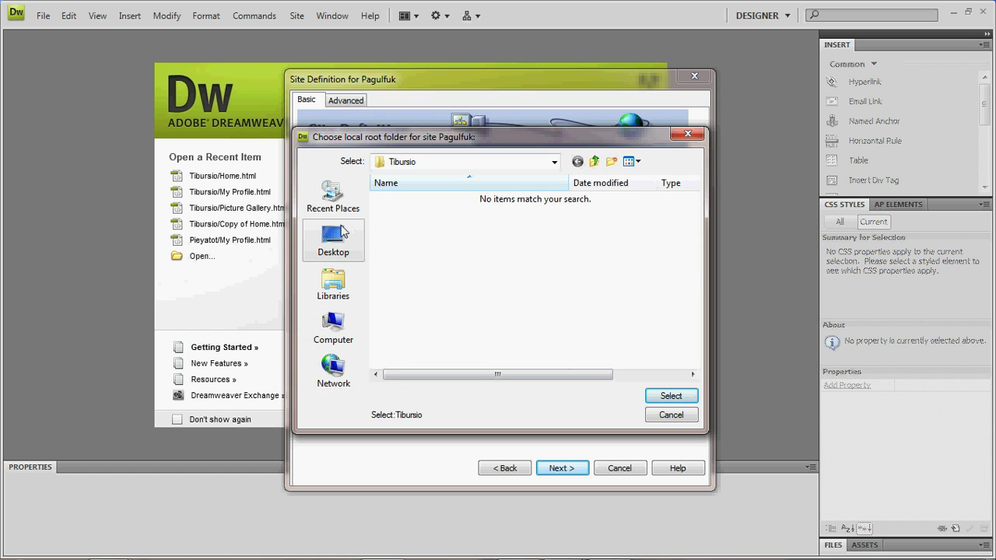
pyautogui.click(333, 300)
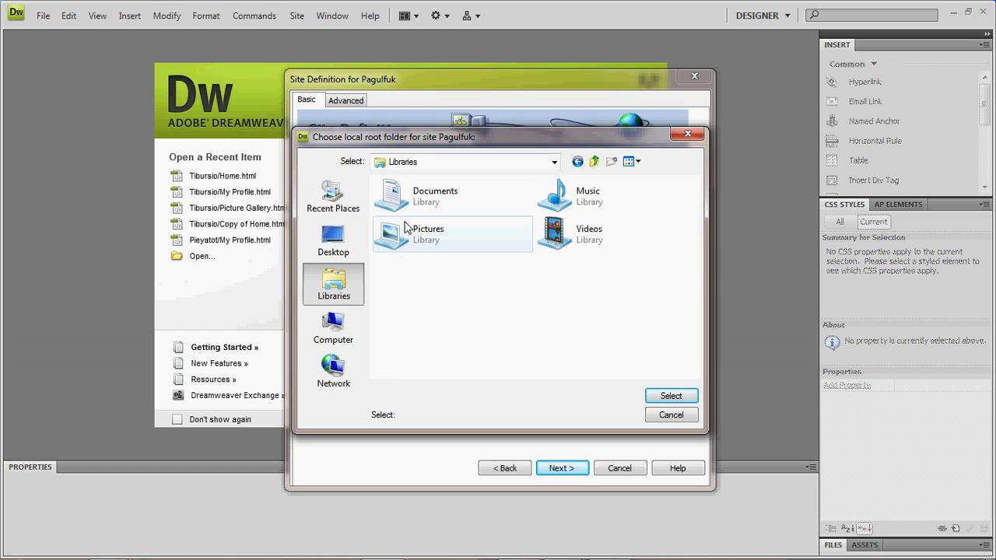
pyautogui.doubleClick(411, 209)
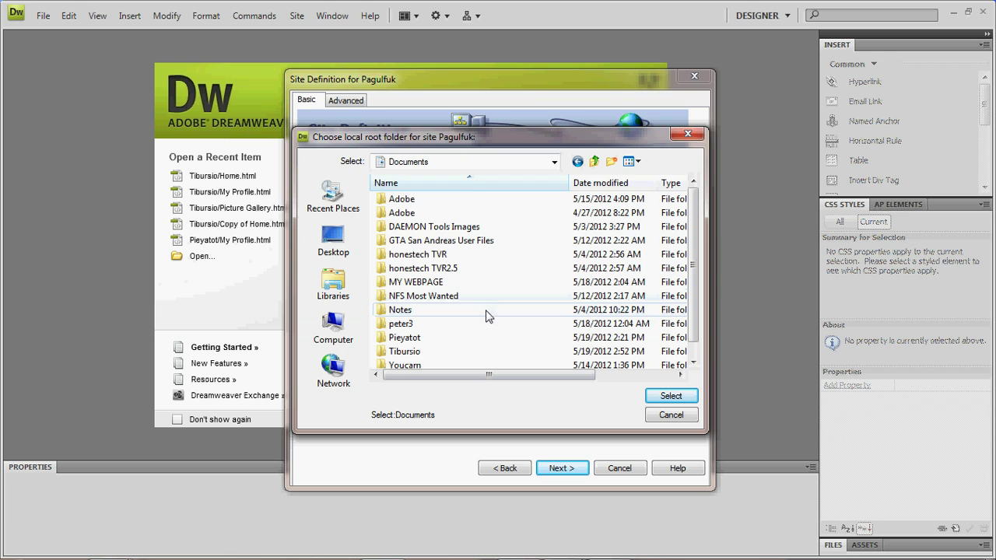
pyautogui.click(611, 161)
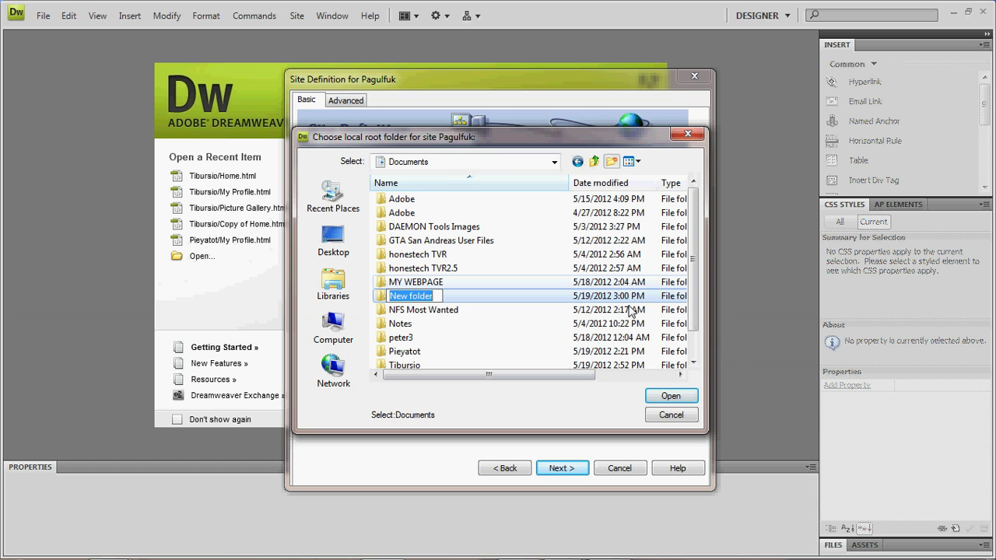
pyautogui.write('P')
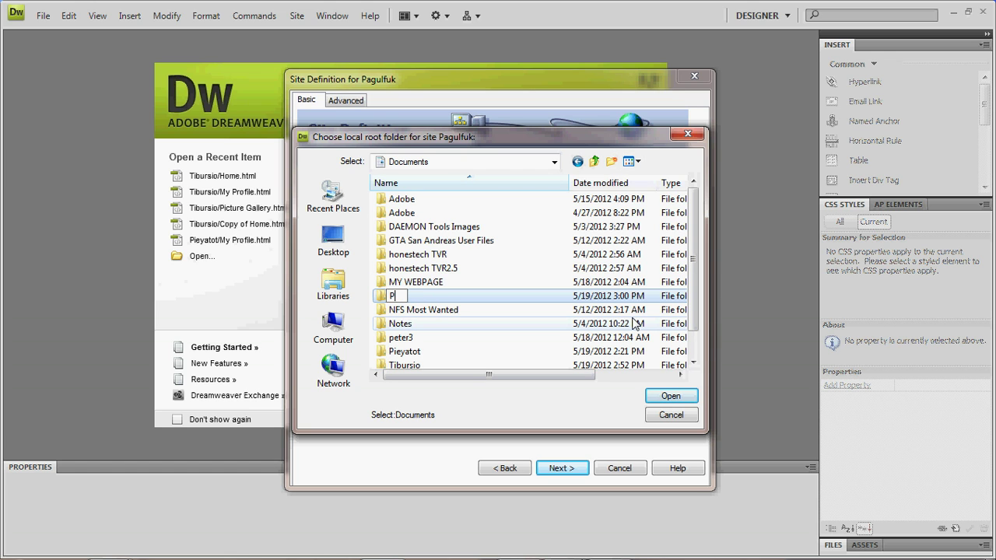
pyautogui.write('agulfuk')
# - Accept the Documents folder as the site's local root folder and continue to the remote server settings
pyautogui.click(673, 397)
pyautogui.click(670, 396)
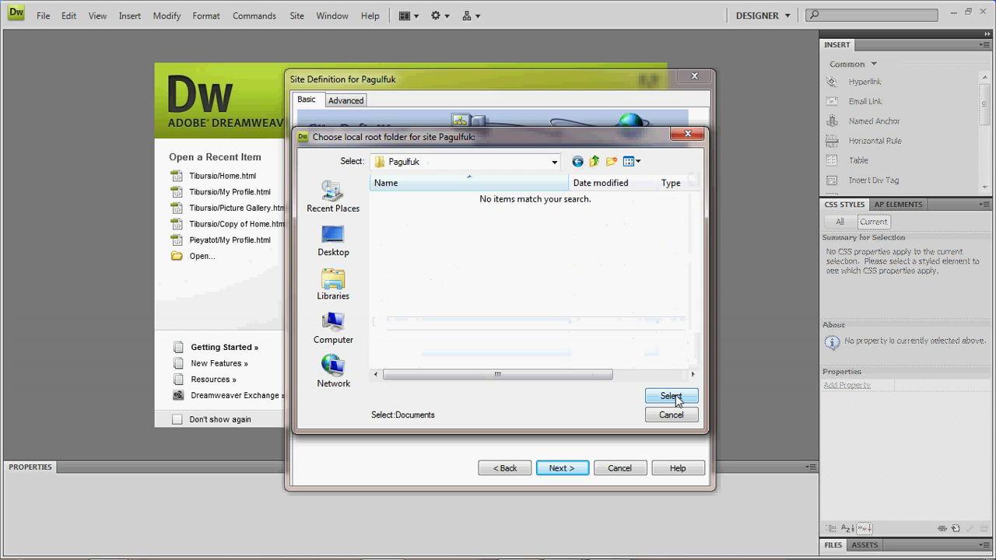
pyautogui.click(671, 396)
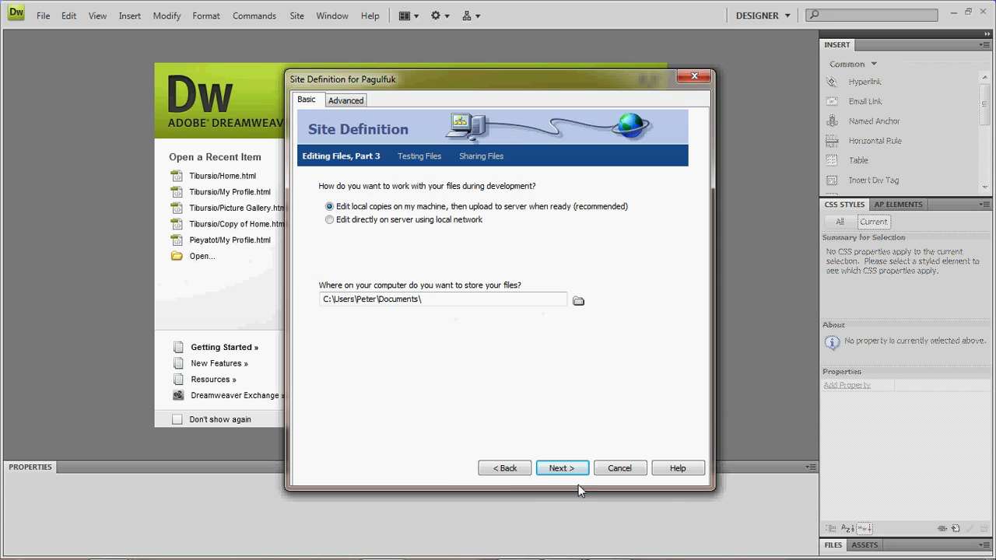
pyautogui.click(560, 469)
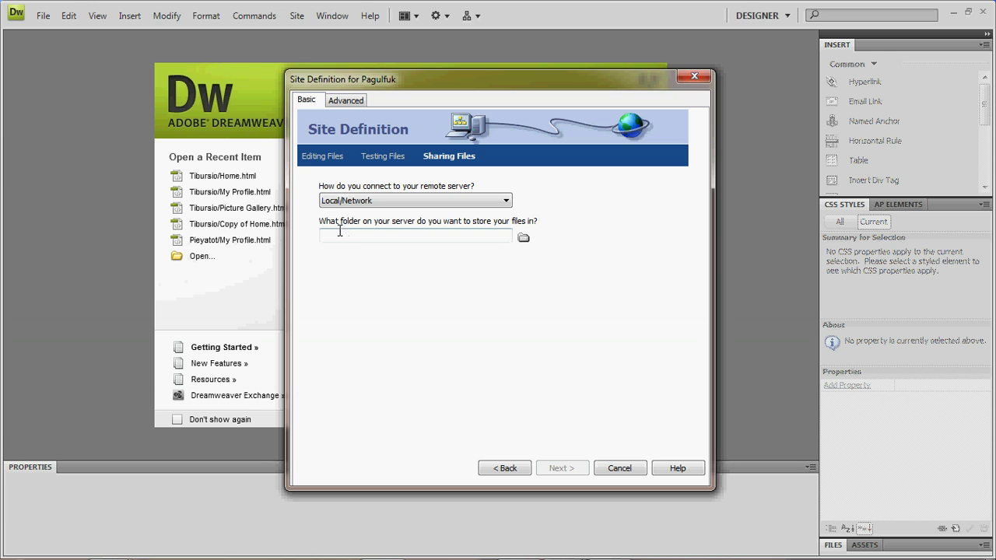
# - Set the remote server connection to None and finish the site definition
pyautogui.click(506, 202)
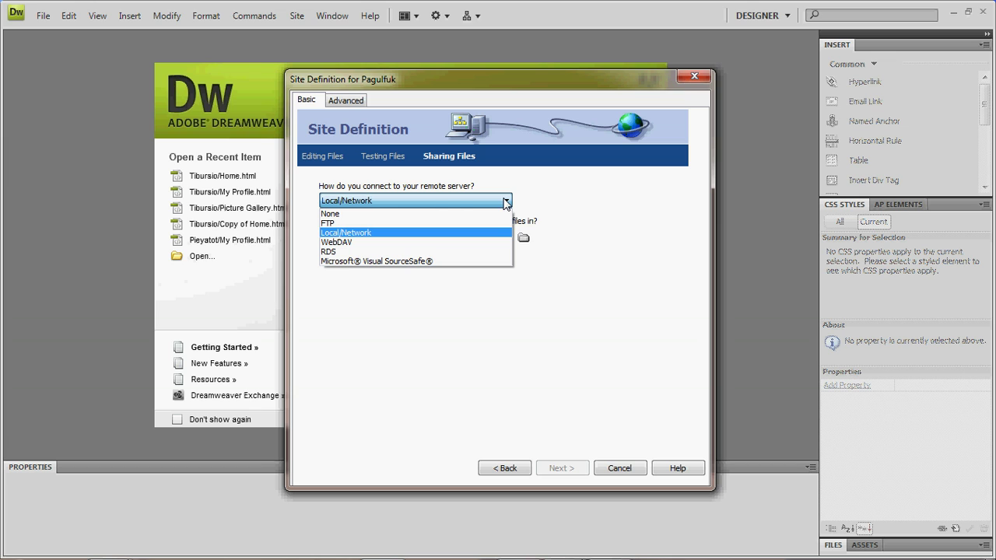
pyautogui.click(354, 213)
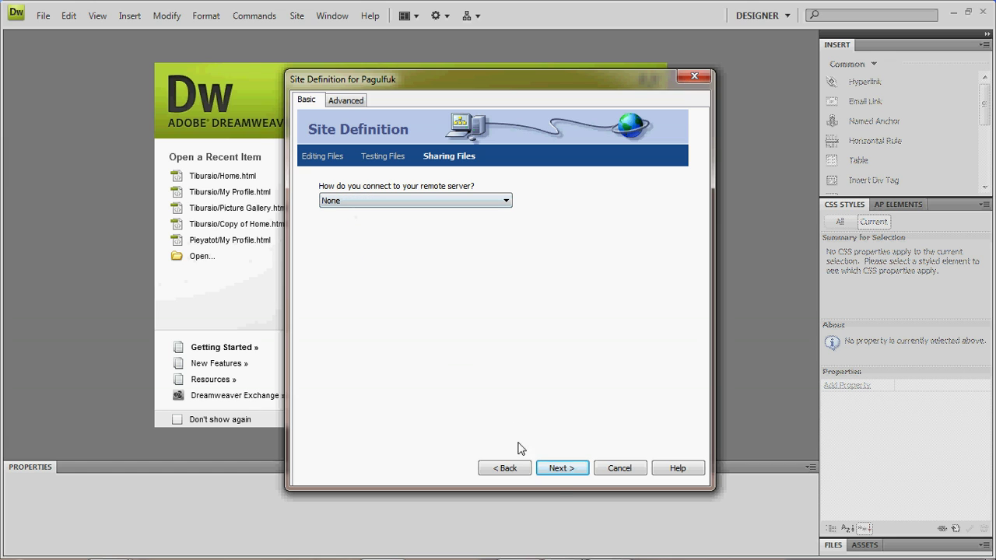
pyautogui.click(560, 470)
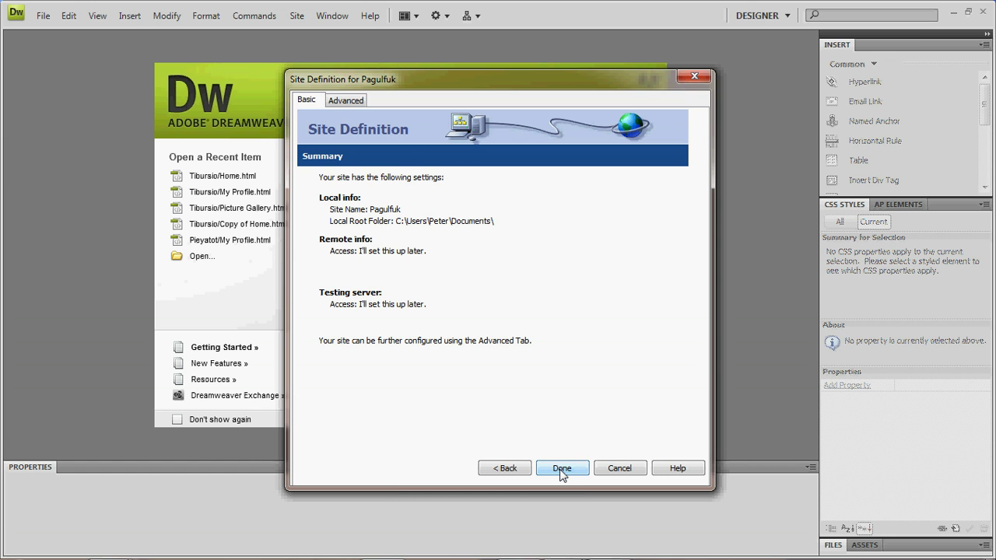
pyautogui.click(561, 469)
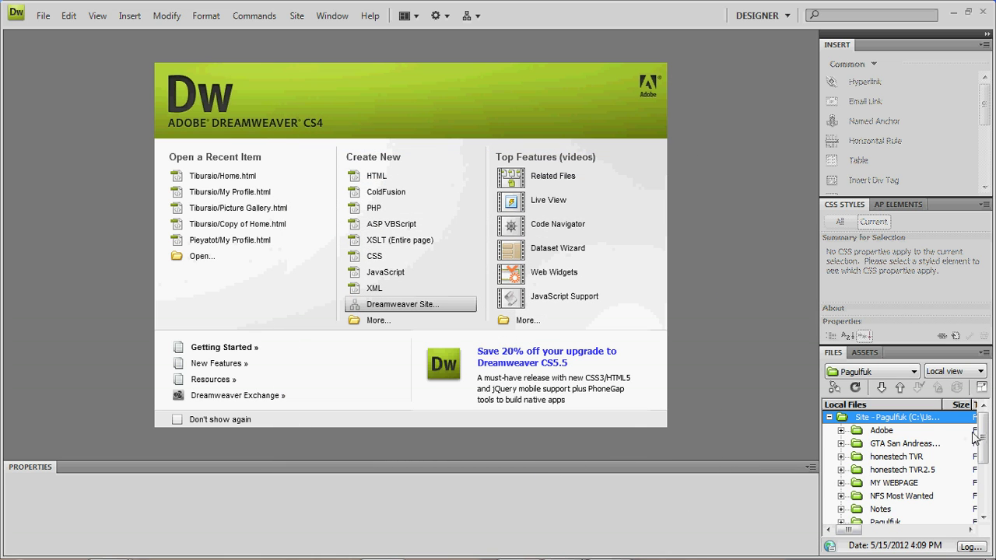
# - Select the Pagulfuk folder in the site's local files and create a new HTML document
pyautogui.moveTo(984, 447); pyautogui.dragTo(985, 469)
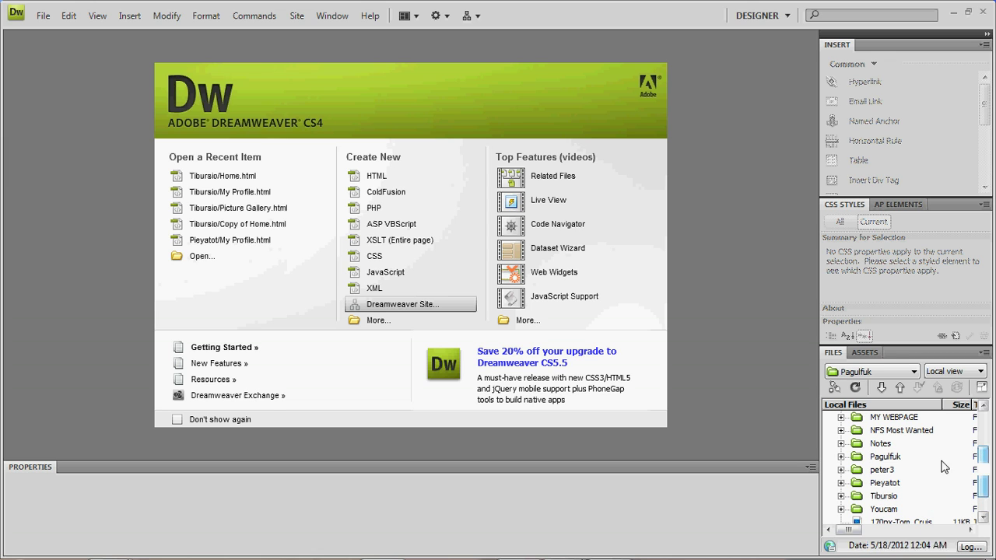
pyautogui.click(863, 458)
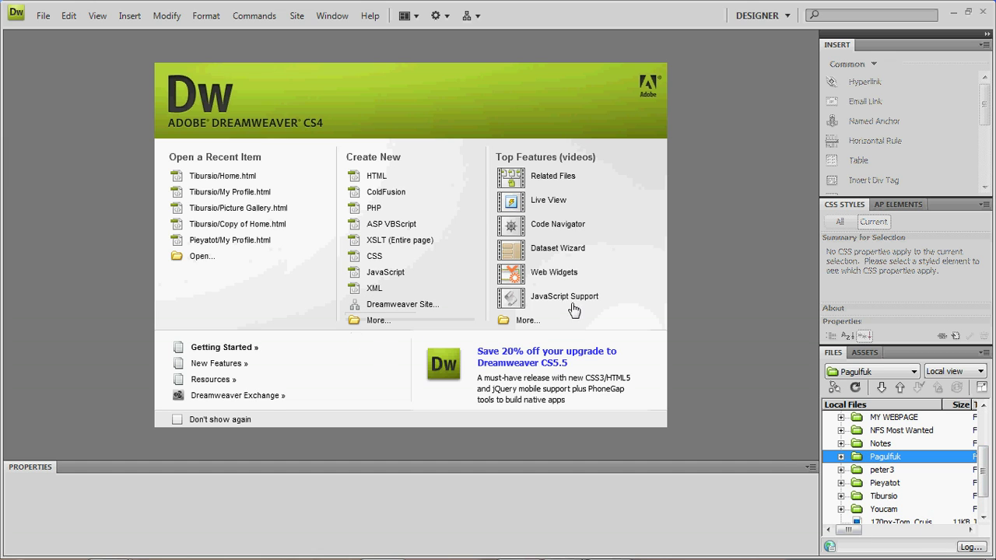
pyautogui.click(385, 179)
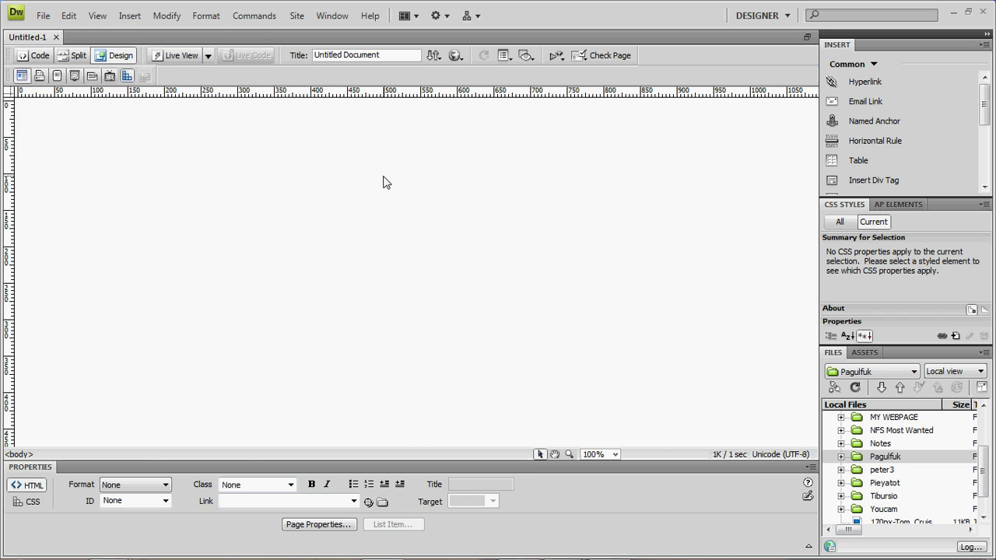
pyautogui.moveTo(570, 556)
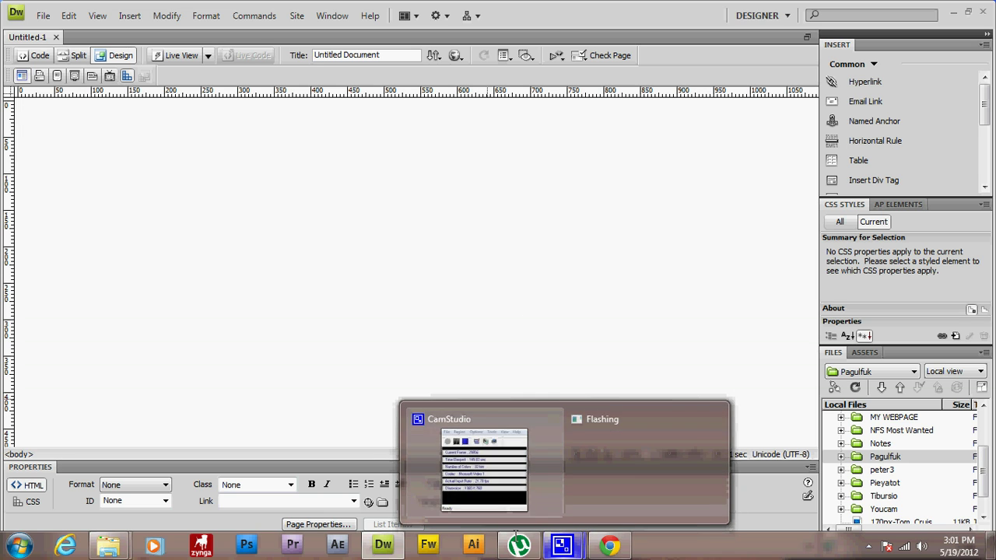
pyautogui.moveTo(519, 538)
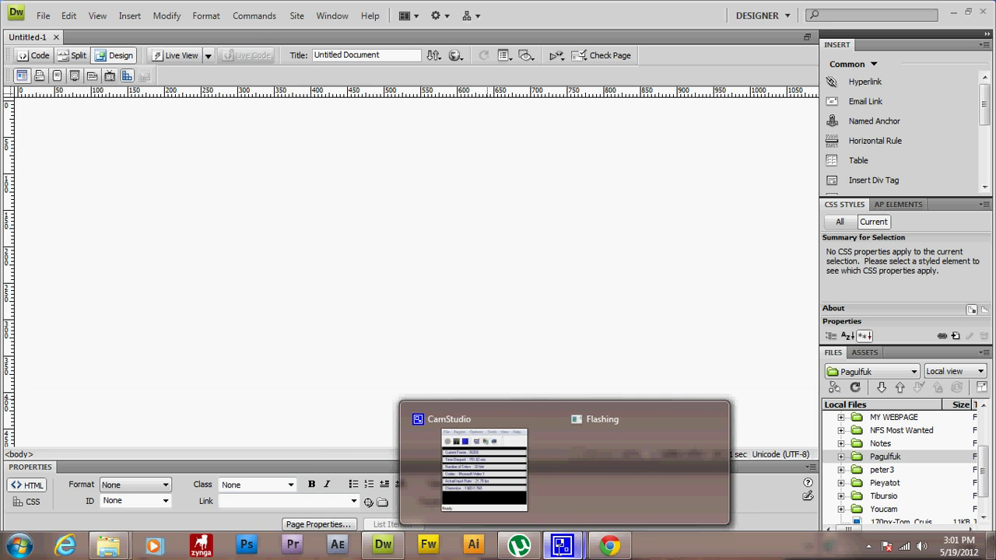
pyautogui.rightClick(562, 545)
pyautogui.click(560, 541)
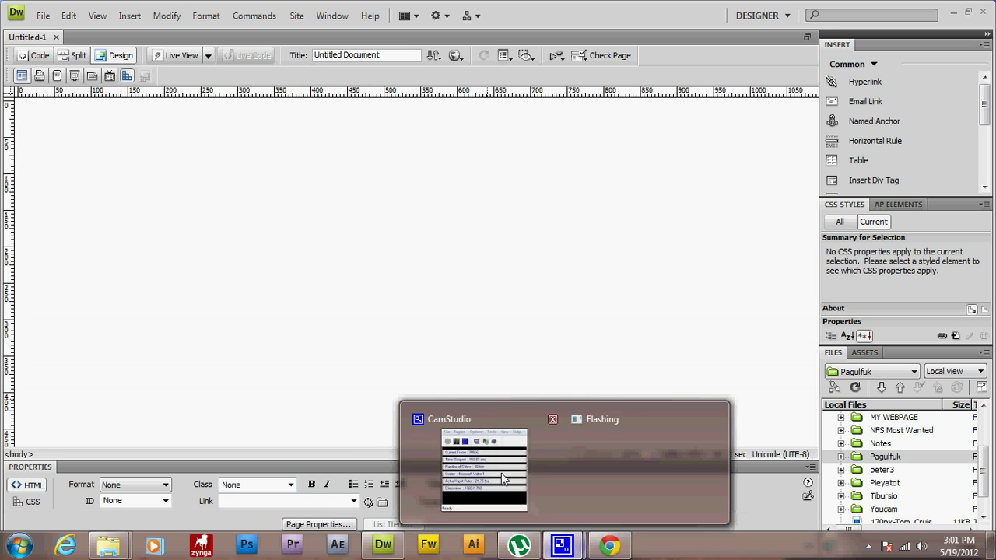
pyautogui.moveTo(484, 455)
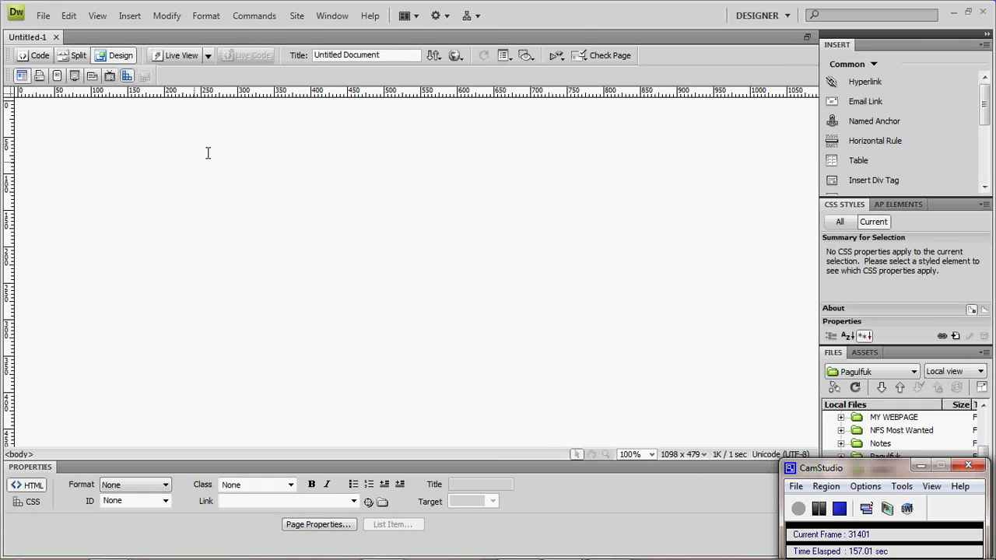
# - Insert a div tag at the insertion point and replace its placeholder text with "My Webpage"
pyautogui.click(872, 182)
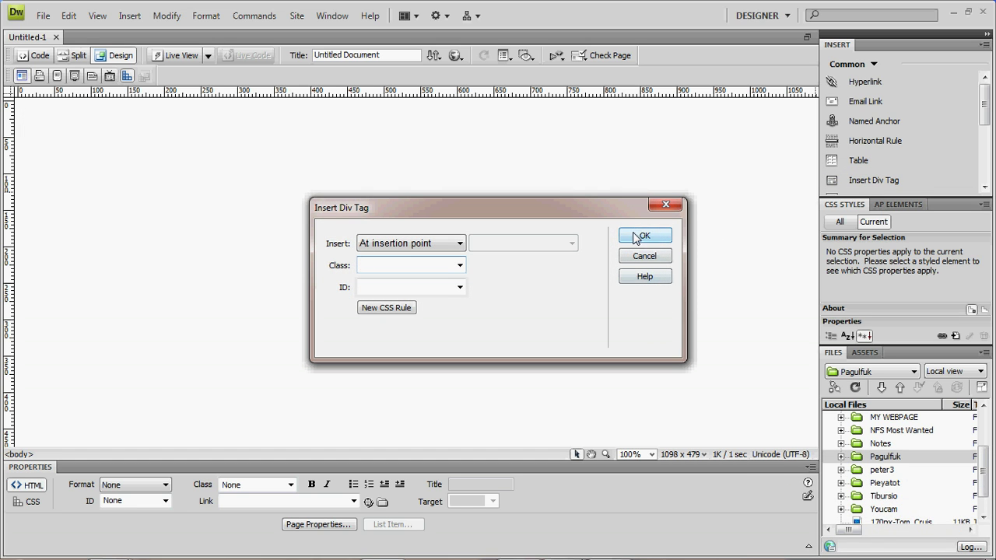
pyautogui.click(666, 206)
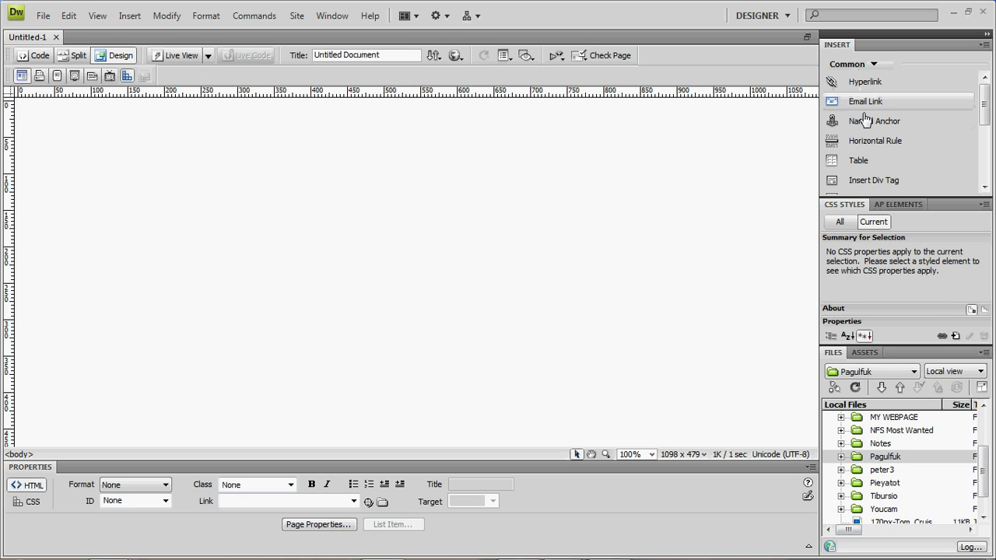
pyautogui.click(871, 181)
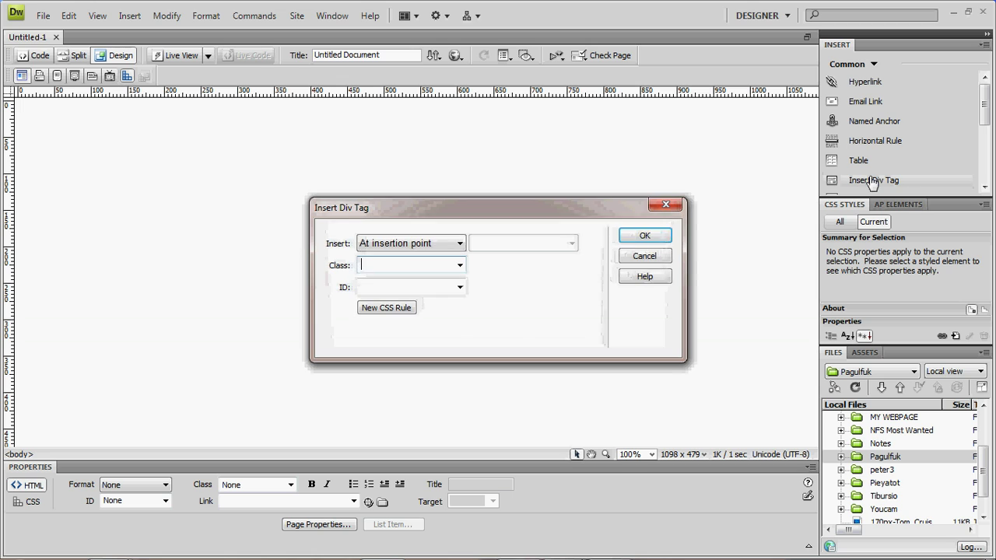
pyautogui.click(652, 241)
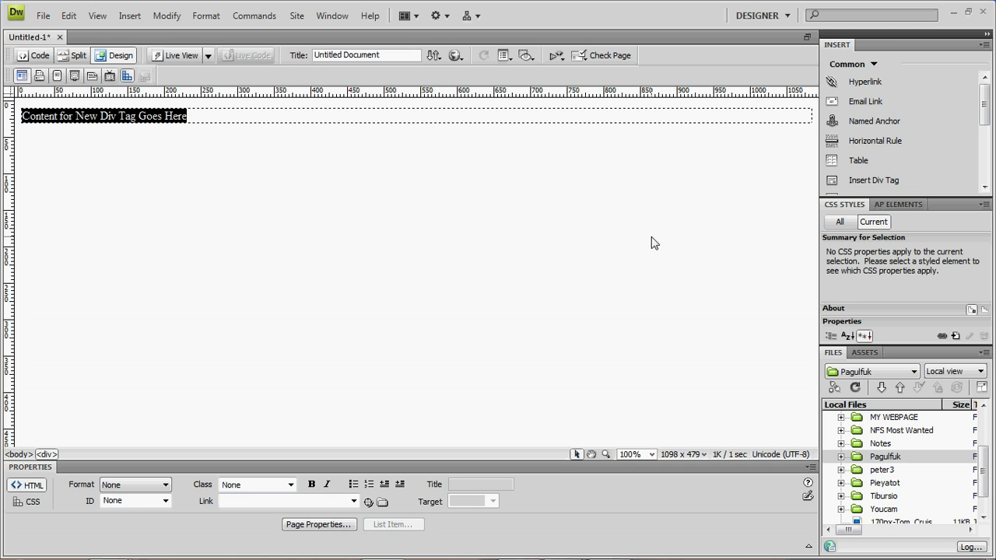
pyautogui.write('My')
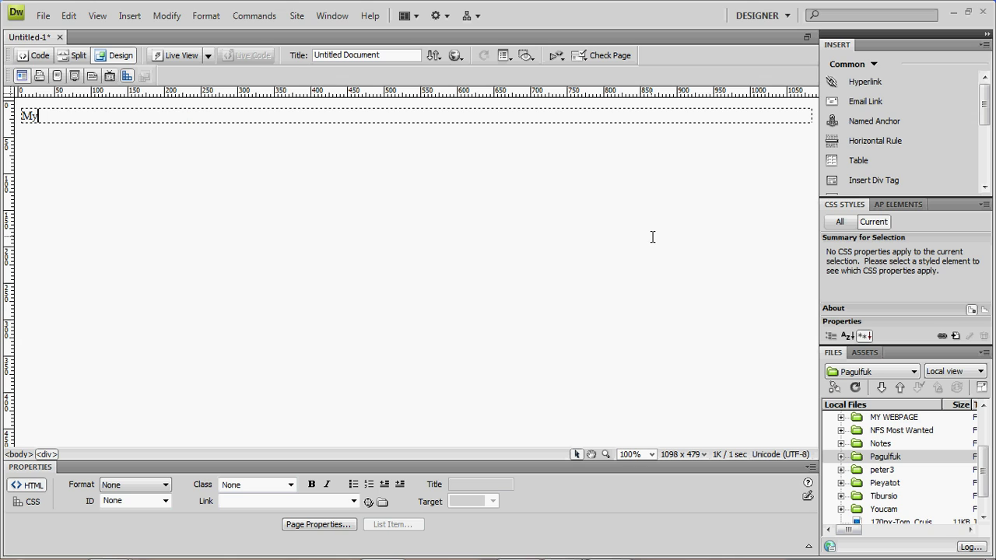
pyautogui.write(' Webpage')
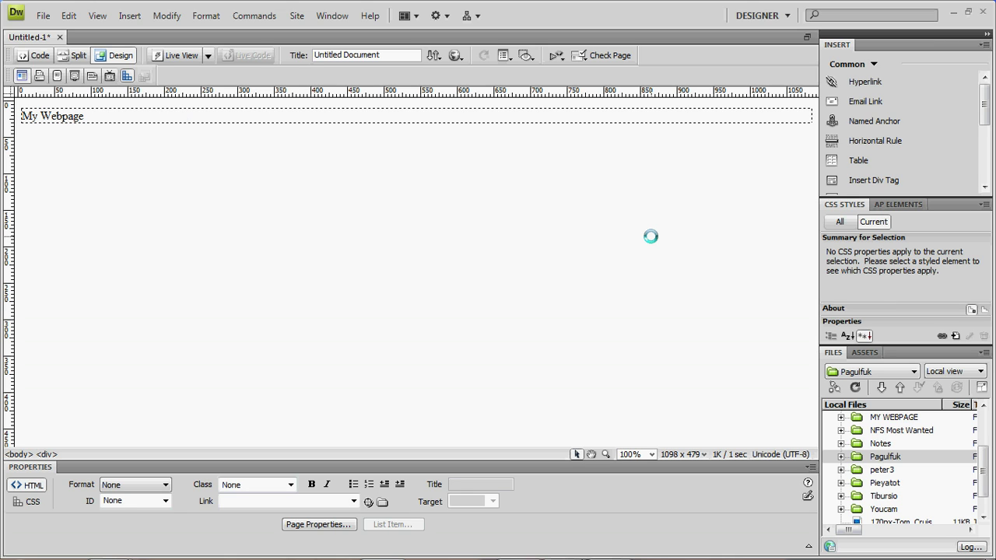
# - Set the page's background color to #FFC and its font to Verdana, Geneva, sans-serif in the CSS appearance properties
pyautogui.click(123, 262)
pyautogui.click(316, 524)
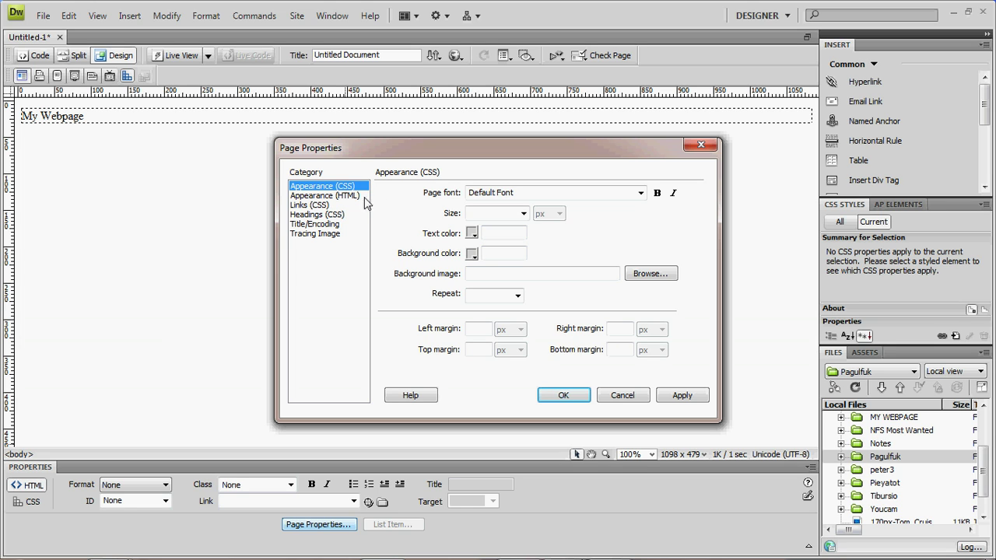
pyautogui.click(472, 254)
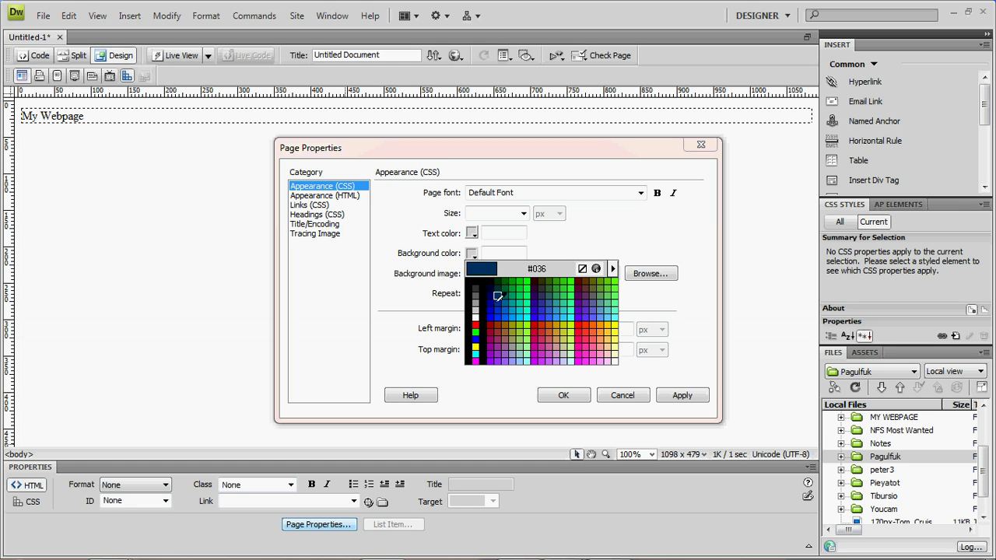
pyautogui.click(615, 354)
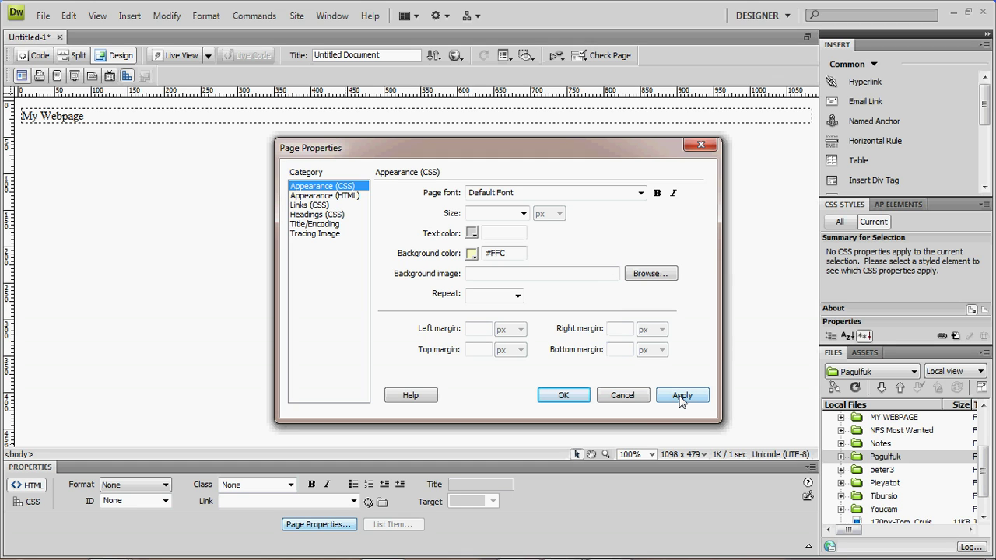
pyautogui.click(641, 193)
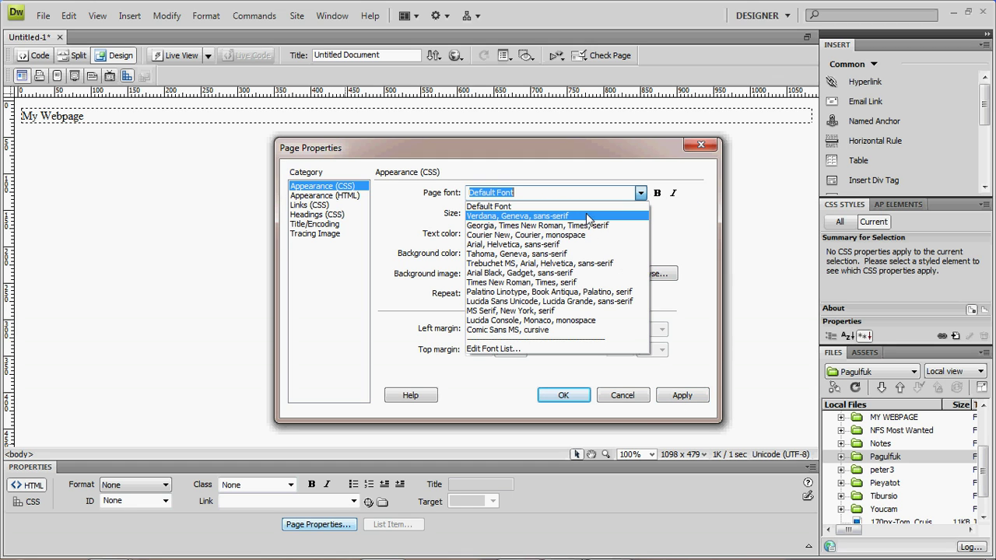
pyautogui.click(585, 216)
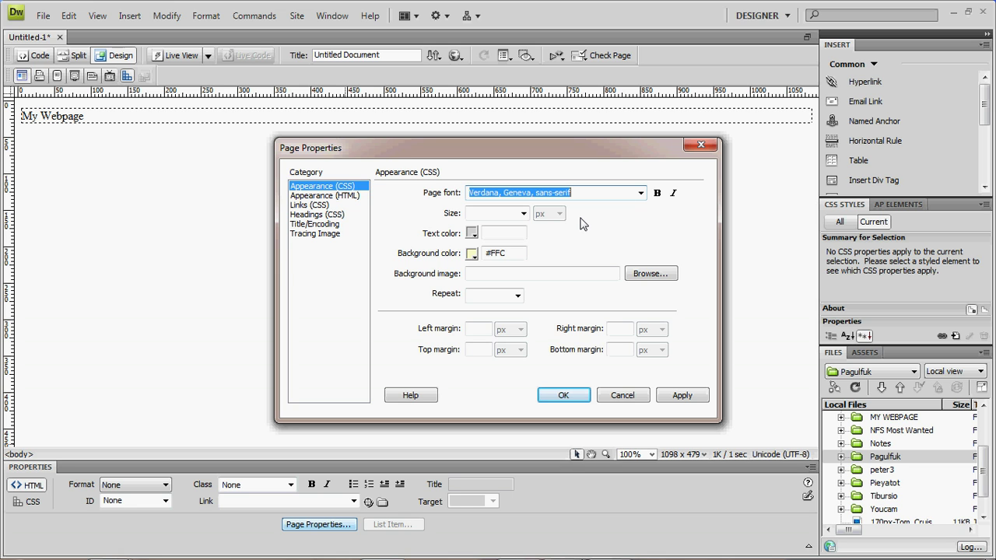
pyautogui.click(682, 396)
pyautogui.click(559, 396)
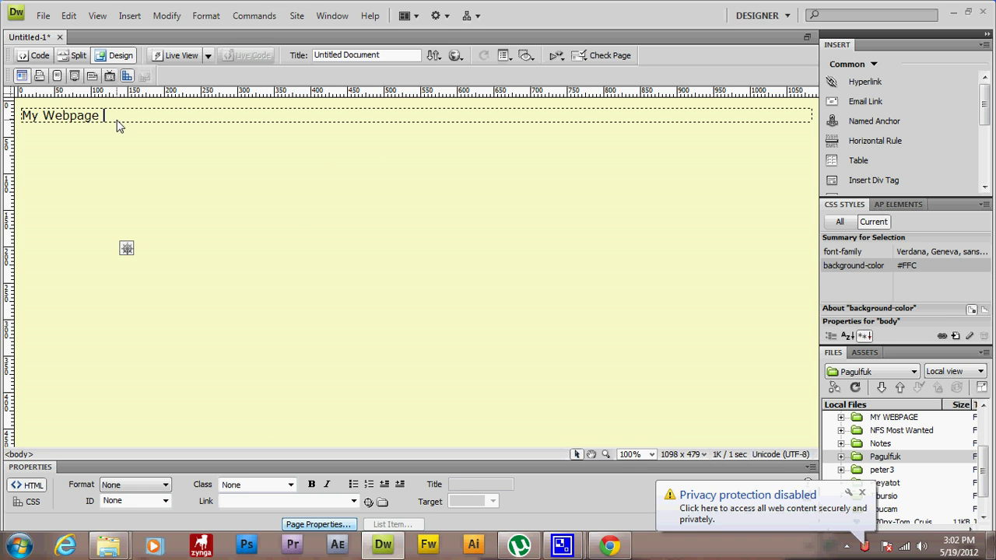
# - Center the "My Webpage" text on the page
pyautogui.moveTo(104, 115); pyautogui.dragTo(12, 125)
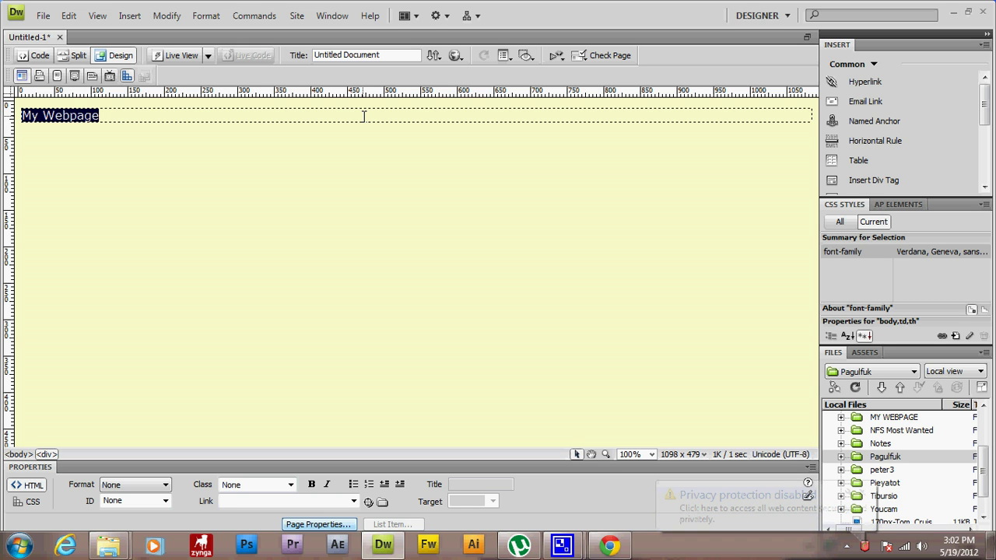
pyautogui.rightClick(86, 117)
pyautogui.moveTo(167, 156)
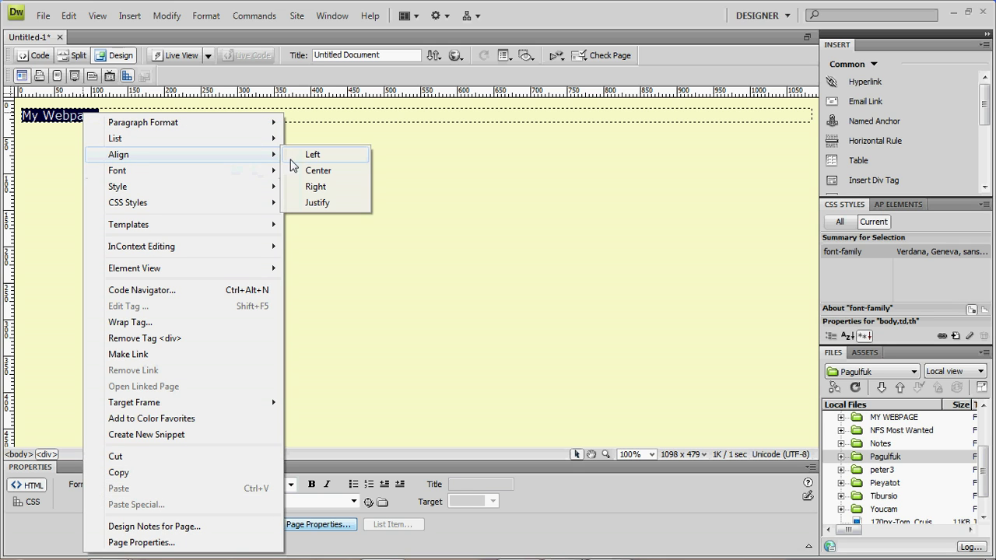
pyautogui.click(316, 170)
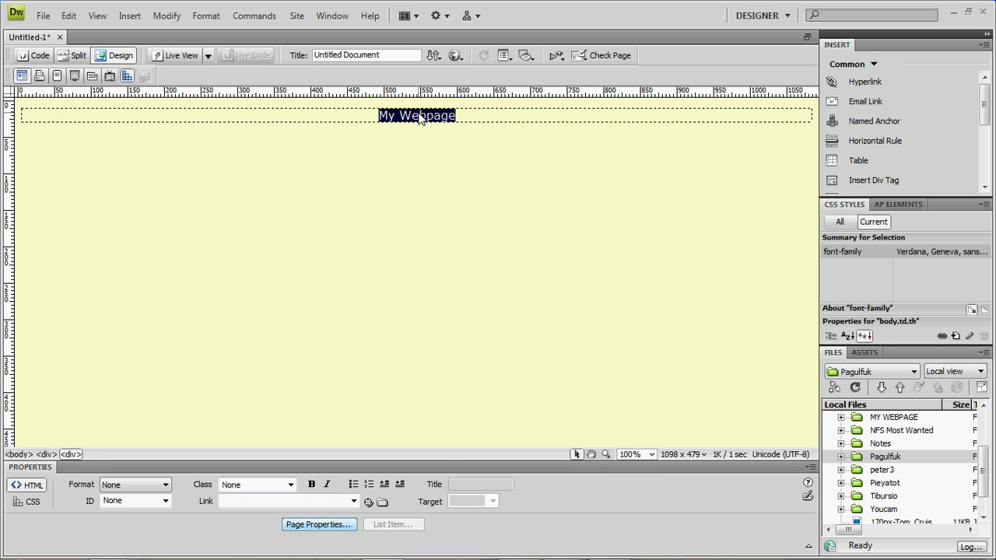
pyautogui.rightClick(418, 115)
pyautogui.moveTo(510, 124)
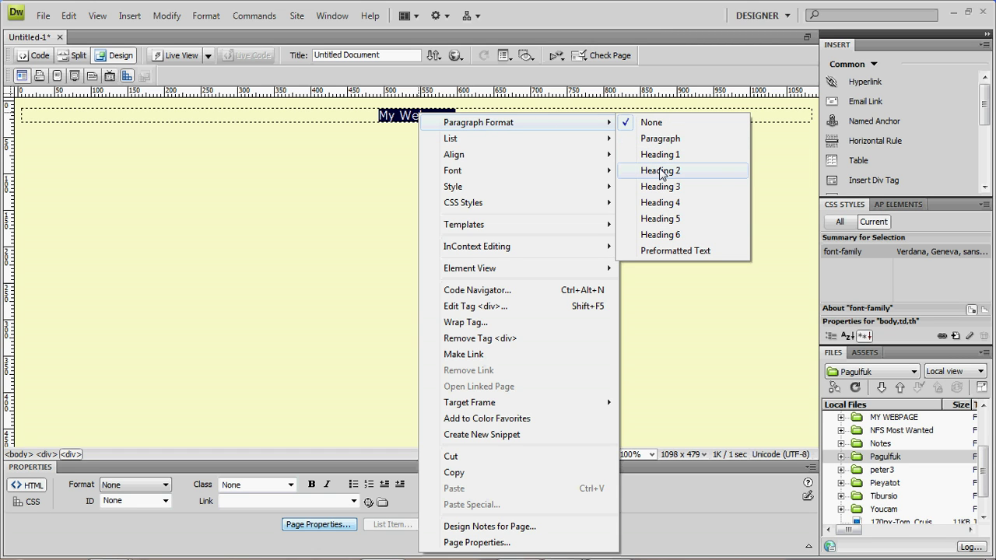
pyautogui.click(794, 159)
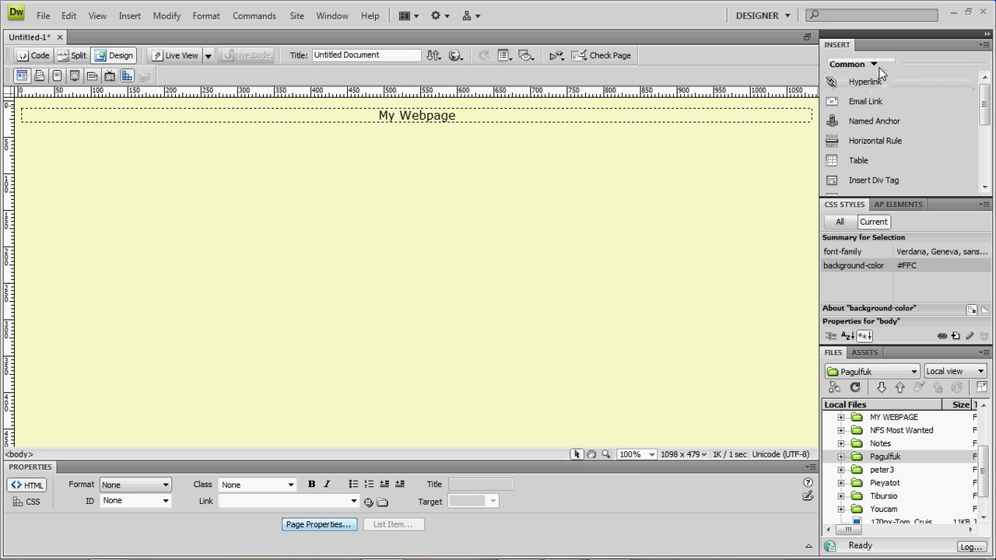
# - Format the "My Webpage" text as Heading 2
pyautogui.click(878, 67)
pyautogui.click(869, 165)
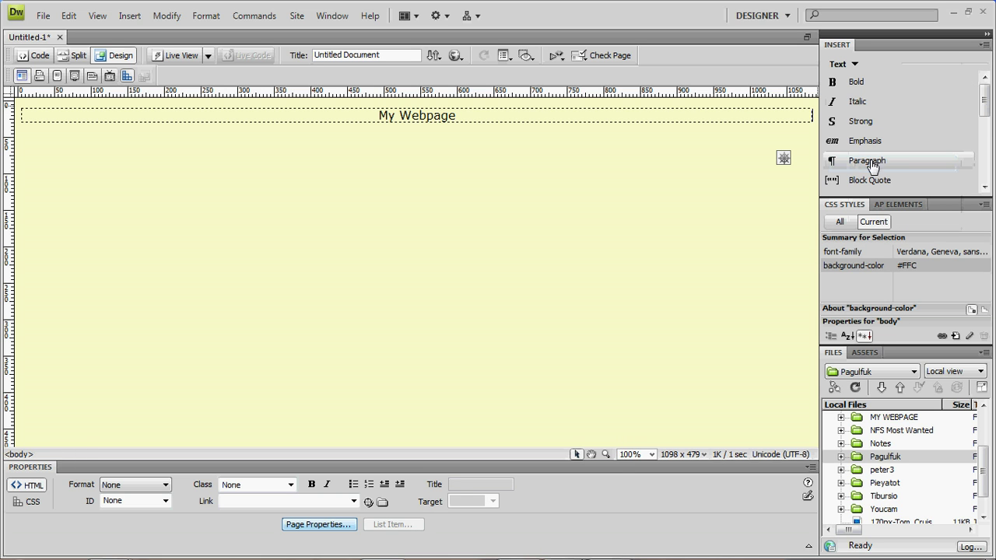
pyautogui.moveTo(985, 101); pyautogui.dragTo(984, 129)
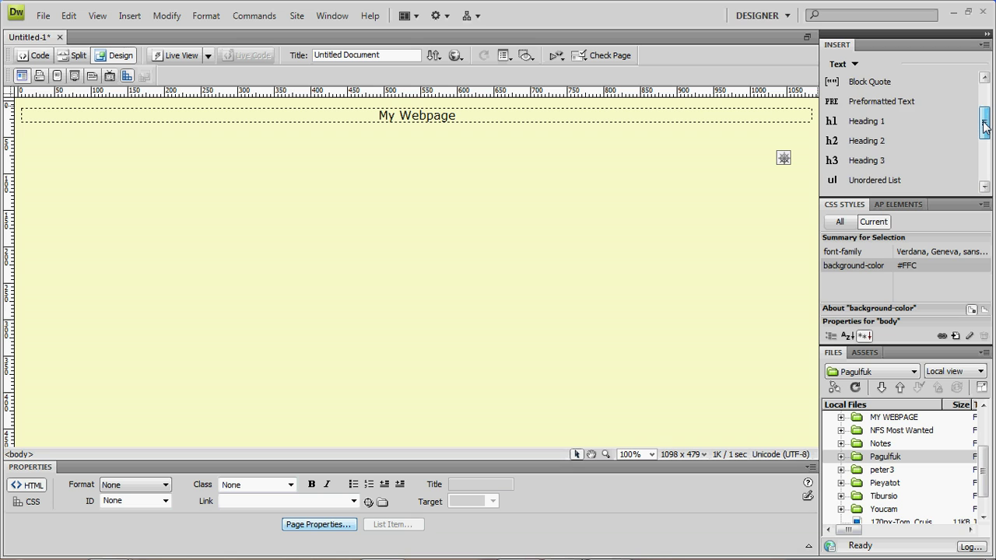
pyautogui.click(868, 141)
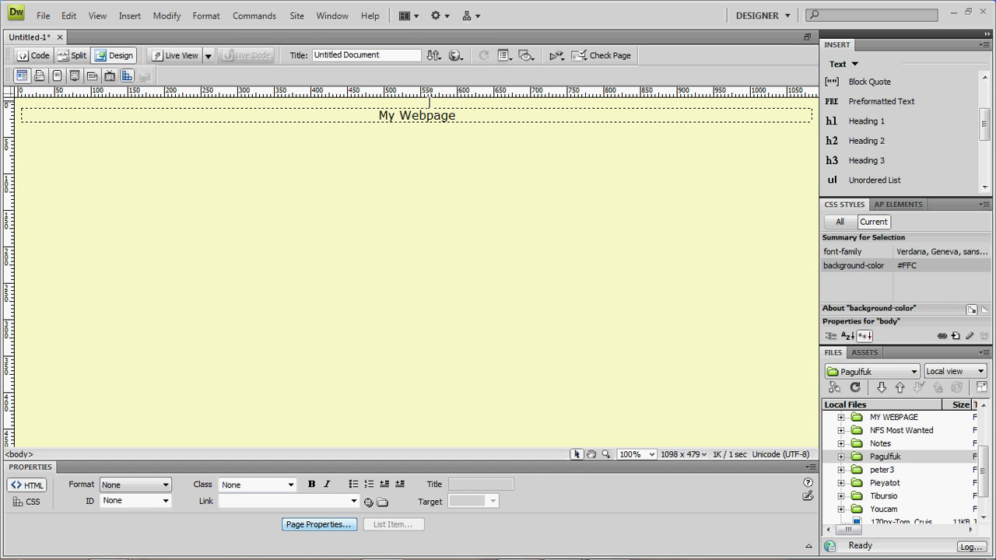
pyautogui.moveTo(459, 116); pyautogui.dragTo(344, 114)
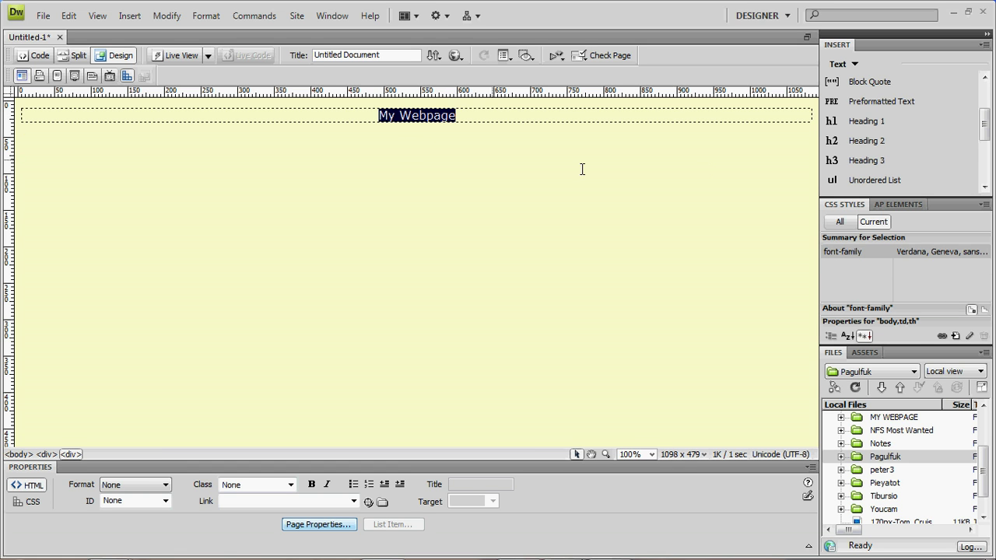
pyautogui.click(866, 143)
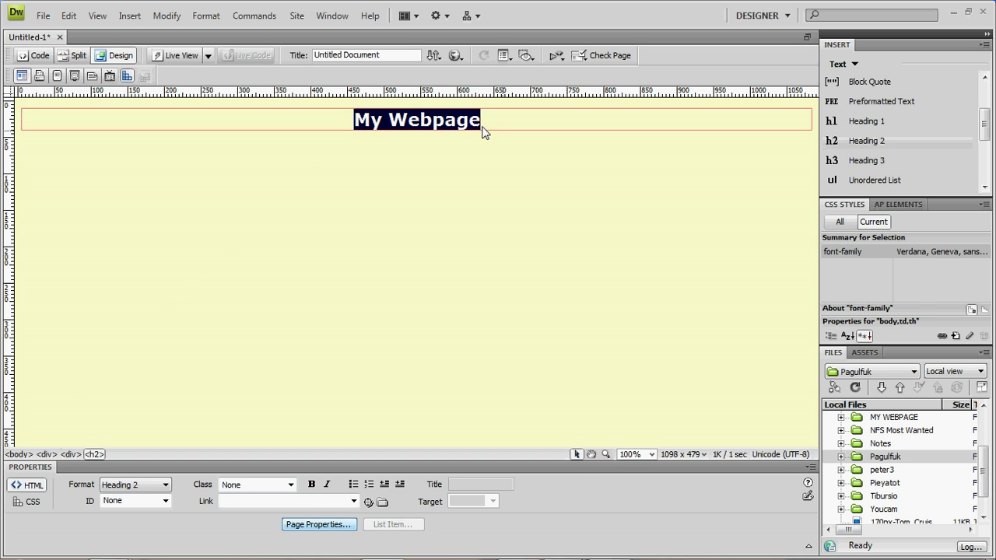
# - Insert a new div tag at the insertion point below the "My Webpage" heading
pyautogui.click(455, 165)
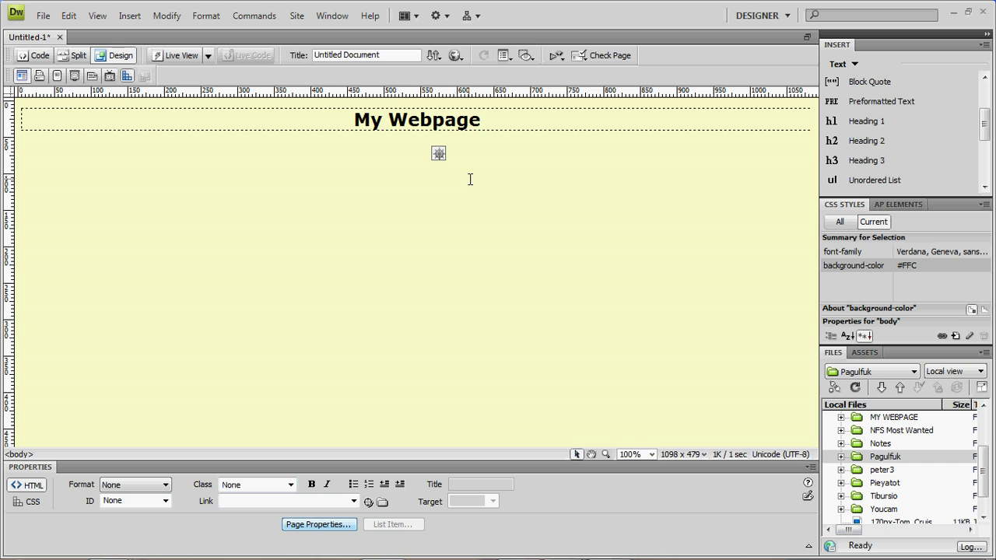
pyautogui.click(474, 179)
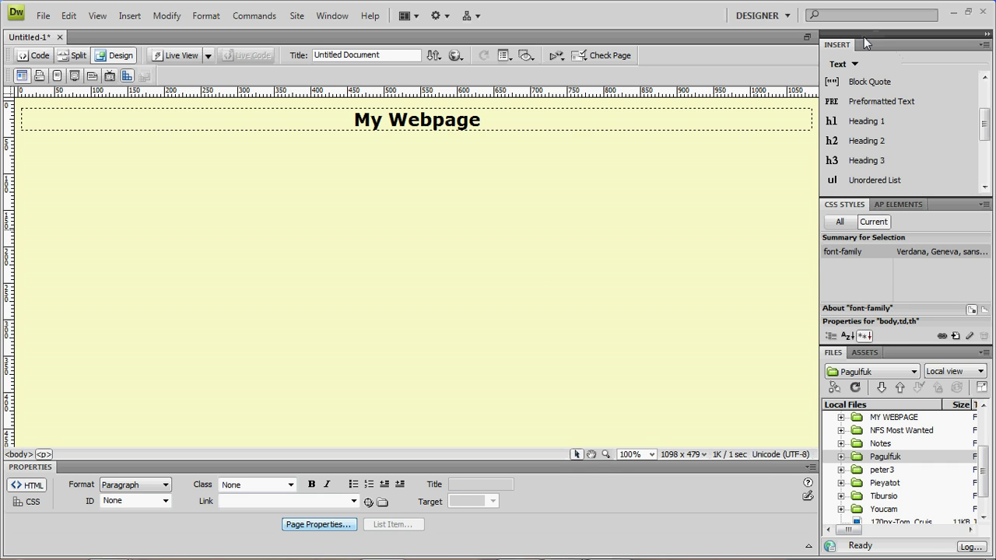
pyautogui.click(854, 67)
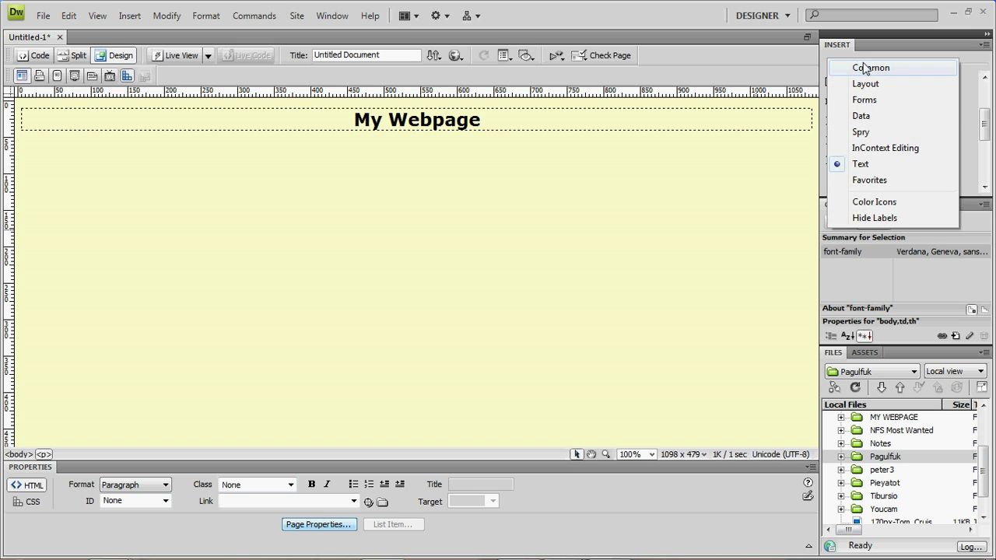
pyautogui.click(868, 69)
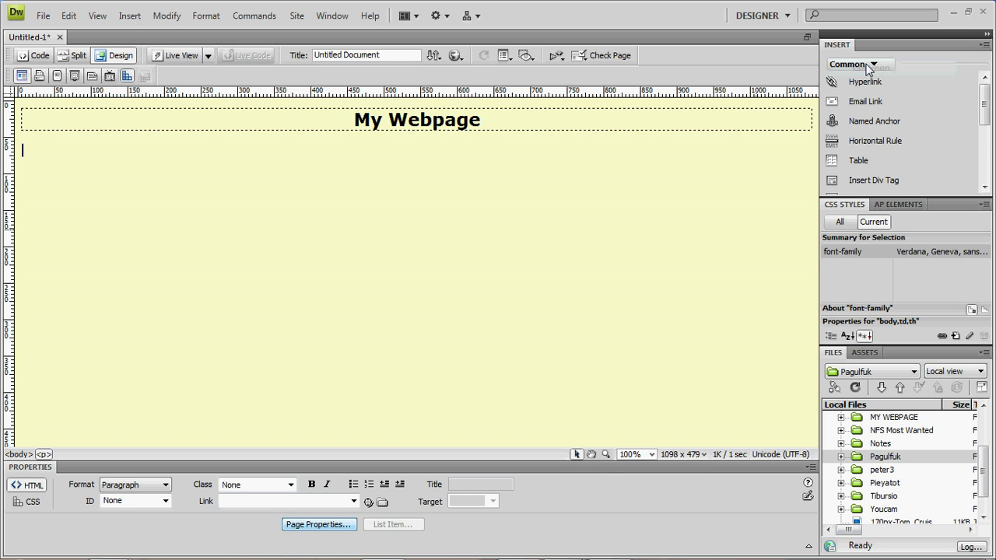
pyautogui.click(866, 185)
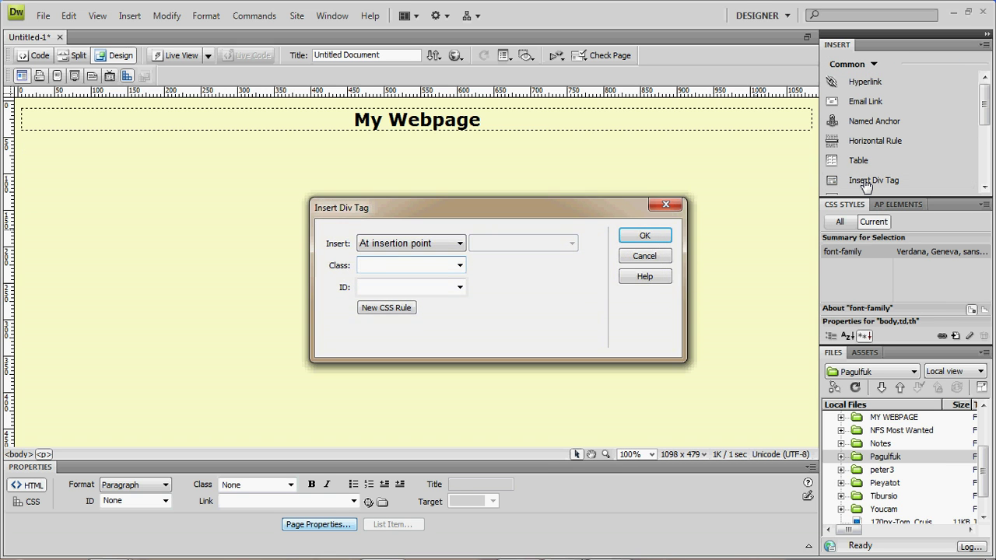
pyautogui.click(644, 237)
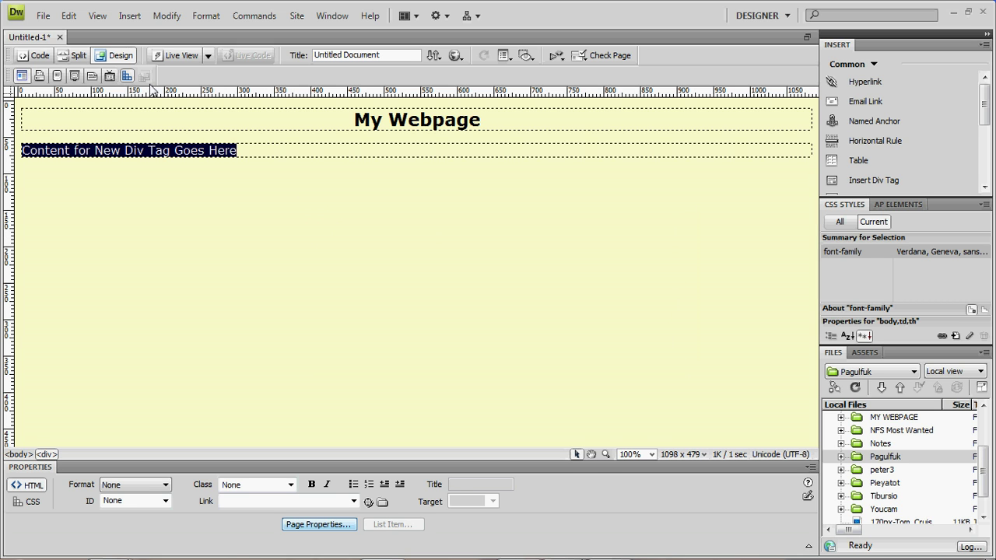
# - Insert a table with 1 row and 3 columns, 200 pixels wide, in the new div and delete the div's placeholder text
pyautogui.click(839, 162)
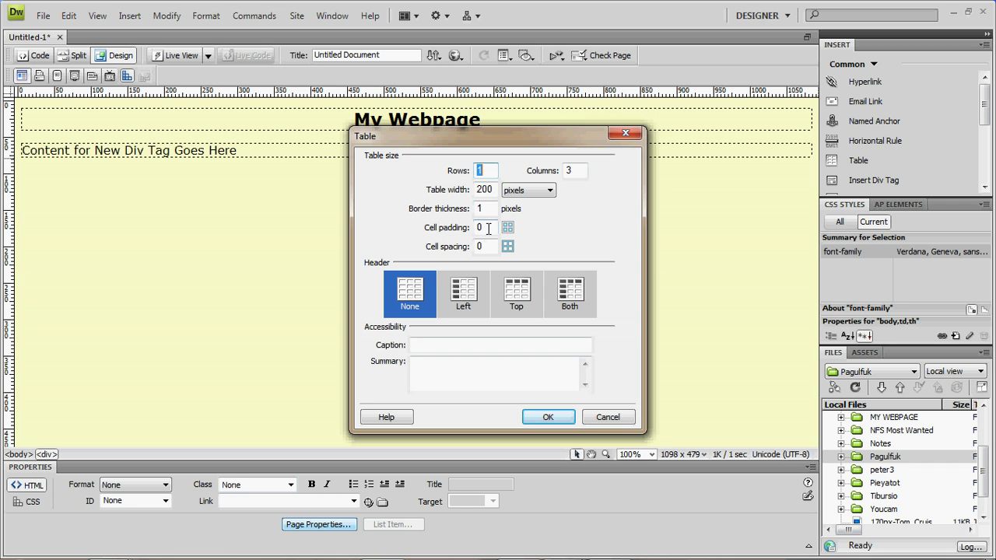
pyautogui.click(545, 417)
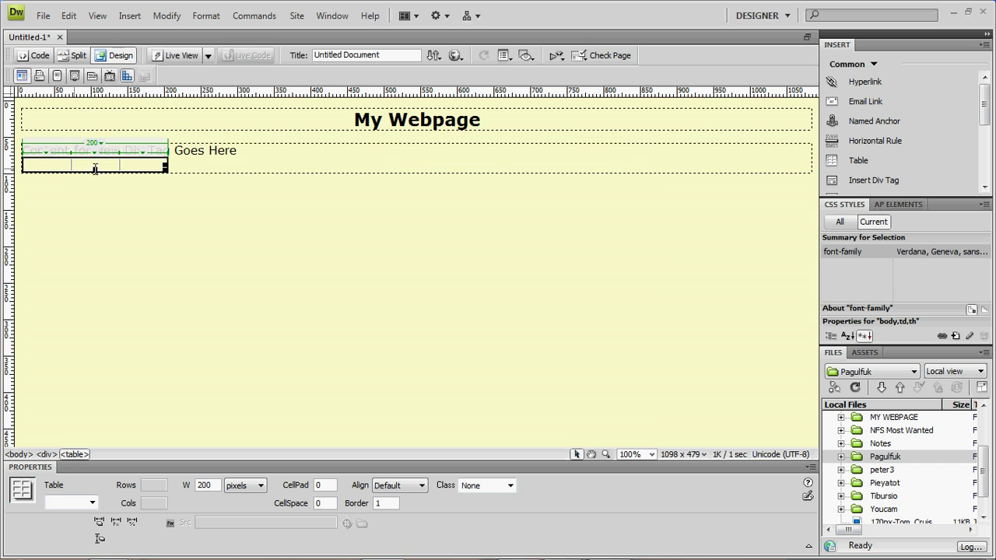
pyautogui.click(253, 153)
pyautogui.moveTo(241, 152); pyautogui.dragTo(23, 155)
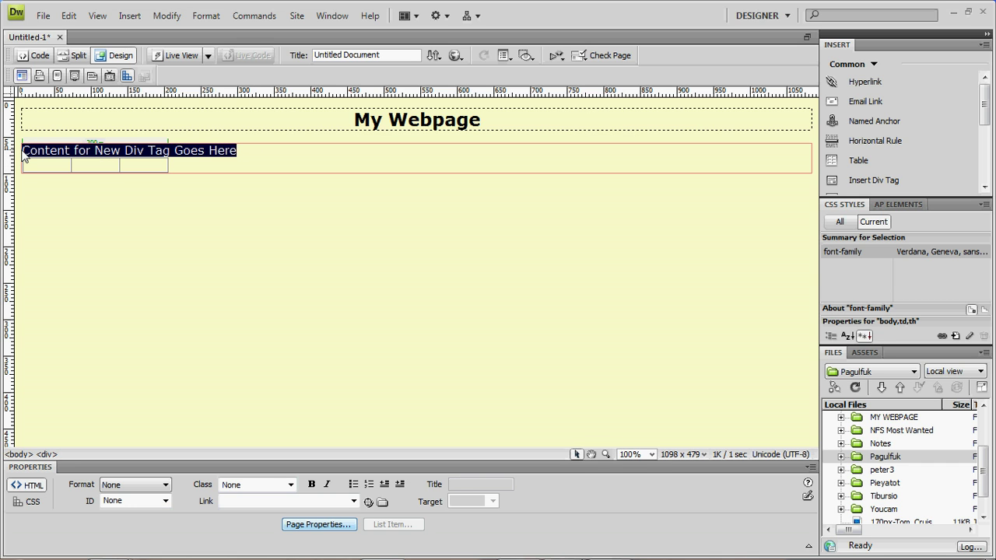
pyautogui.press('Delete')
# - Select the div containing the table and align its content to the center
pyautogui.click(22, 152)
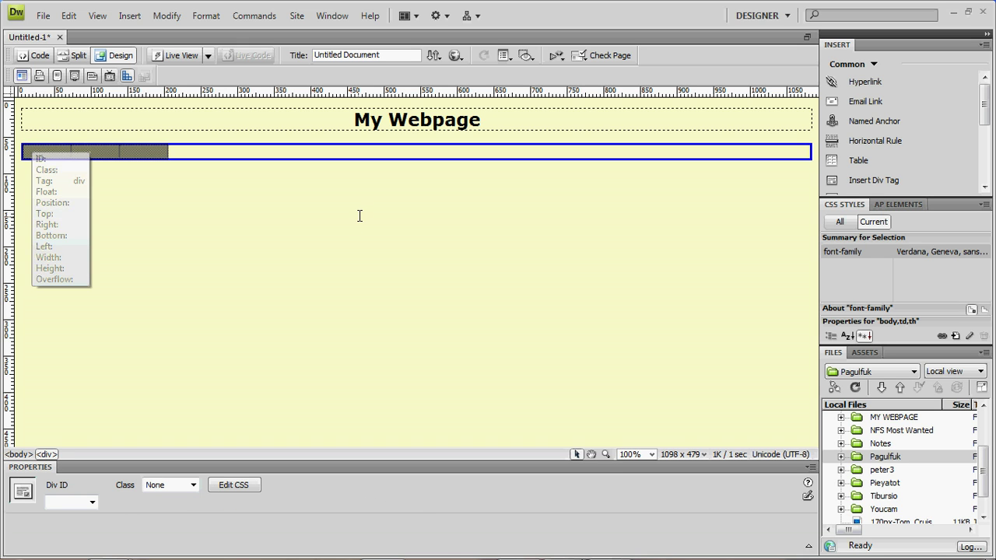
pyautogui.click(335, 164)
pyautogui.click(333, 160)
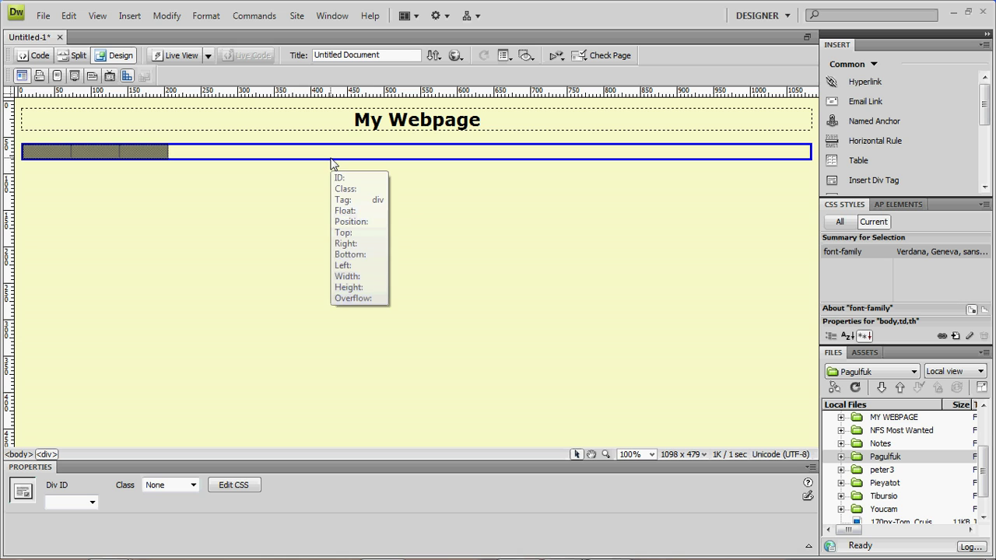
pyautogui.rightClick(330, 164)
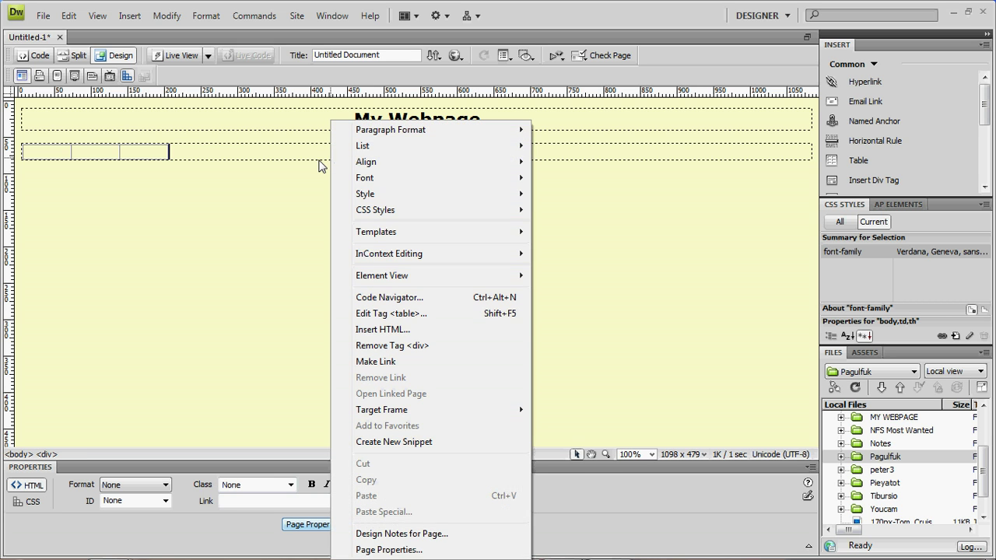
pyautogui.click(321, 167)
pyautogui.rightClick(319, 165)
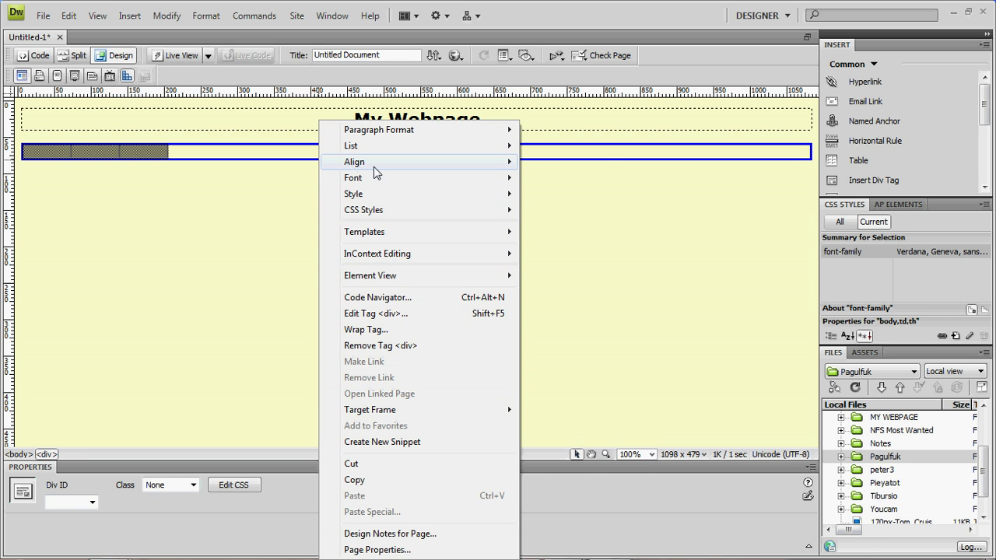
pyautogui.moveTo(436, 170)
pyautogui.click(553, 178)
pyautogui.click(416, 200)
# - Fill the three cells of the navigation table with "Home", "My Profile" and "Picture Gallery"
pyautogui.click(413, 150)
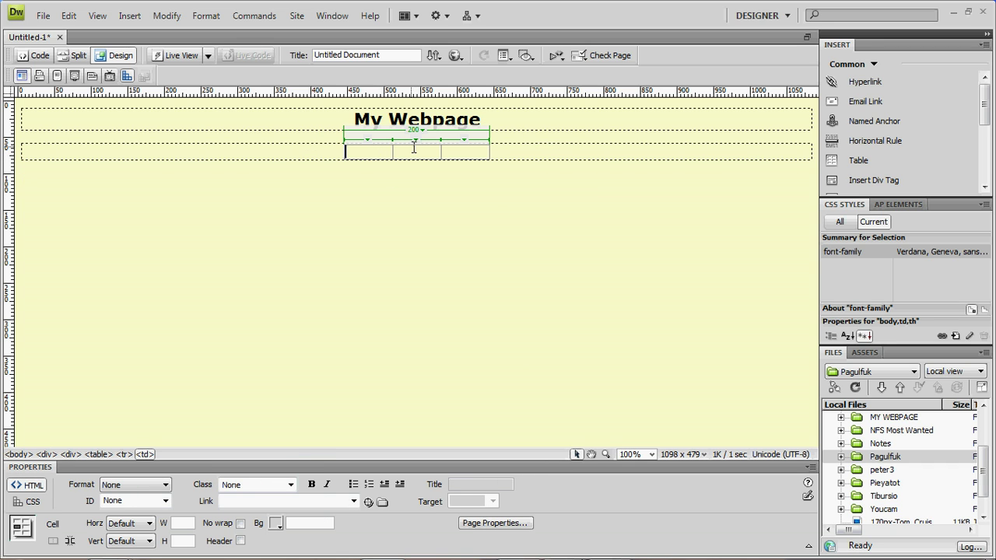
pyautogui.click(370, 152)
pyautogui.write('Home')
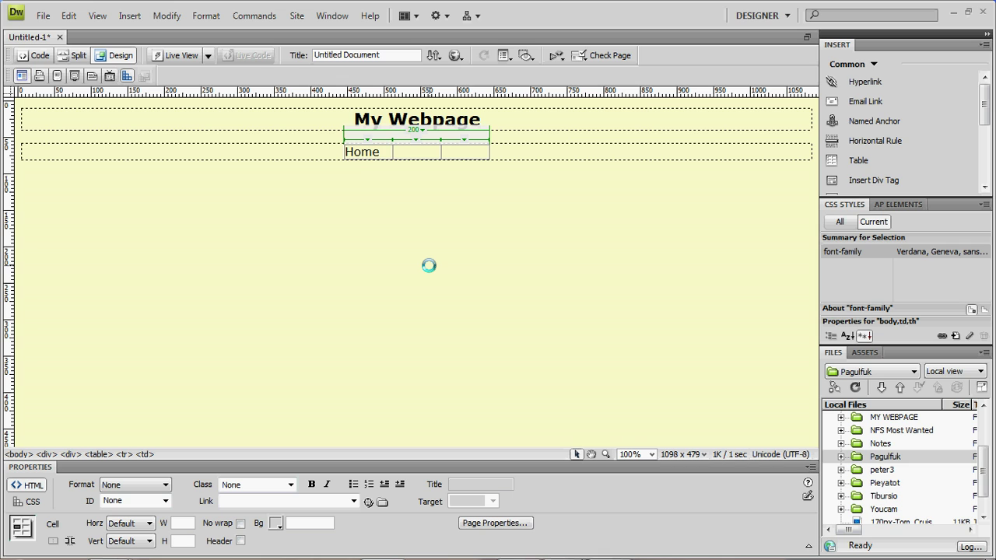
pyautogui.press('Tab')
pyautogui.write('My r')
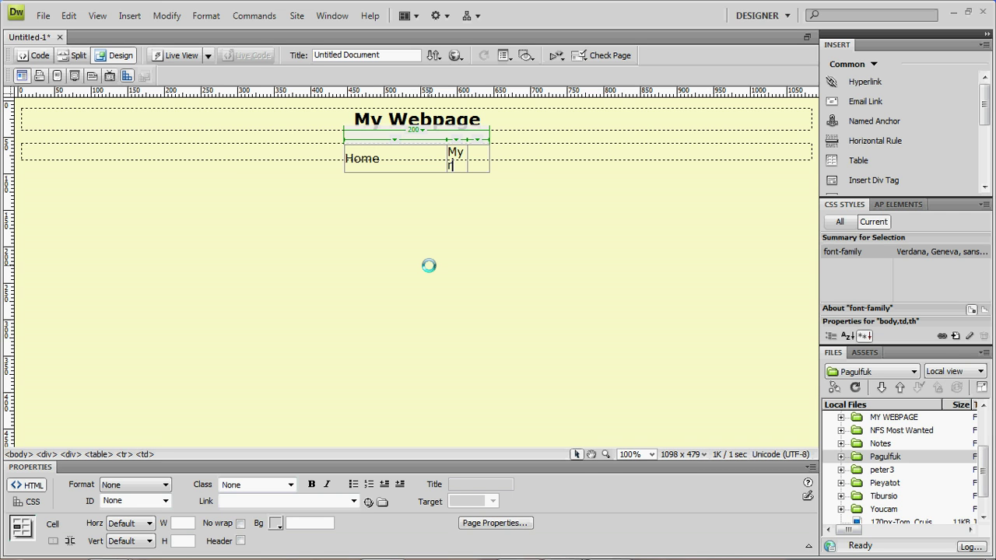
pyautogui.press('BackSpace')
pyautogui.write('Profile')
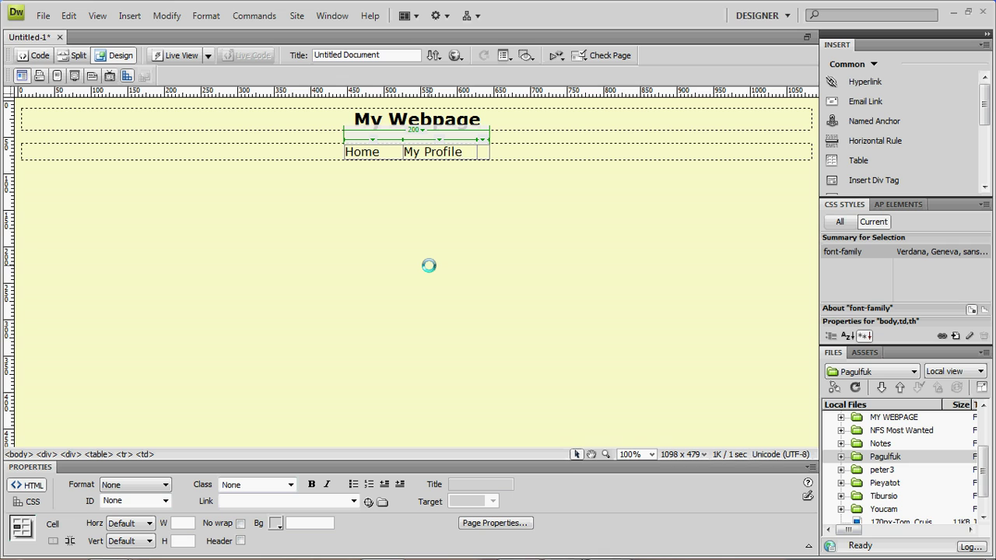
pyautogui.press('Tab')
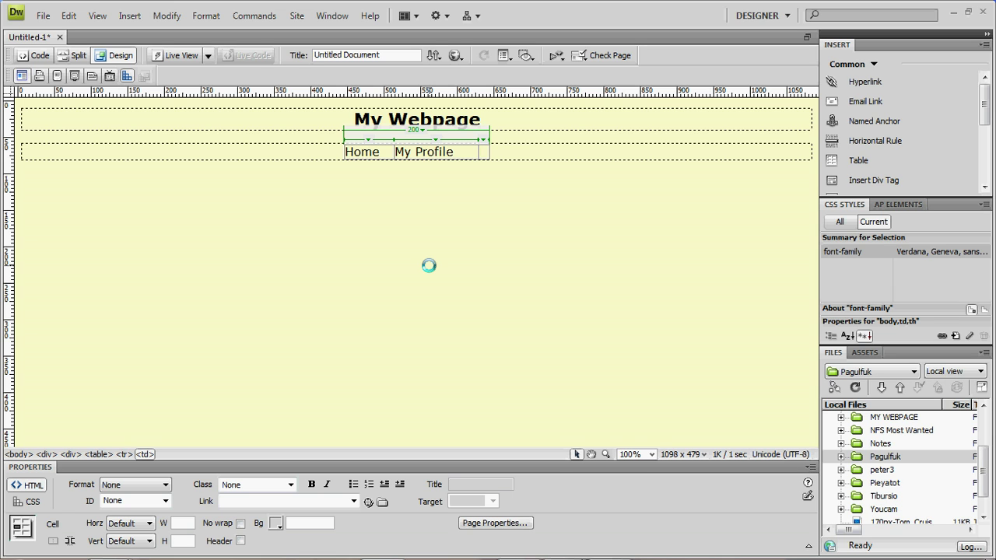
pyautogui.write('Pic')
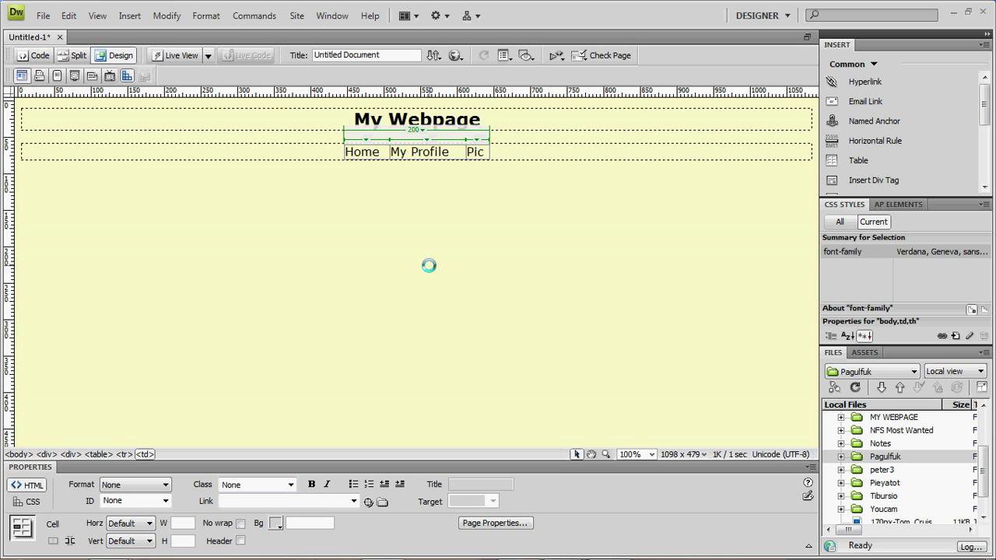
pyautogui.write('ture Gallery')
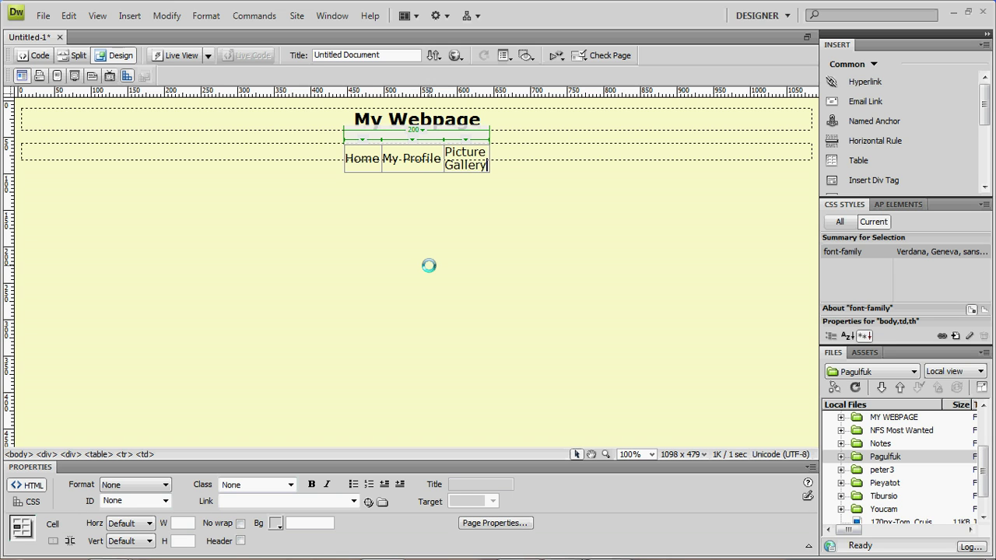
pyautogui.click(475, 233)
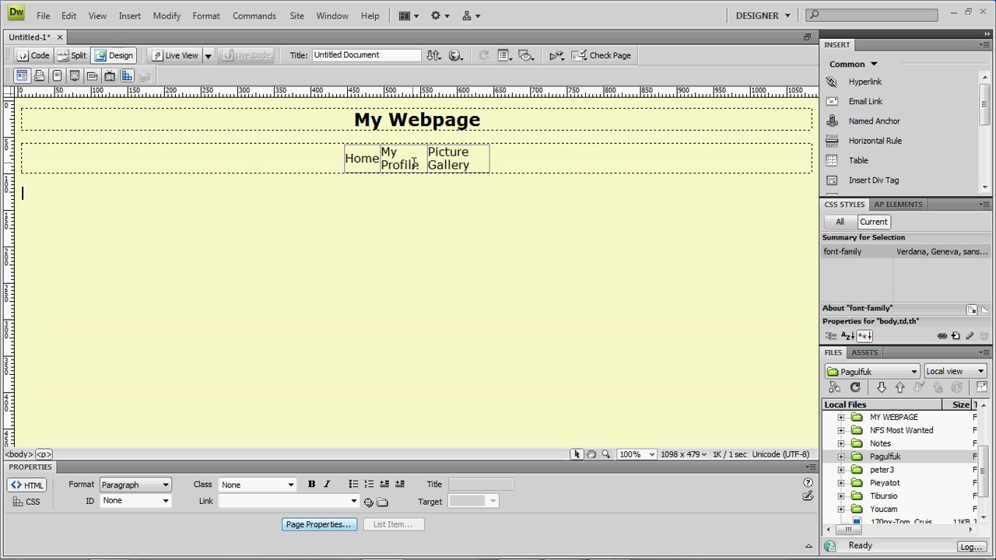
# - Enlarge the navigation table freehand to about 294 pixels wide and slightly taller, so each label fits on one line
pyautogui.click(489, 170)
pyautogui.moveTo(491, 173); pyautogui.dragTo(507, 163)
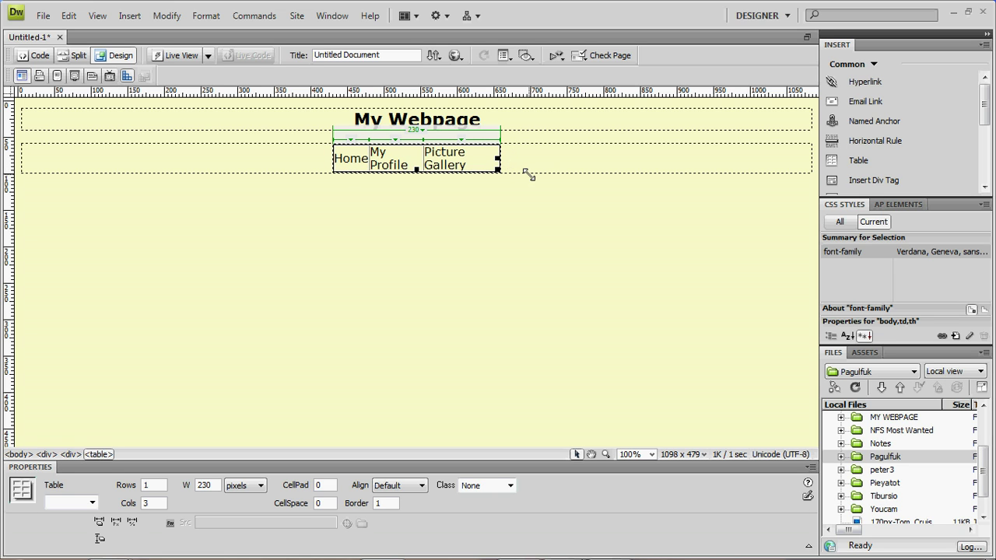
pyautogui.moveTo(498, 168); pyautogui.dragTo(537, 169)
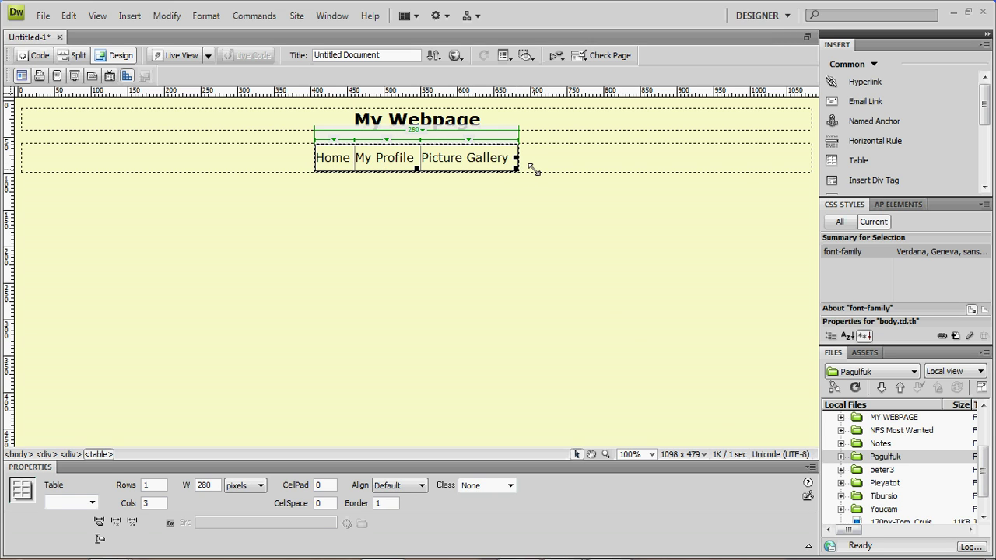
pyautogui.moveTo(515, 167)
pyautogui.mouseDown()
pyautogui.moveTo(540, 172)
pyautogui.moveTo(524, 165)
pyautogui.mouseUp()
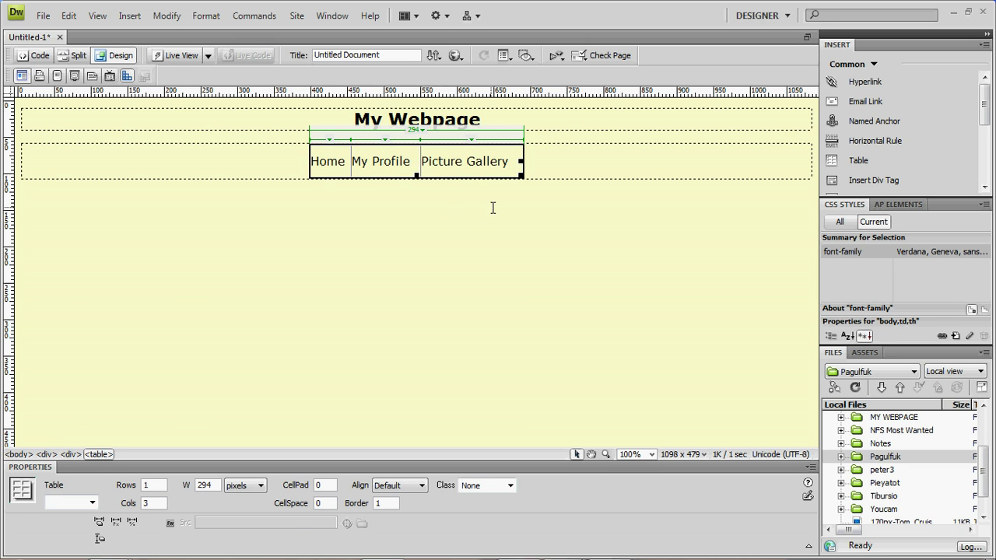
pyautogui.click(459, 207)
# - Center-align the "Home" text in its table cell
pyautogui.moveTo(348, 161); pyautogui.dragTo(306, 159)
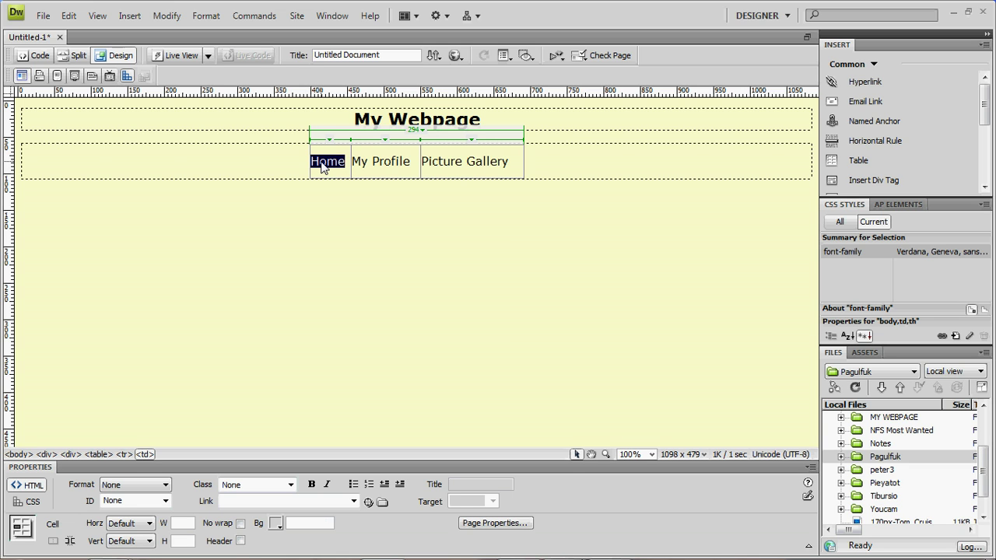
pyautogui.rightClick(322, 169)
pyautogui.moveTo(474, 225)
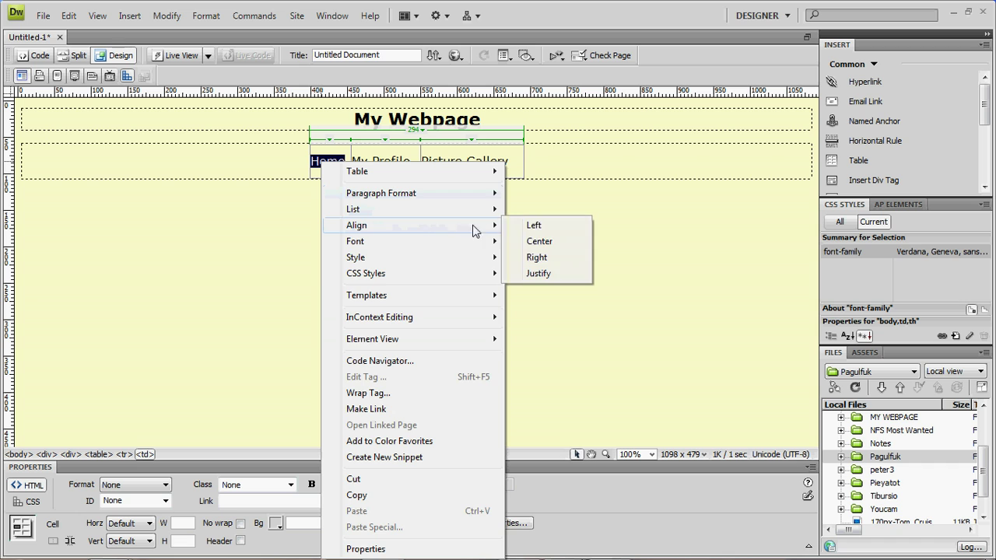
pyautogui.click(534, 243)
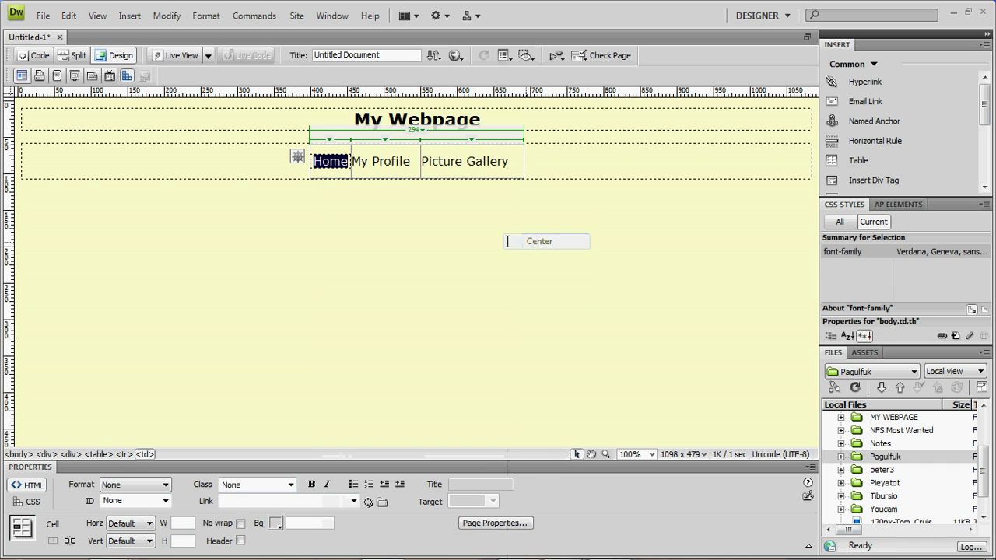
# - Center-align the "My Profile" text in its table cell
pyautogui.click(356, 160)
pyautogui.moveTo(356, 160); pyautogui.dragTo(412, 161)
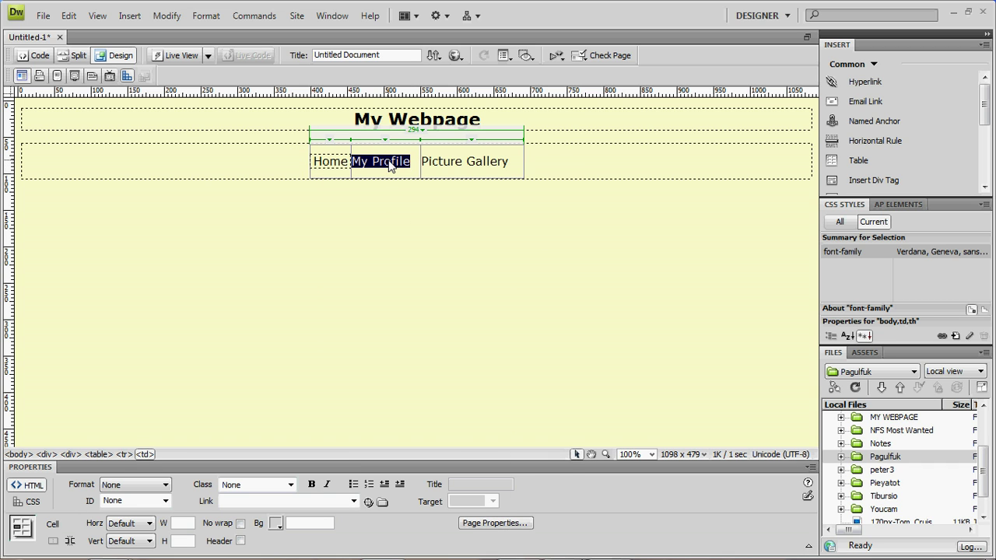
pyautogui.rightClick(389, 165)
pyautogui.moveTo(556, 224)
pyautogui.click(596, 241)
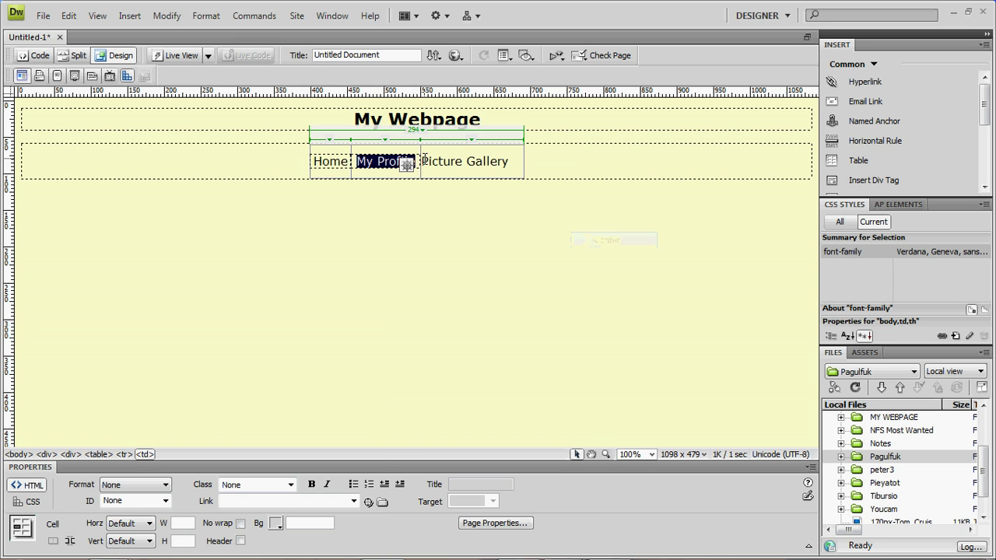
# - Center-align the "Picture Gallery" text in its table cell
pyautogui.moveTo(423, 161); pyautogui.dragTo(523, 161)
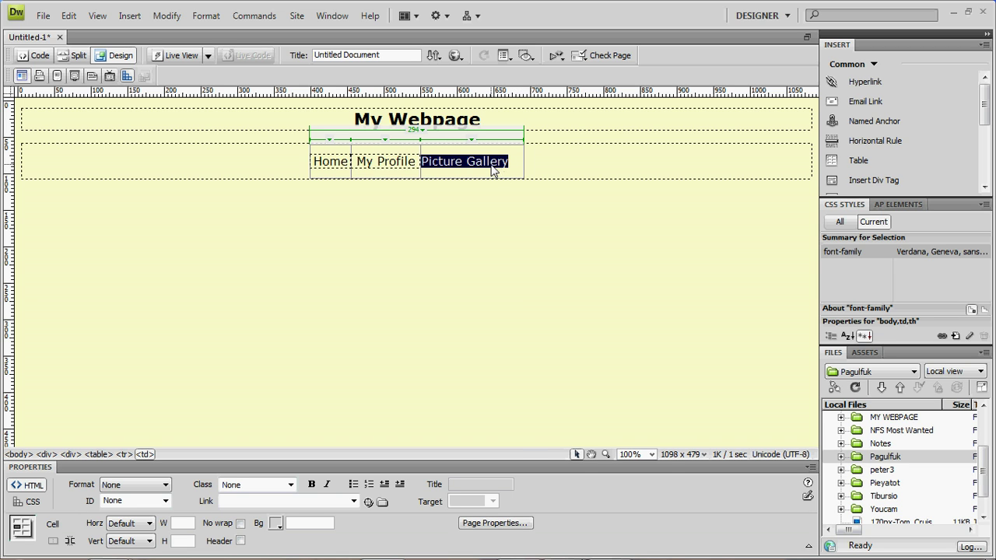
pyautogui.rightClick(493, 166)
pyautogui.moveTo(556, 225)
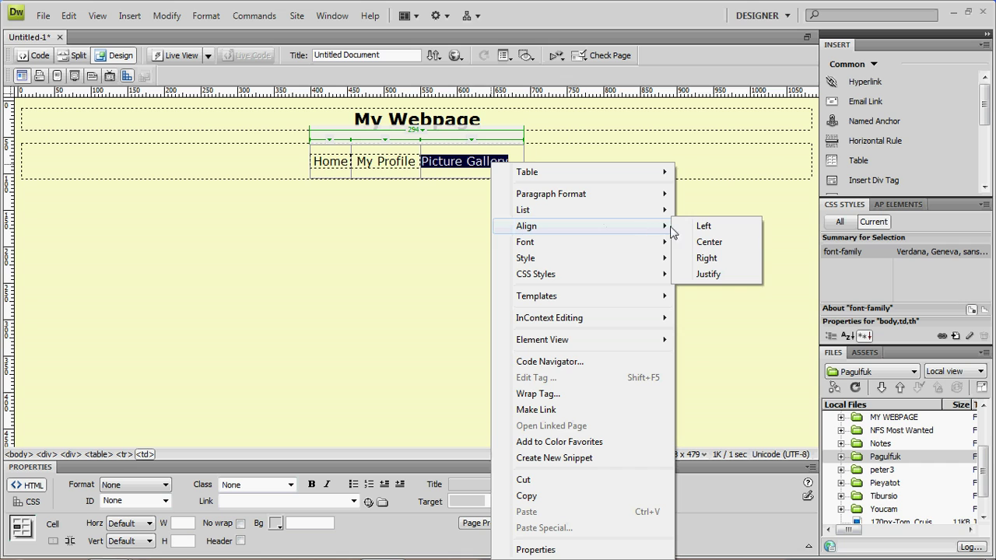
pyautogui.click(700, 242)
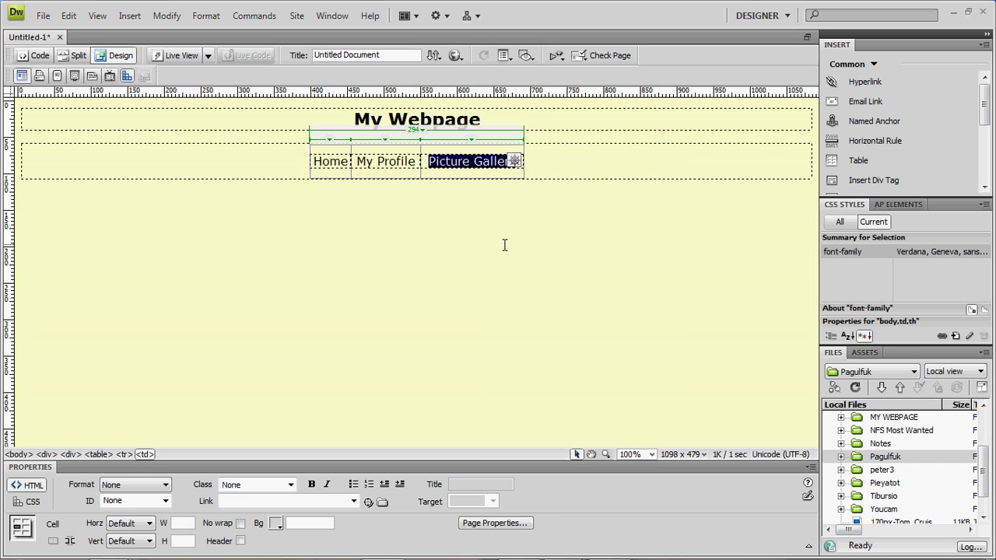
# - Insert a new div tag at the insertion point below the navigation table
pyautogui.click(459, 227)
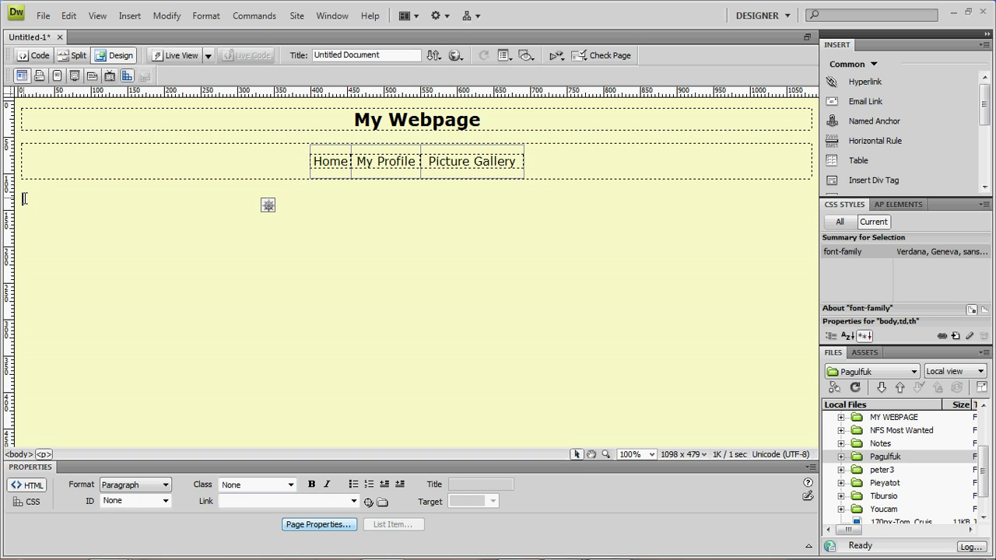
pyautogui.click(875, 182)
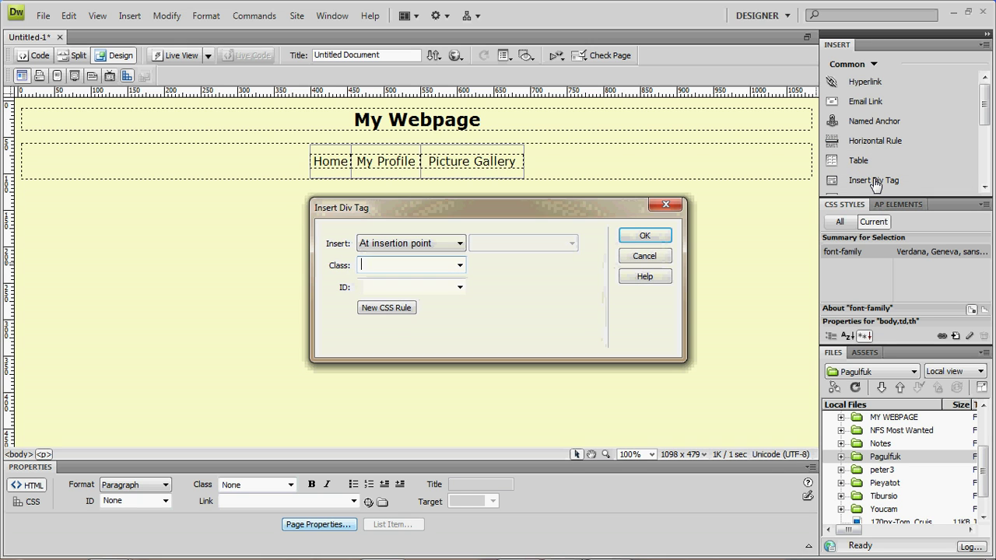
pyautogui.click(644, 237)
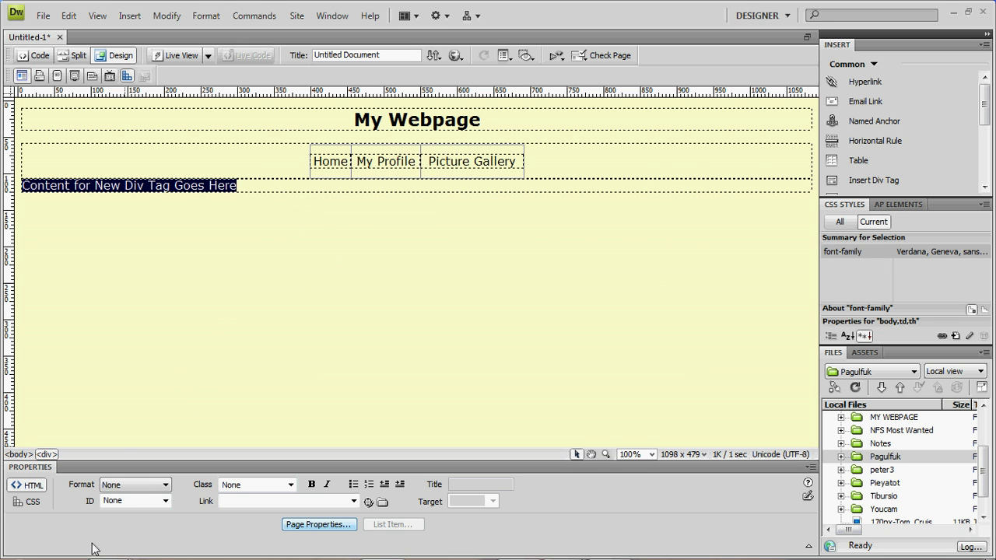
# - Switch to the Webpage elements folder window and open the lorem document in Word
pyautogui.moveTo(124, 551)
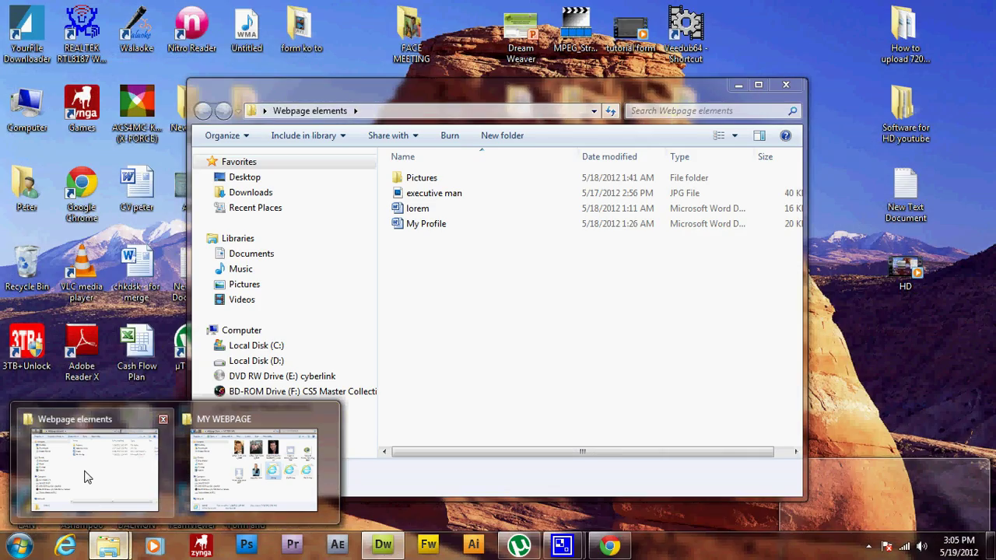
pyautogui.click(86, 474)
pyautogui.doubleClick(412, 209)
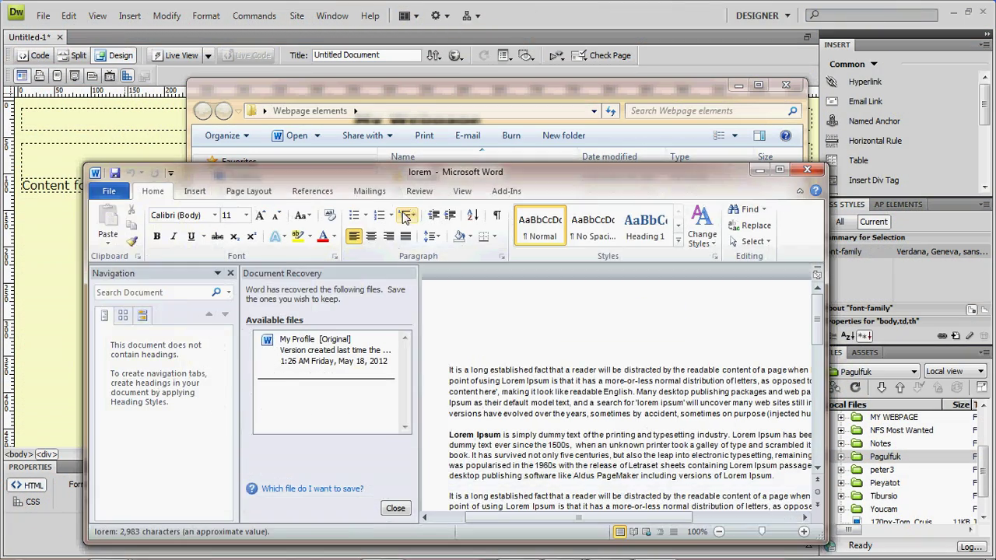
# - Select all the body text of the lorem document and copy it
pyautogui.hotkey('ctrl', 'a')
pyautogui.doubleClick(446, 347)
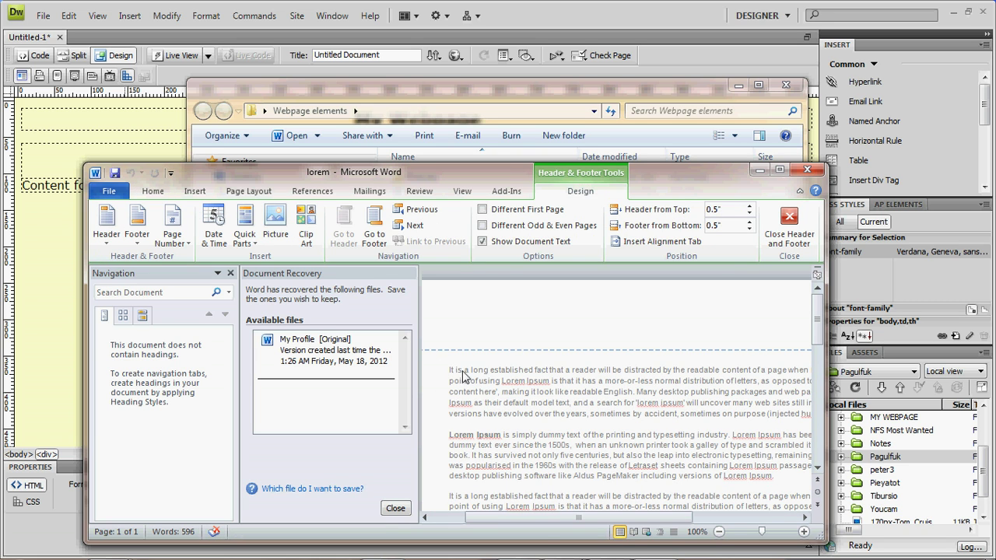
pyautogui.doubleClick(455, 399)
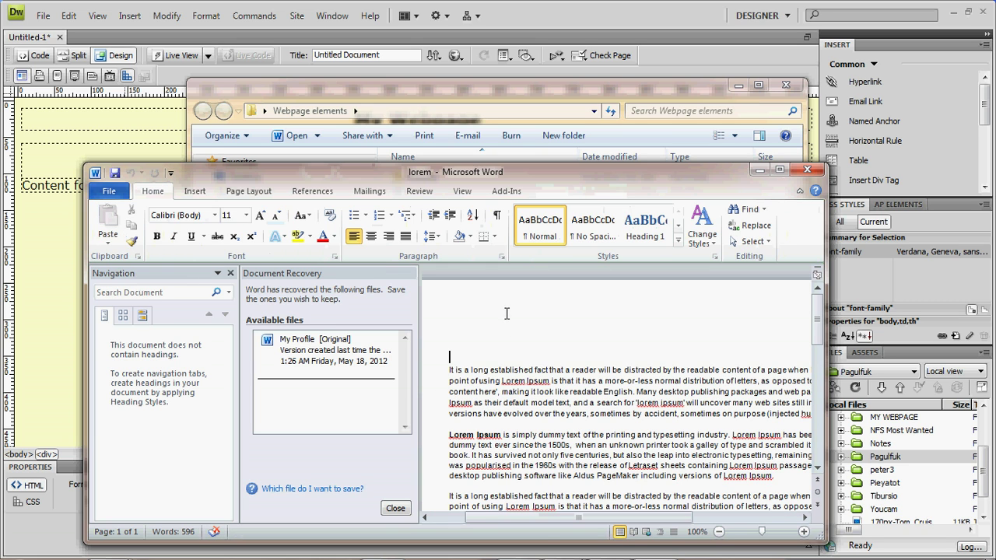
pyautogui.moveTo(451, 369); pyautogui.dragTo(618, 331)
pyautogui.scroll(5, 618, 332)
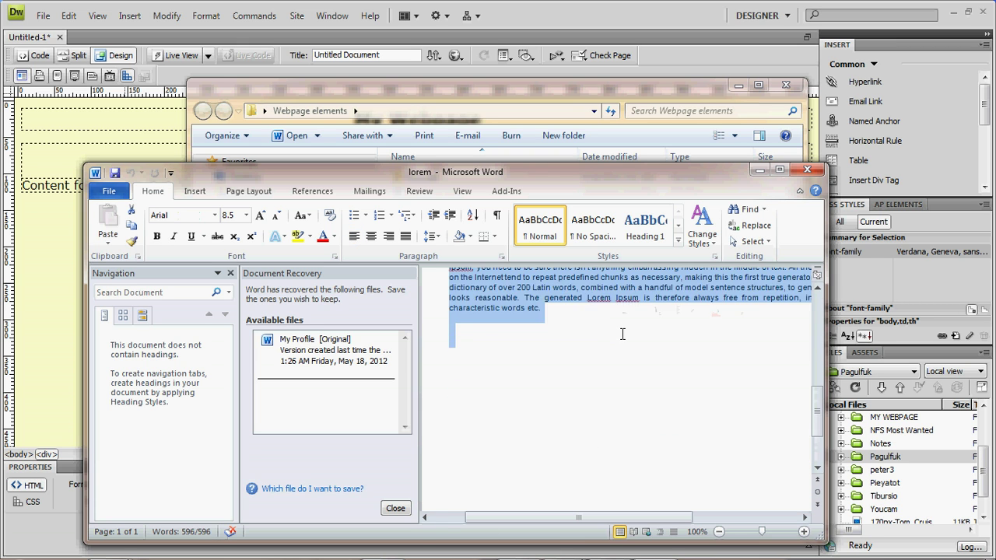
pyautogui.rightClick(509, 330)
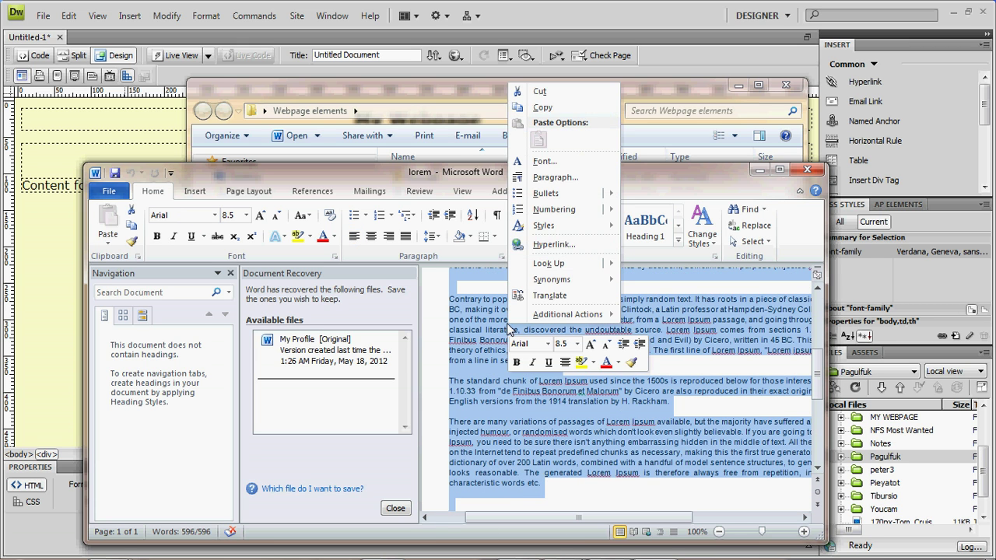
pyautogui.click(529, 107)
# - Return to Dreamweaver and replace the new div's placeholder text with the copied lorem text
pyautogui.click(42, 196)
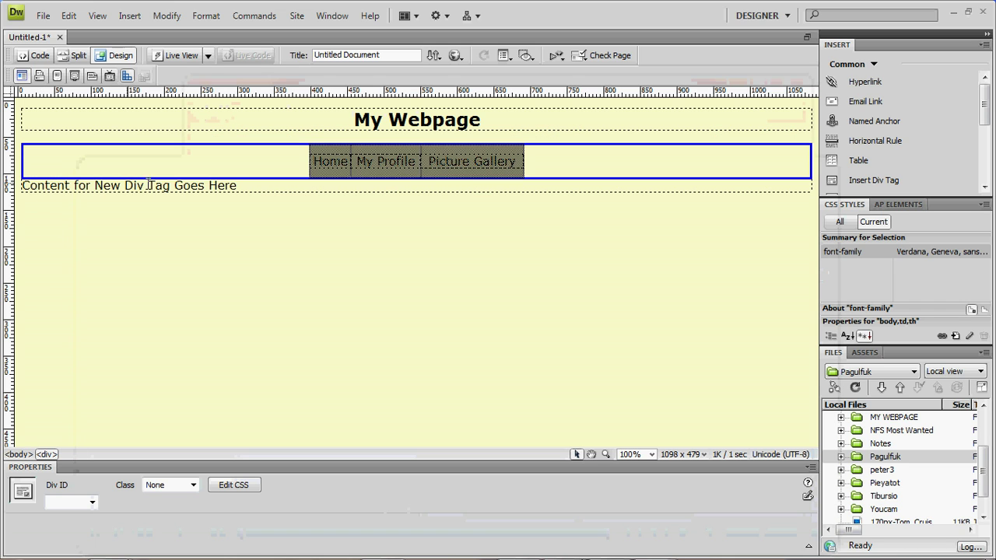
pyautogui.moveTo(242, 187); pyautogui.dragTo(24, 196)
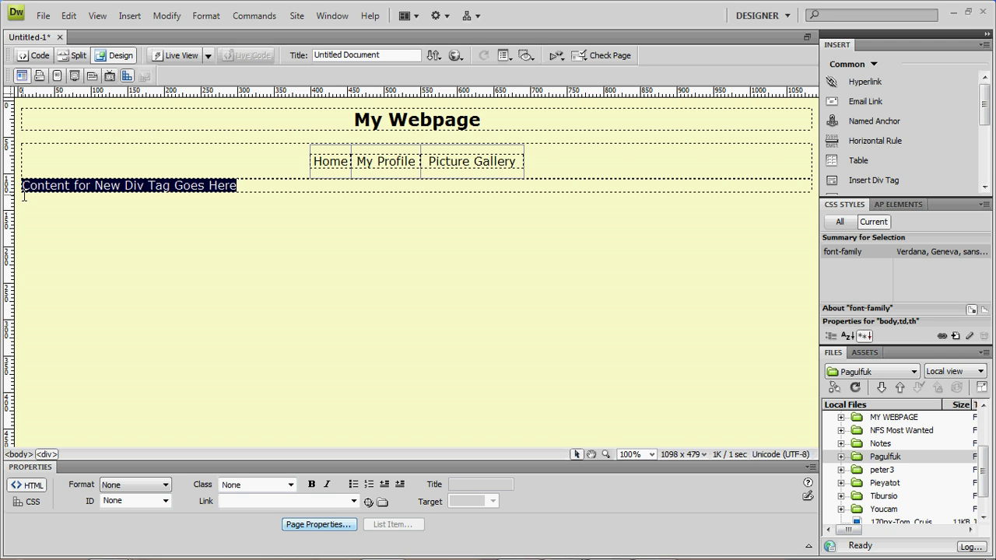
pyautogui.hotkey('ctrl', 'v')
pyautogui.scroll(5, 199, 245)
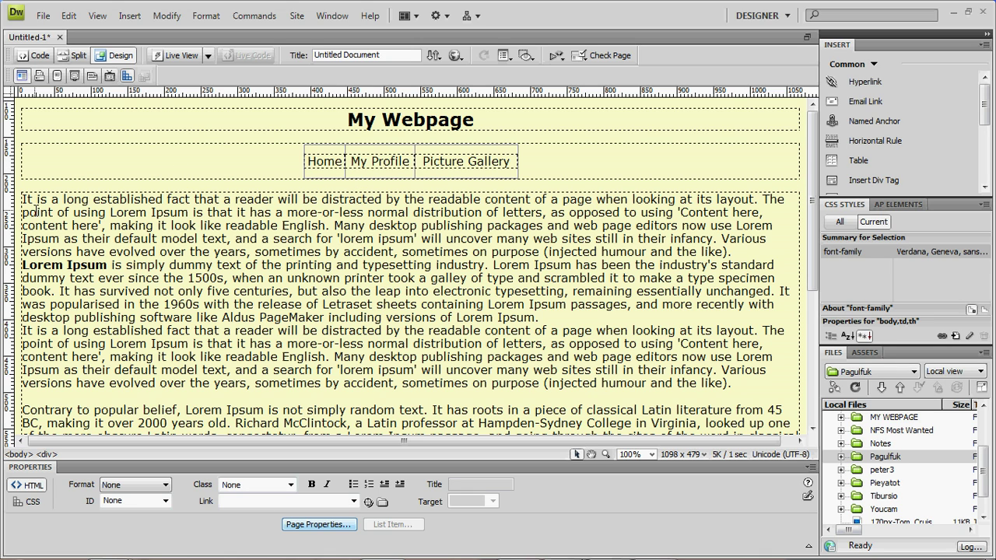
# - Place the insertion point before the first lorem paragraph, start inserting an image and browse to the Webpage elements folder on the Desktop
pyautogui.click(23, 200)
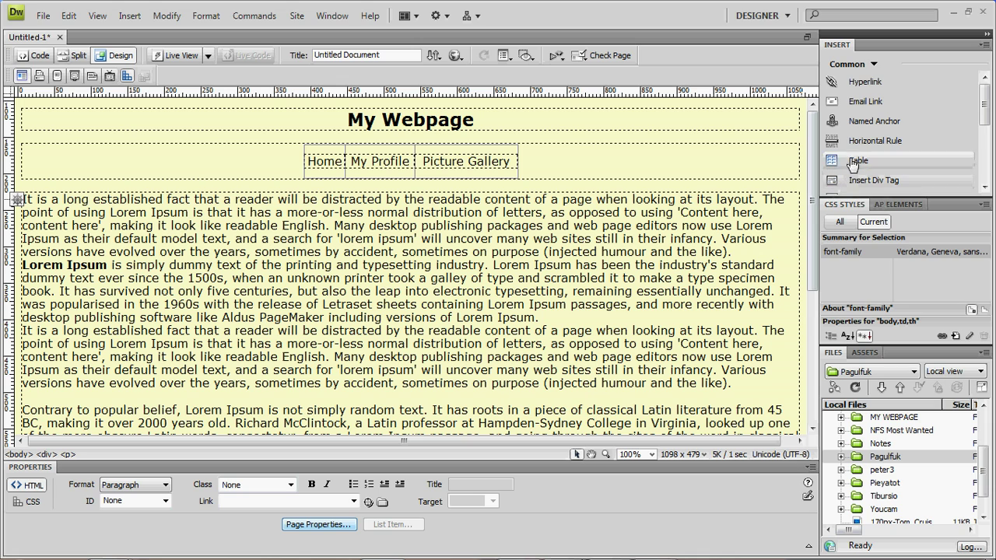
pyautogui.click(855, 64)
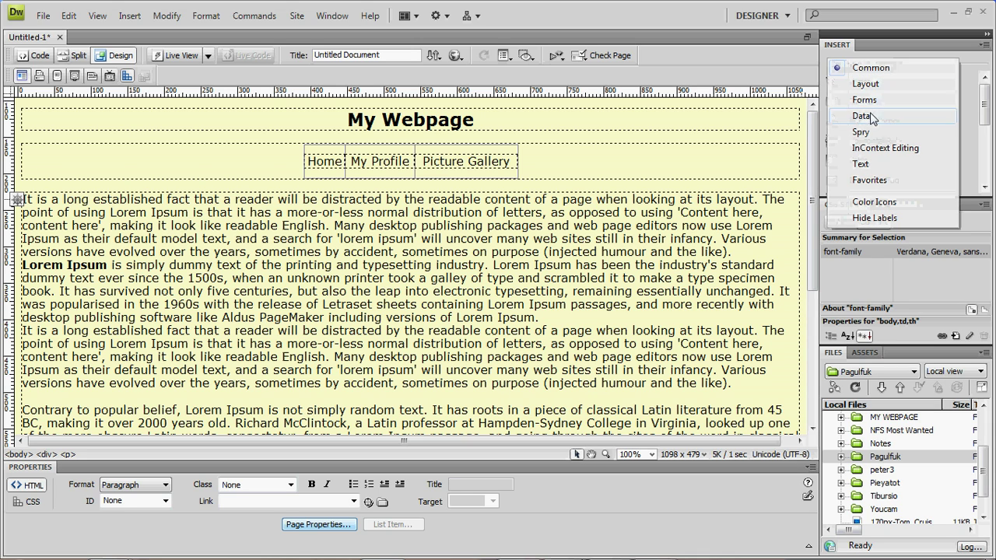
pyautogui.click(867, 68)
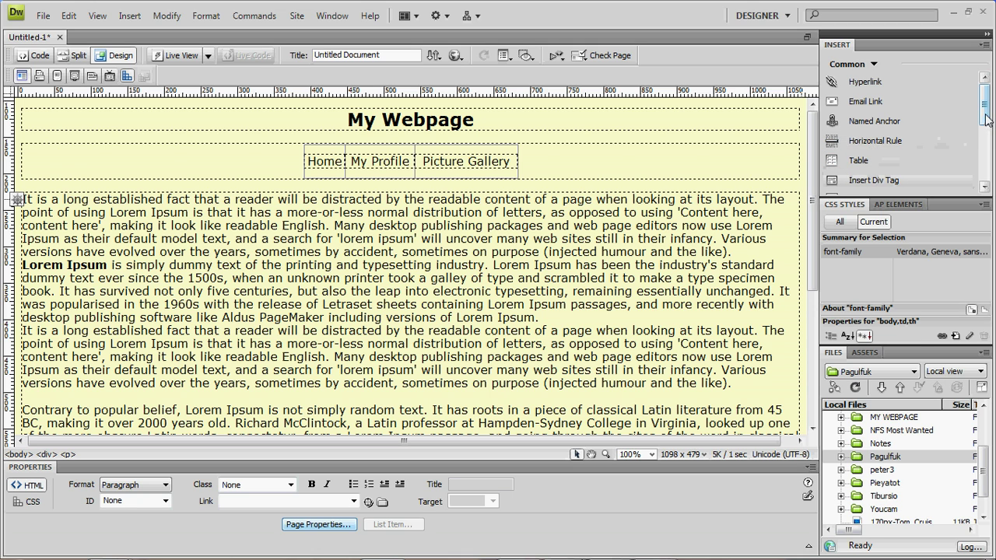
pyautogui.moveTo(986, 118); pyautogui.dragTo(985, 139)
pyautogui.click(870, 144)
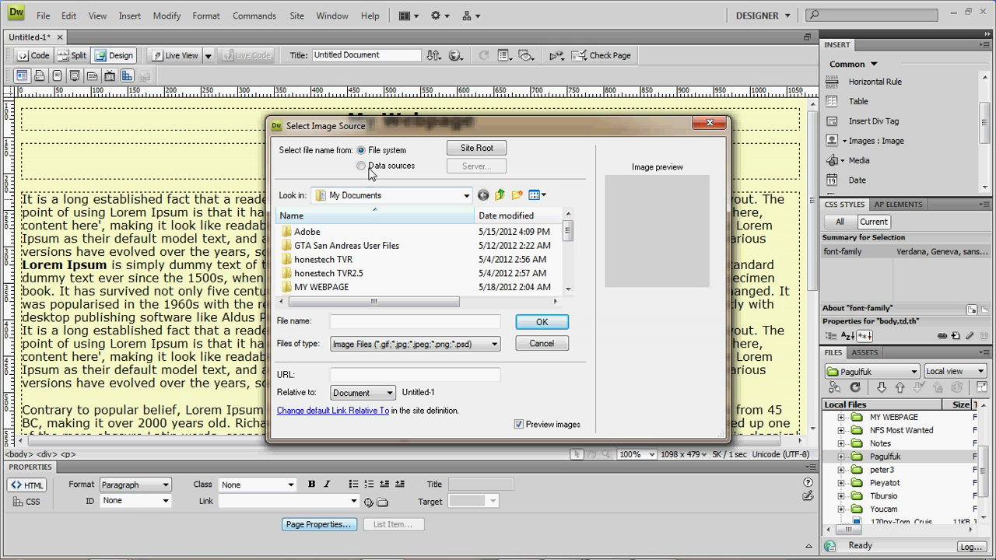
pyautogui.click(466, 196)
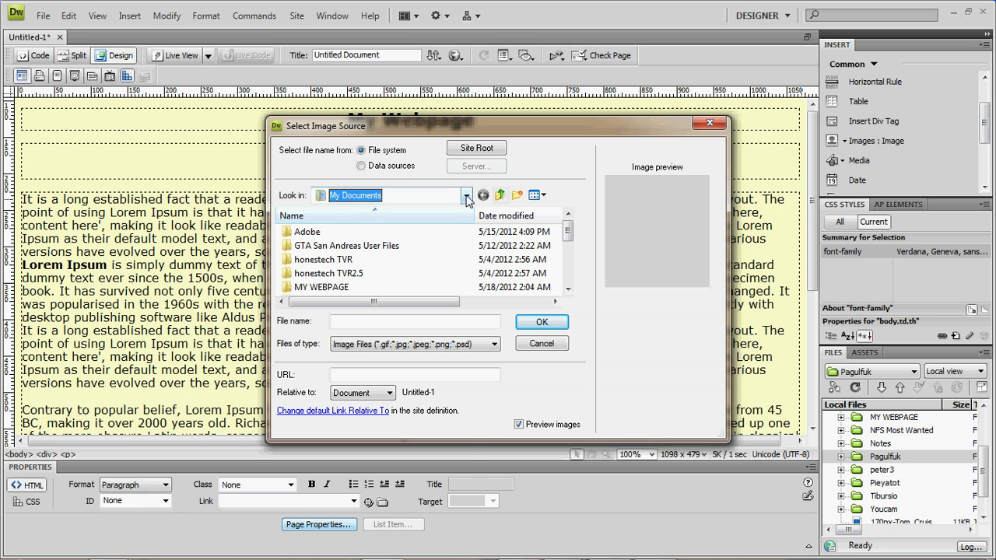
pyautogui.click(342, 211)
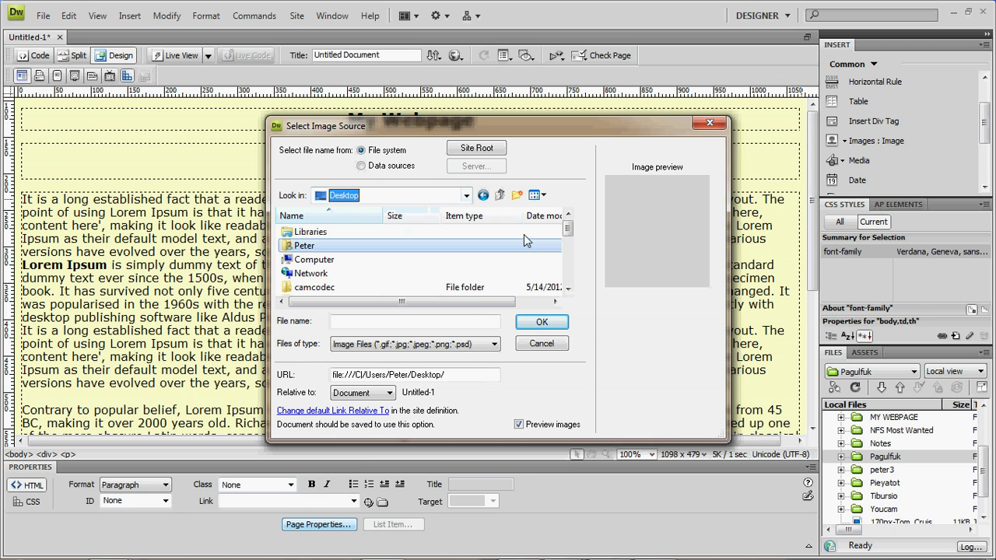
pyautogui.moveTo(568, 229); pyautogui.dragTo(568, 276)
pyautogui.doubleClick(359, 287)
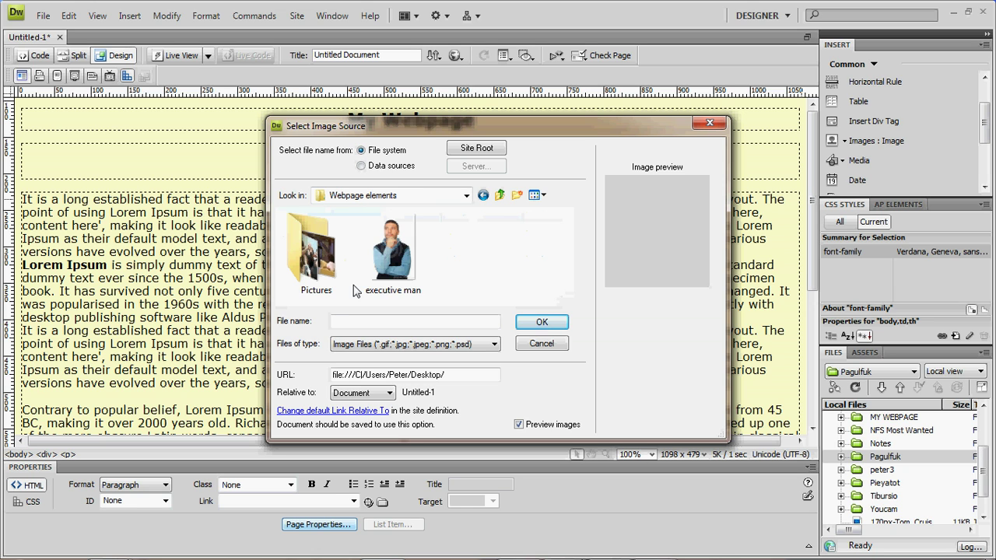
pyautogui.doubleClick(383, 265)
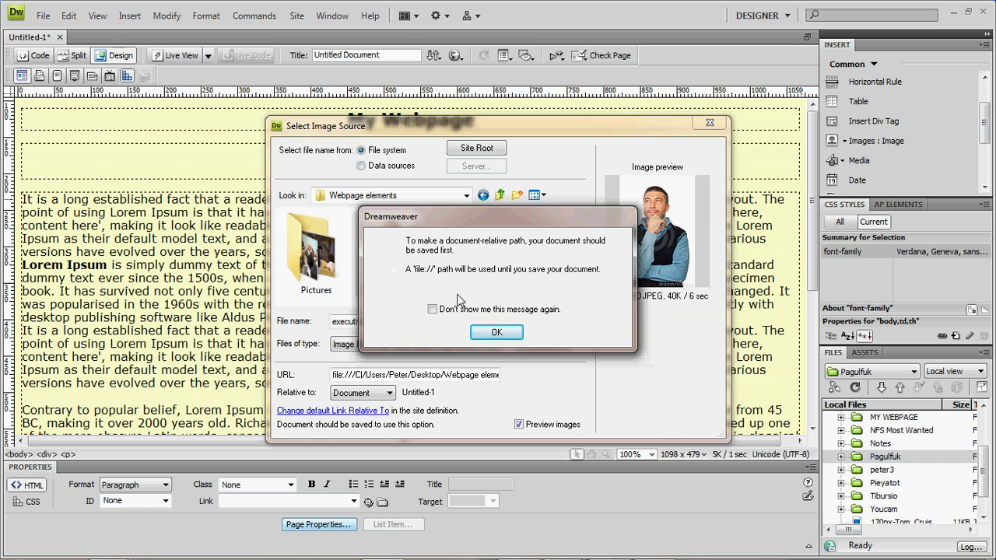
pyautogui.click(490, 333)
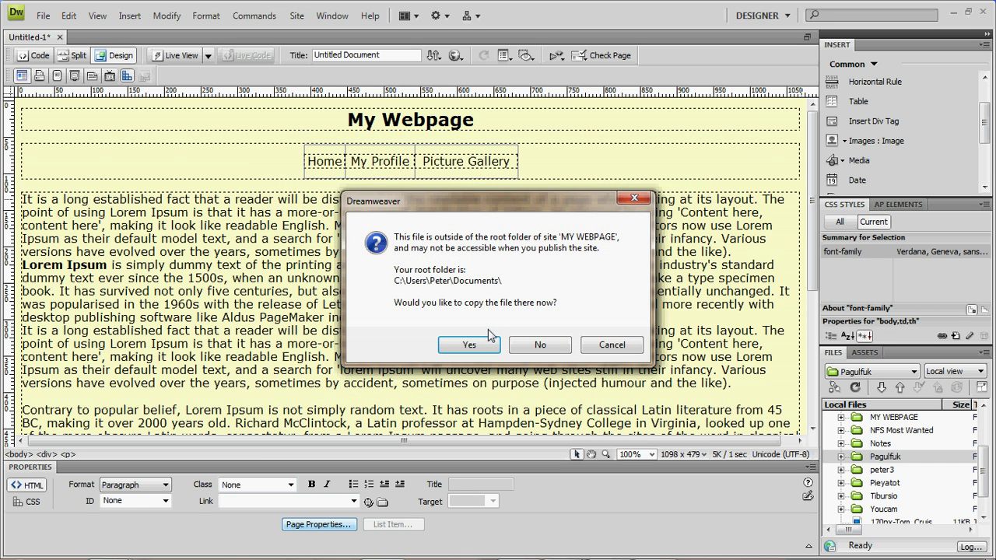
pyautogui.click(613, 350)
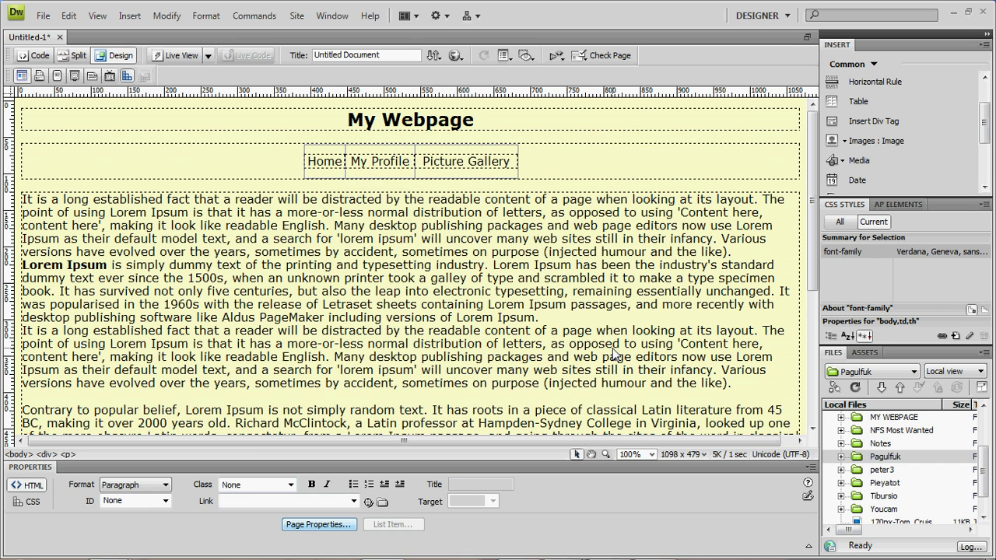
# - Insert the executive man image from Webpage elements, copying it into the Pagulfuk folder and leaving the alternate text empty
pyautogui.click(855, 143)
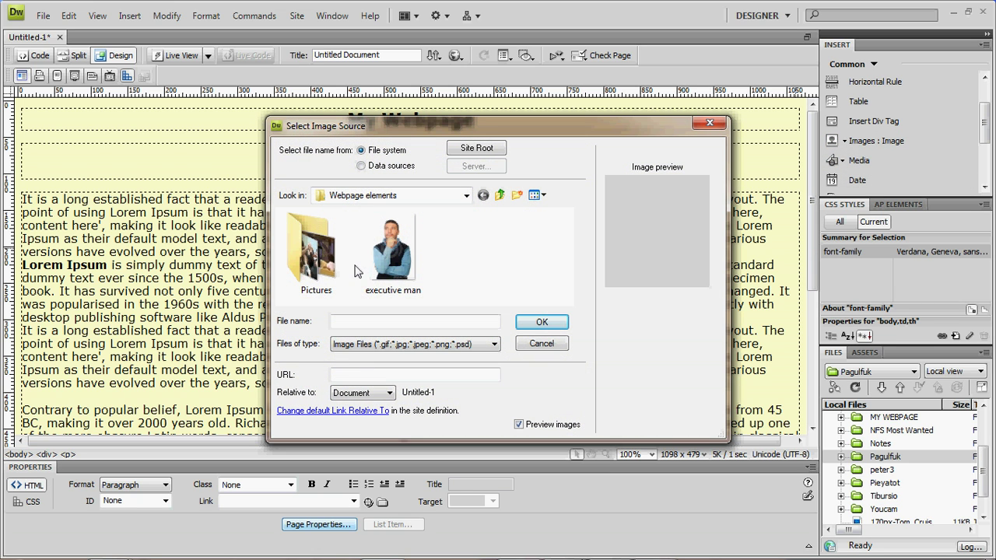
pyautogui.doubleClick(403, 269)
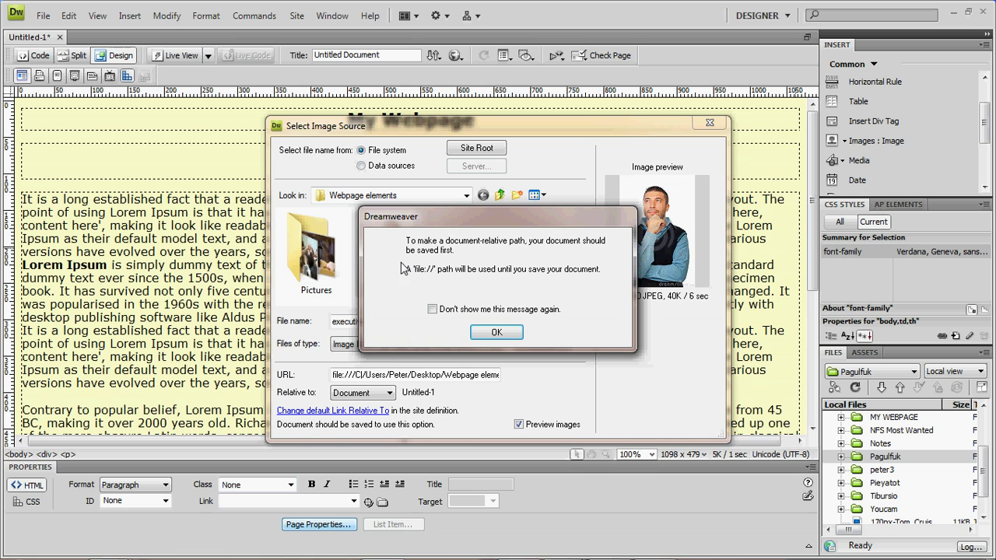
pyautogui.click(499, 328)
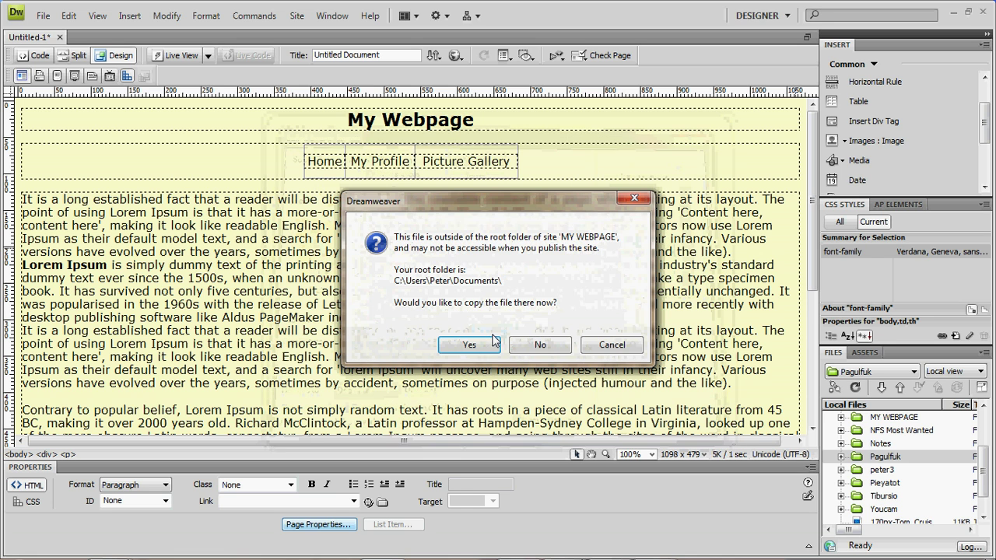
pyautogui.click(476, 345)
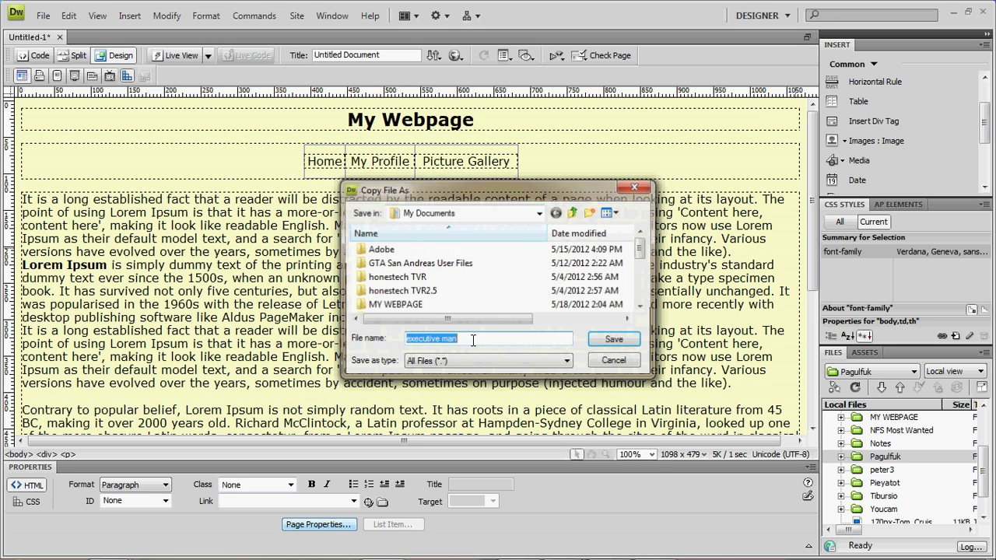
pyautogui.click(643, 277)
pyautogui.moveTo(643, 274)
pyautogui.mouseDown()
pyautogui.moveTo(644, 294)
pyautogui.moveTo(643, 278)
pyautogui.mouseUp()
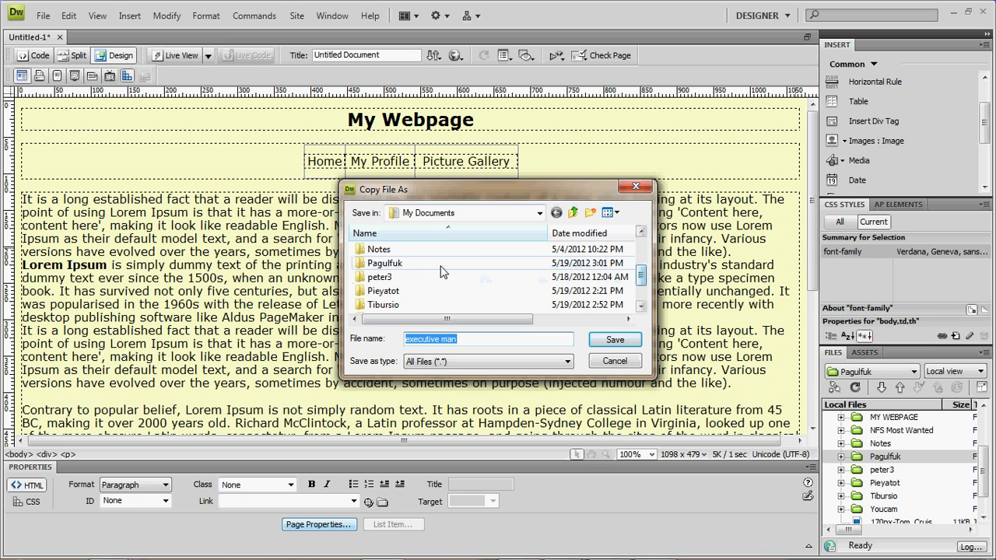
pyautogui.doubleClick(413, 265)
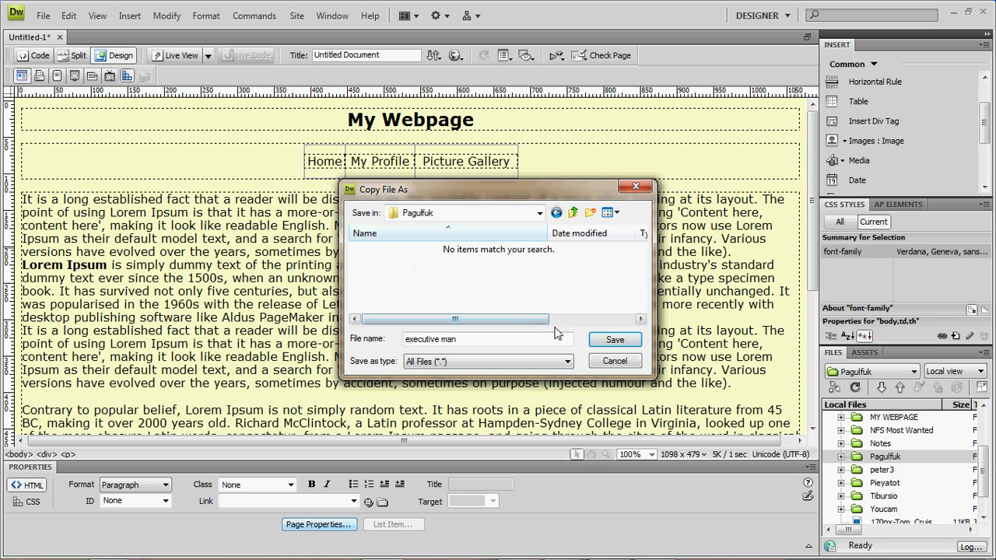
pyautogui.click(598, 339)
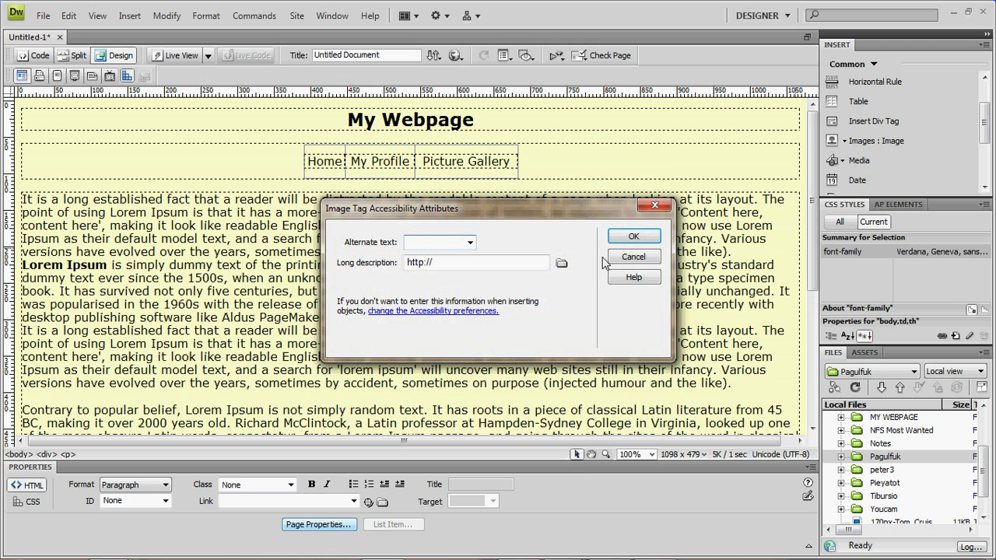
pyautogui.click(638, 234)
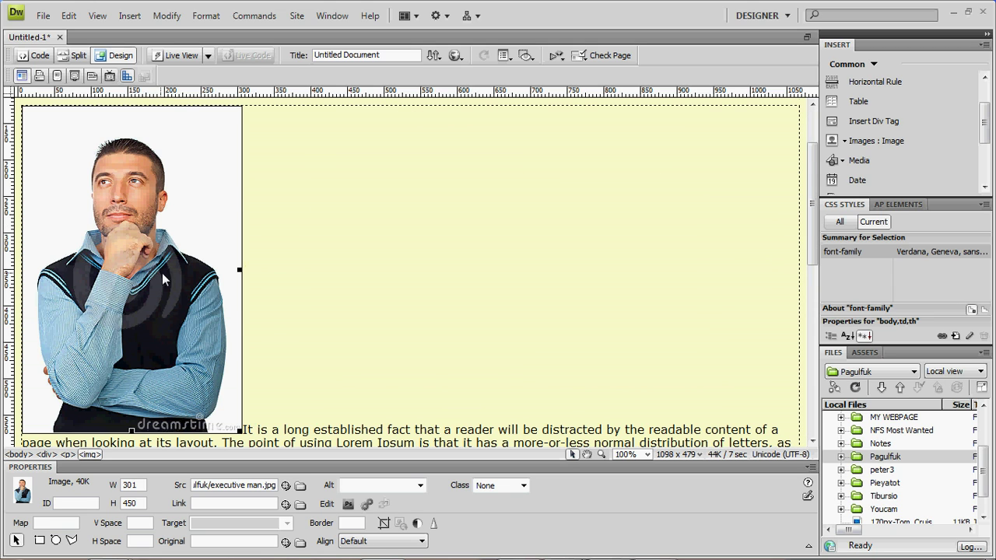
# - Shrink the executive man image to about 163 by 244 pixels
pyautogui.scroll(-2, 164, 280)
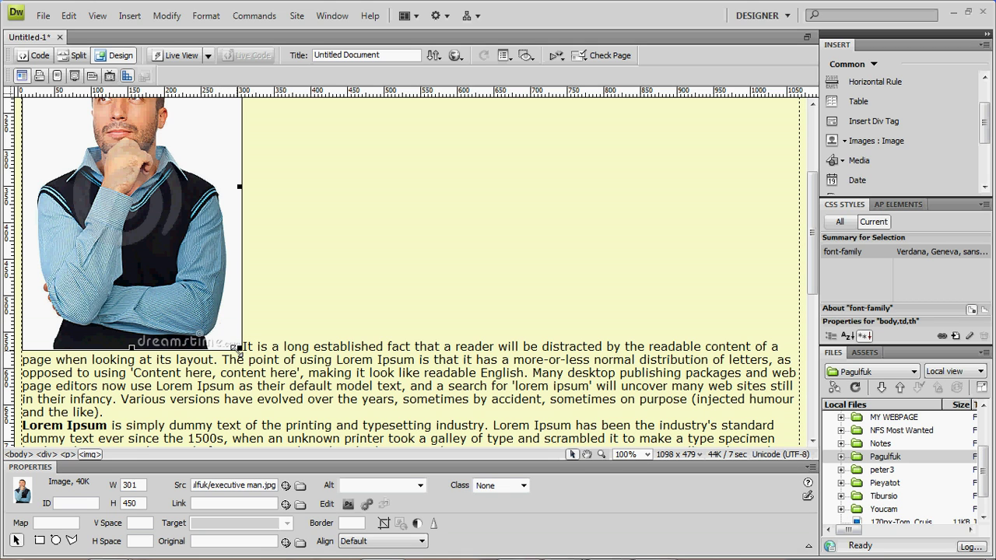
pyautogui.moveTo(239, 347); pyautogui.dragTo(172, 214)
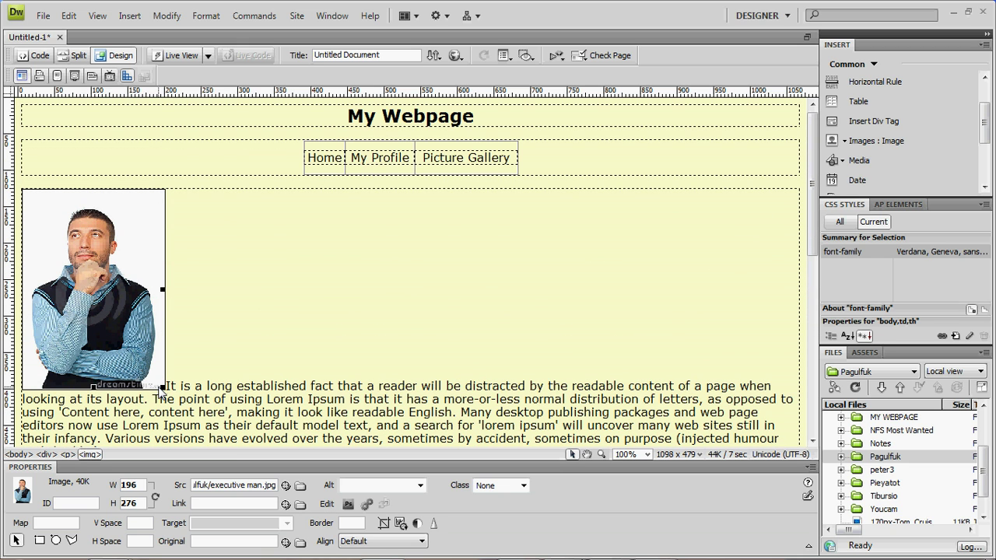
pyautogui.moveTo(161, 385); pyautogui.dragTo(137, 361)
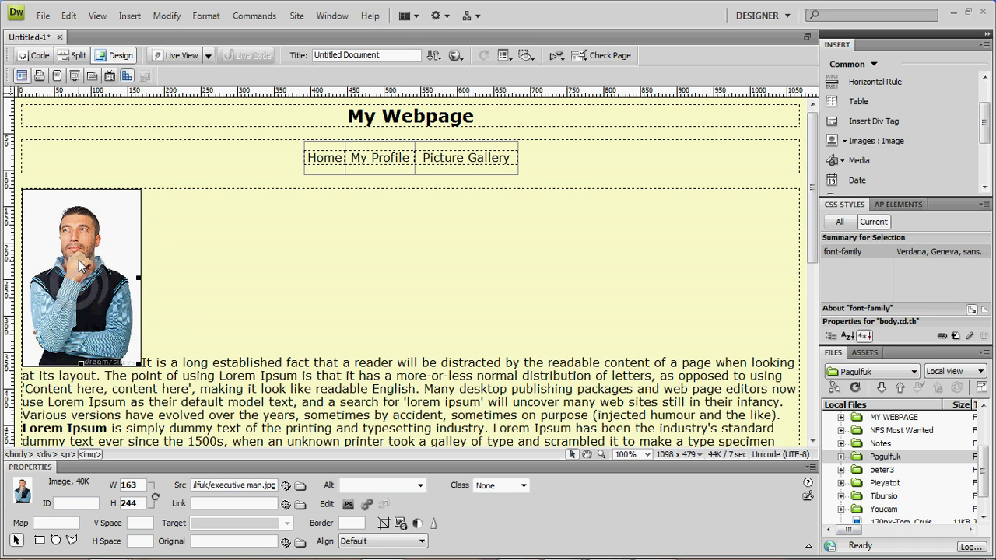
pyautogui.click(177, 261)
pyautogui.click(51, 281)
pyautogui.rightClick(69, 243)
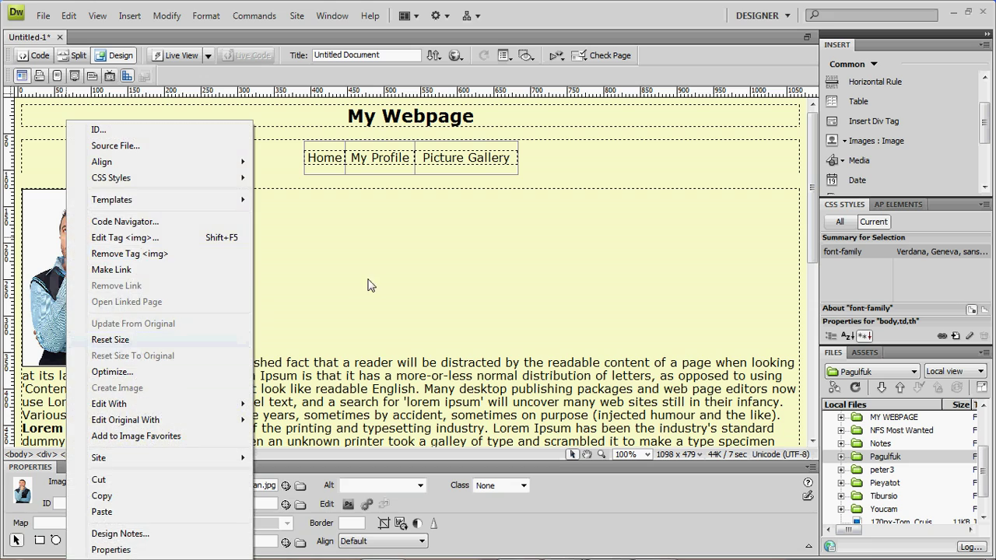
pyautogui.click(368, 284)
pyautogui.scroll(-3, 312, 304)
pyautogui.scroll(-1, 256, 322)
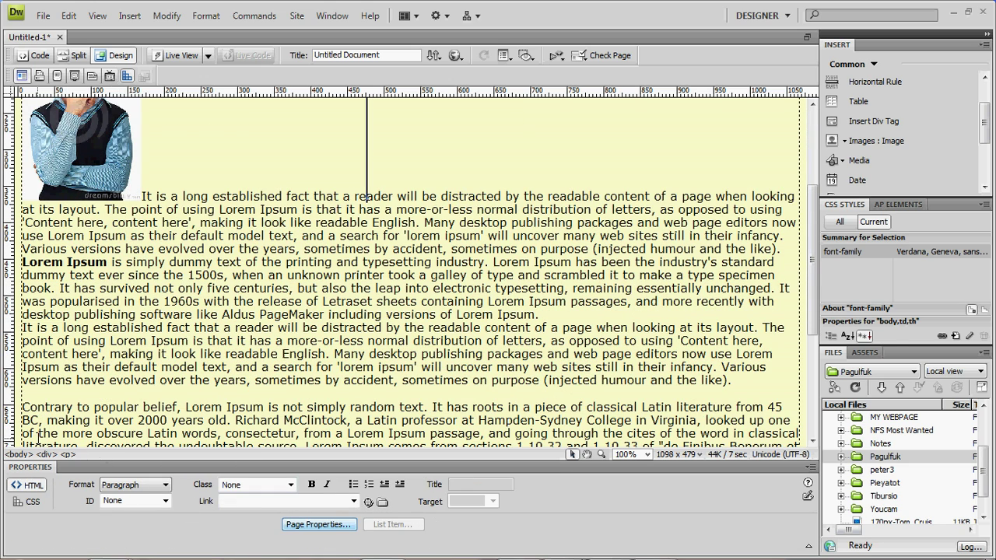
pyautogui.scroll(3, 182, 238)
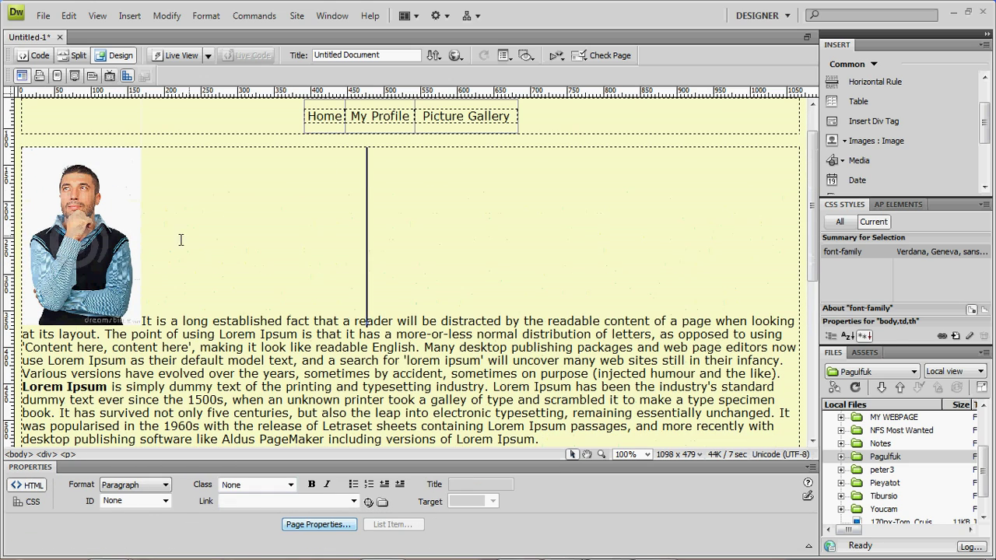
# - Set the executive man image's alignment to Left so the lorem text wraps around it
pyautogui.click(78, 226)
pyautogui.rightClick(78, 226)
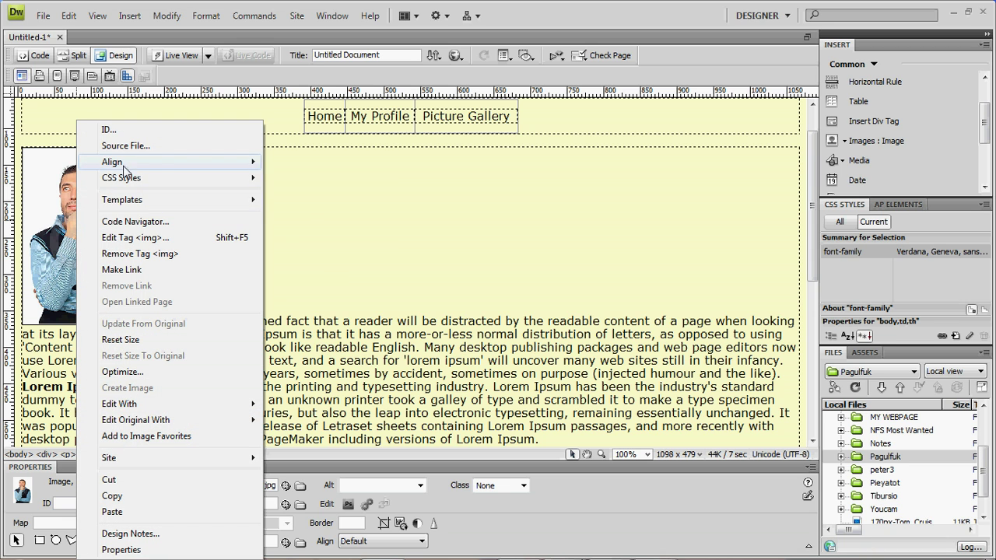
pyautogui.moveTo(199, 167)
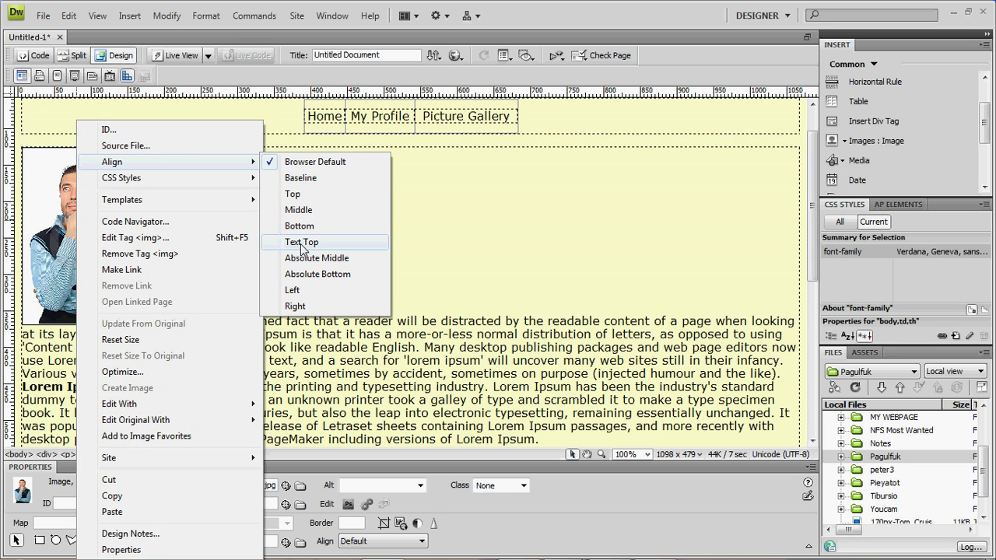
pyautogui.click(293, 289)
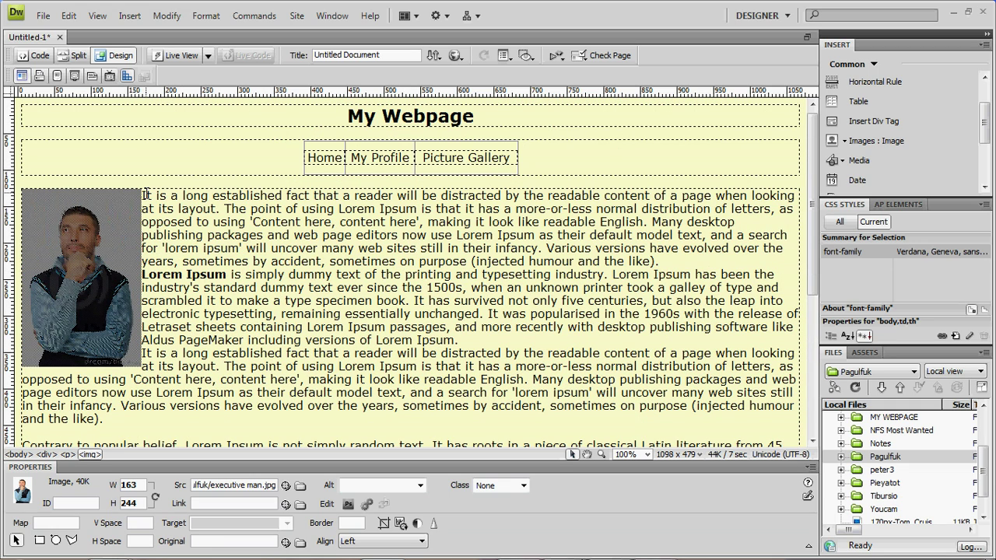
# - Insert a div tag below the lorem text and replace its placeholder with "My Webpage All rights Reserved 2012"
pyautogui.scroll(-6, 323, 405)
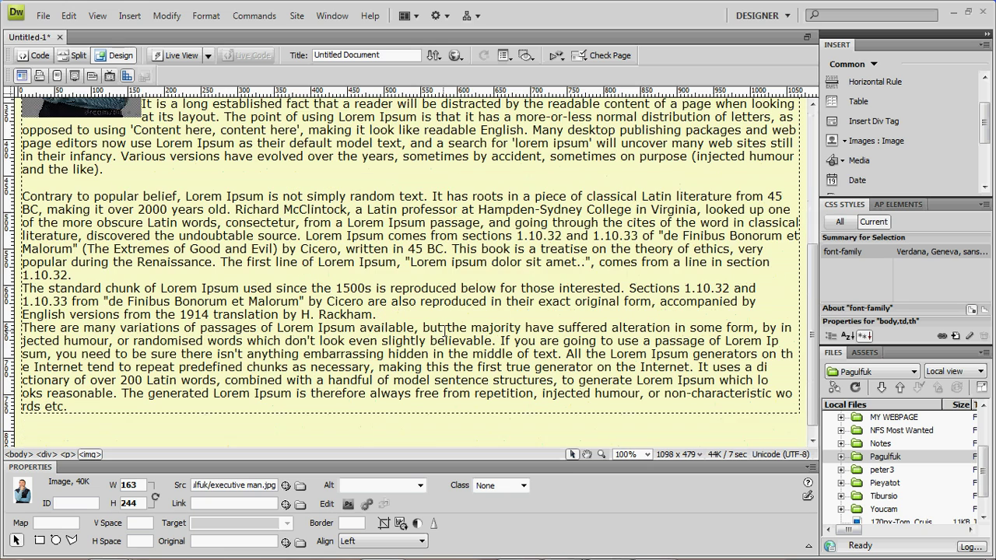
pyautogui.click(54, 418)
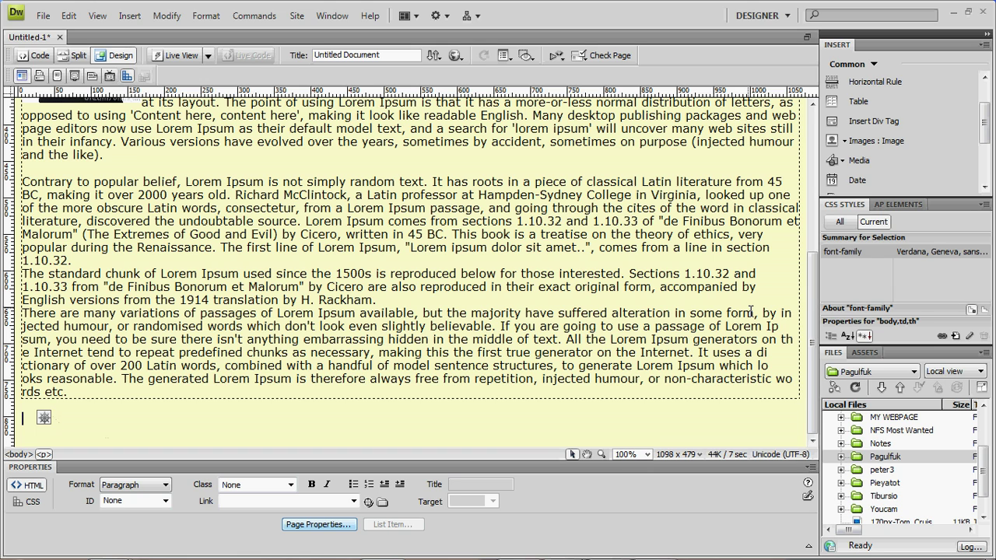
pyautogui.click(868, 124)
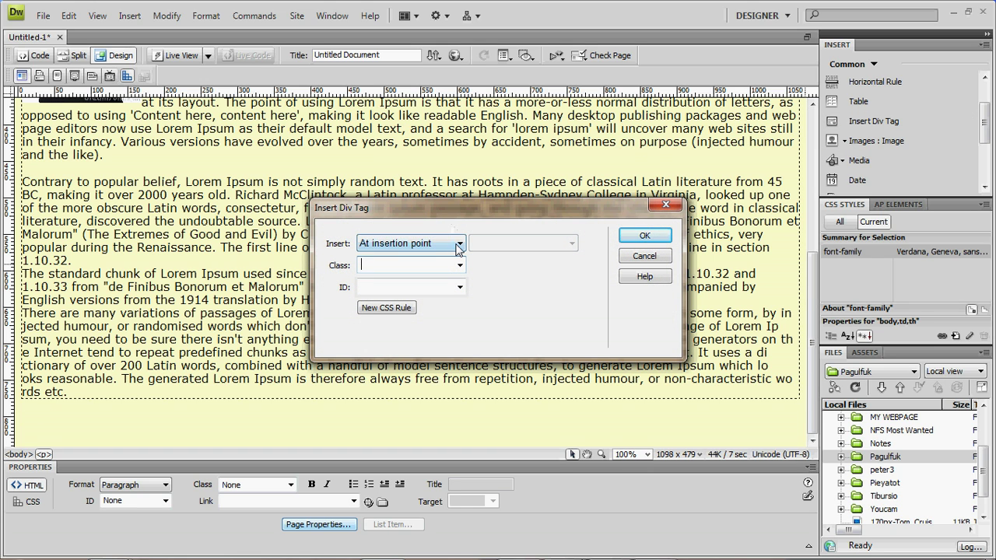
pyautogui.click(644, 236)
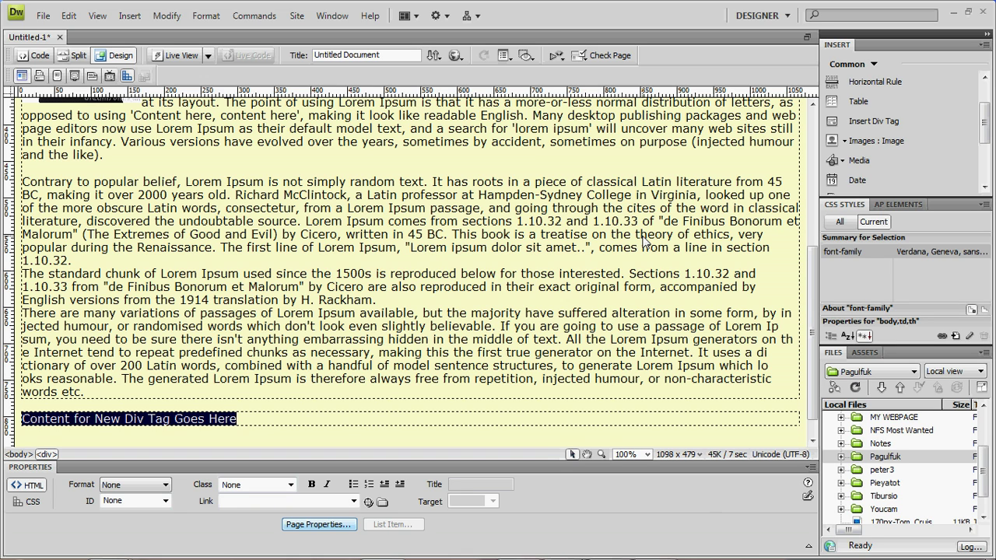
pyautogui.write('My Webpage All rights Reserved 2012')
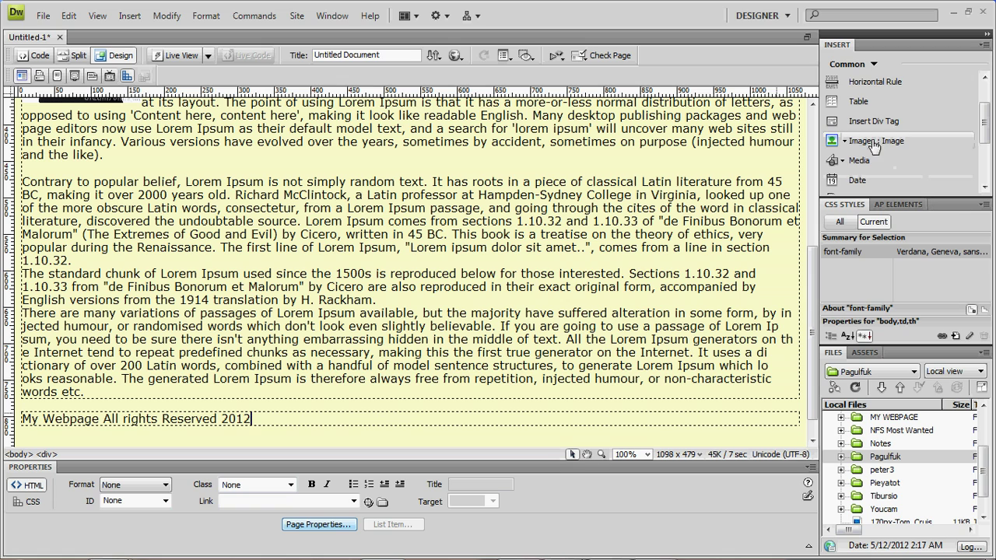
# - Insert a copyright symbol directly after "2012" in the footer text
pyautogui.click(873, 65)
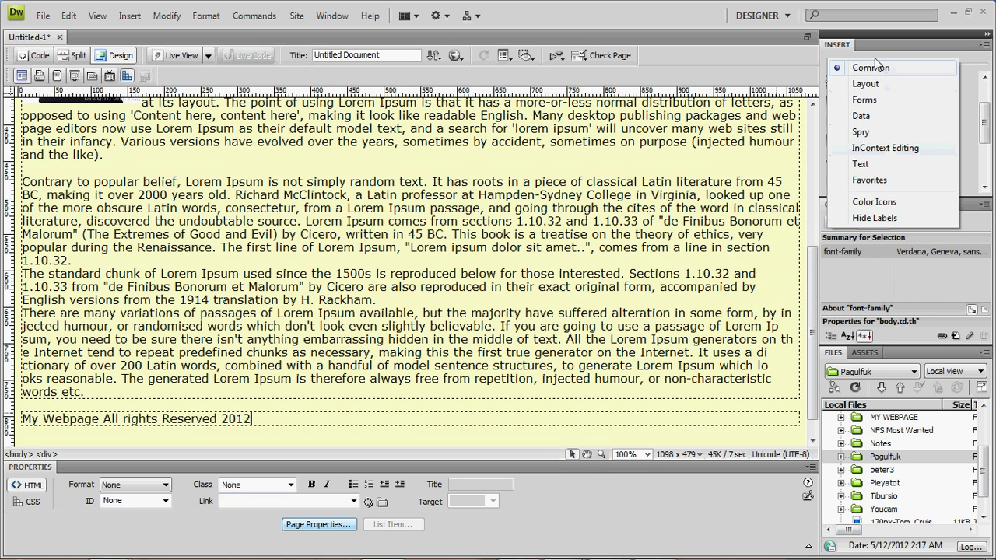
pyautogui.click(861, 164)
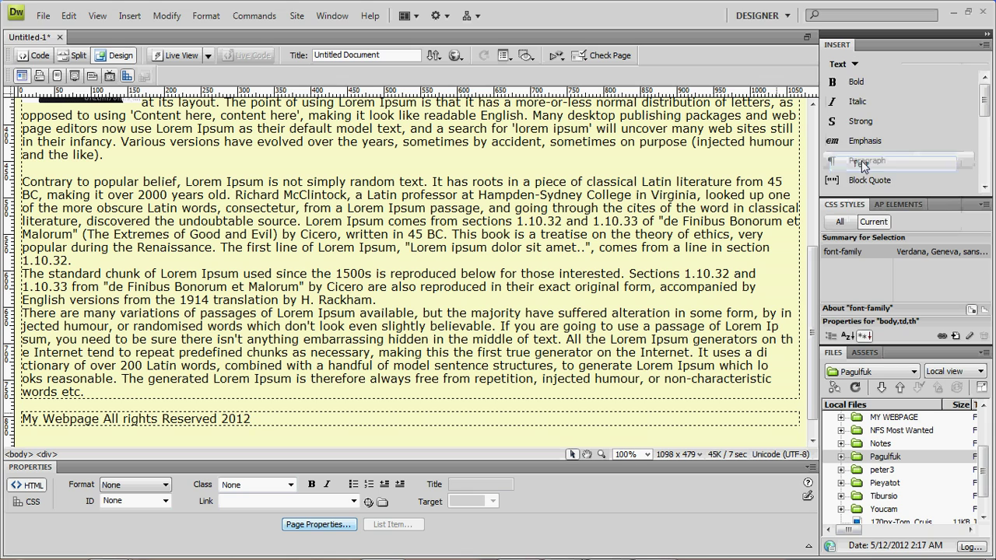
pyautogui.moveTo(983, 110); pyautogui.dragTo(967, 183)
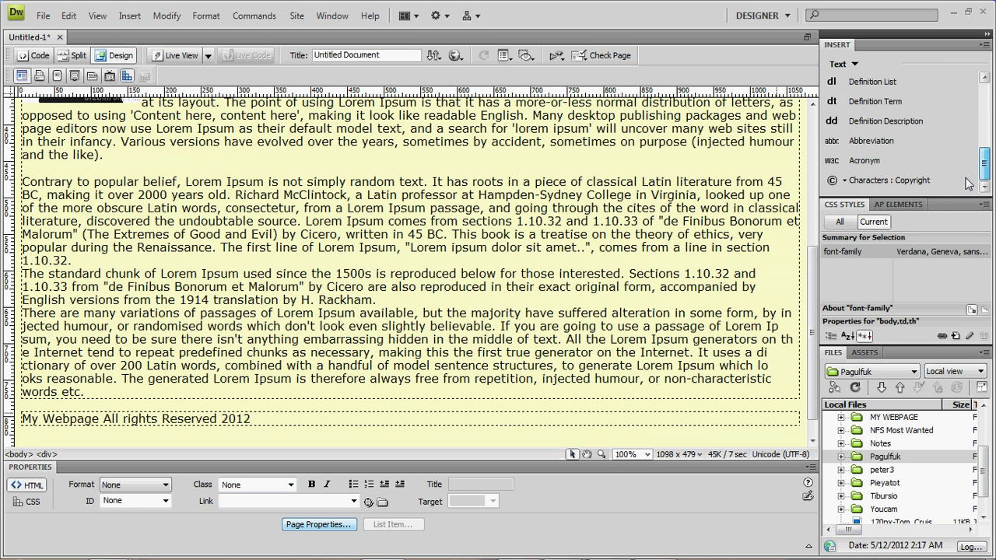
pyautogui.click(845, 181)
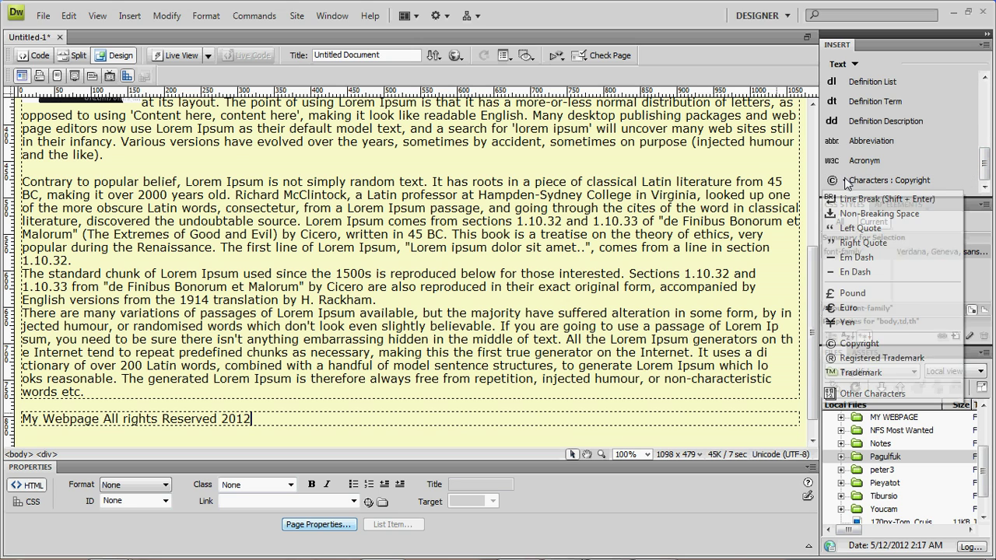
pyautogui.click(846, 347)
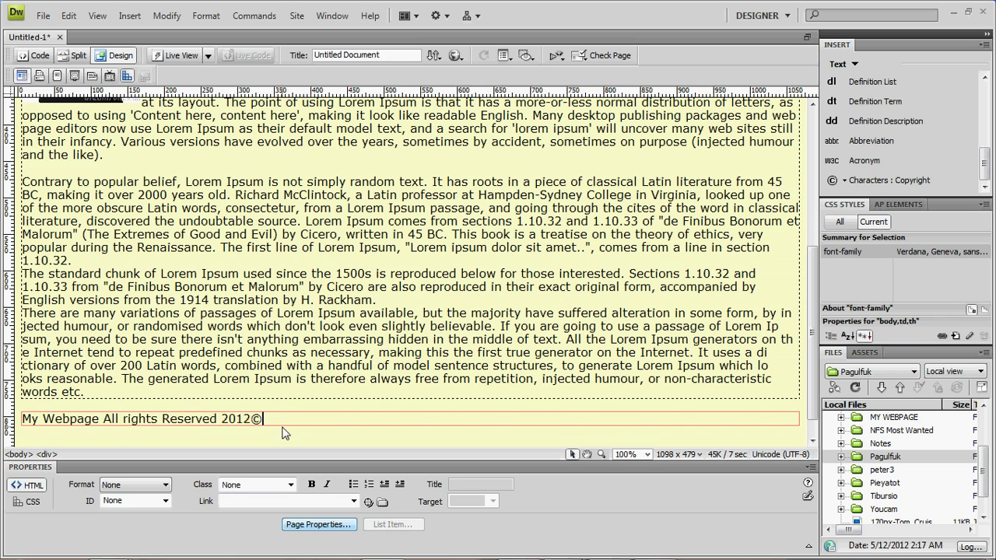
# - Center and italicize the whole copyright line, and add an empty paragraph below the footer div
pyautogui.moveTo(269, 419); pyautogui.dragTo(9, 417)
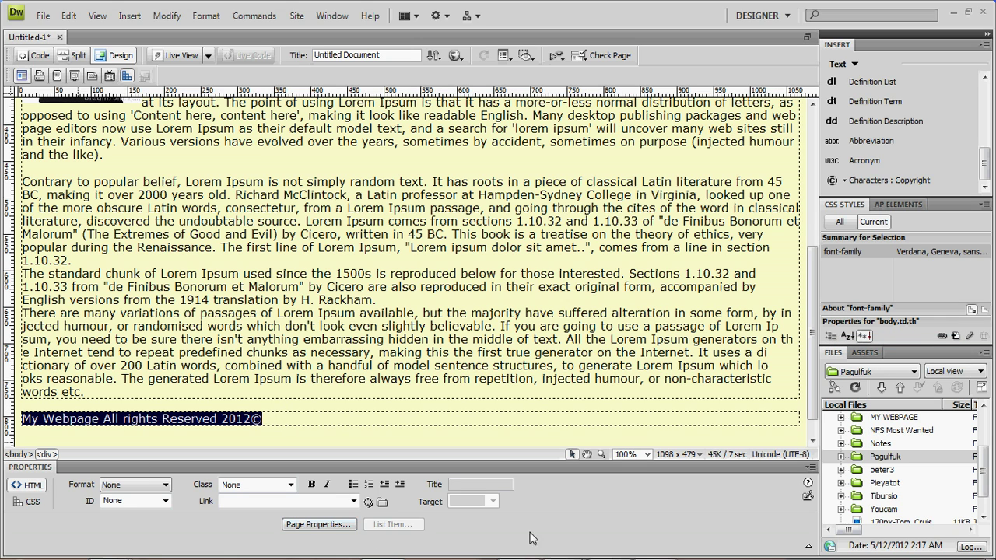
pyautogui.rightClick(230, 421)
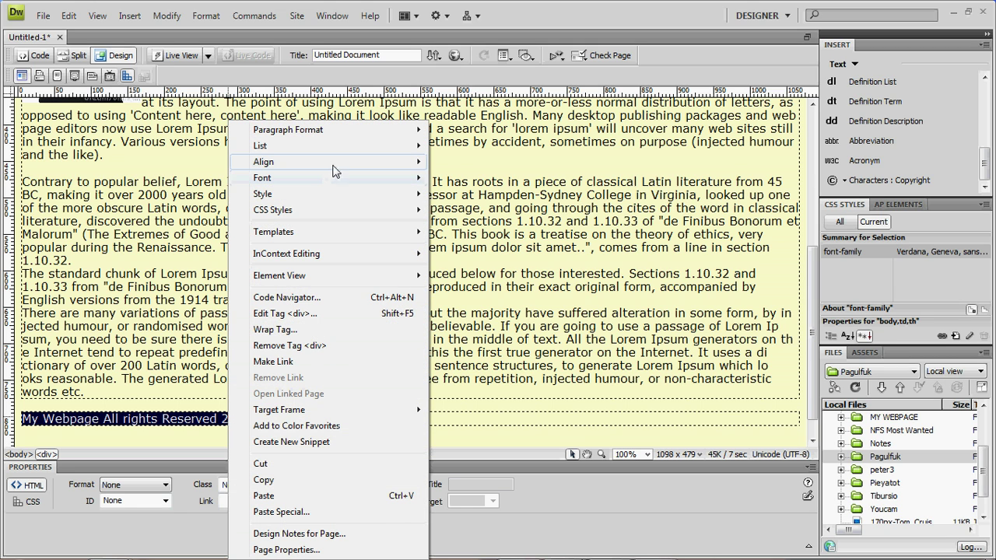
pyautogui.moveTo(381, 164)
pyautogui.click(459, 180)
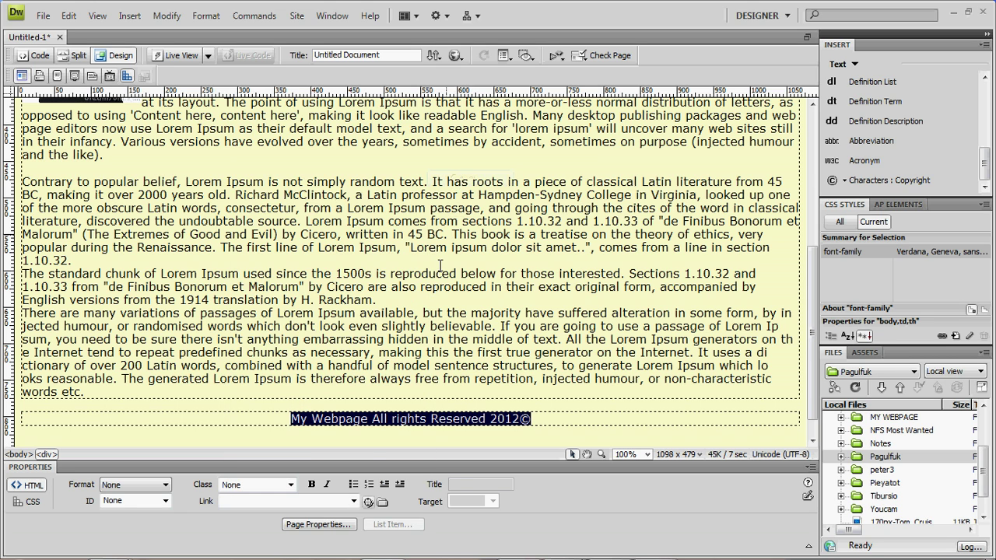
pyautogui.click(327, 485)
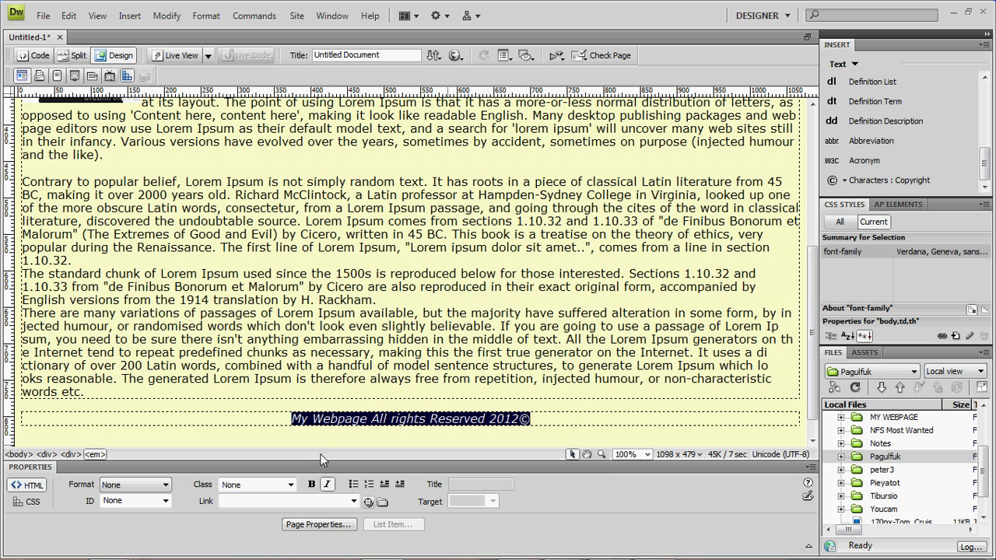
pyautogui.click(534, 440)
pyautogui.press('Return')
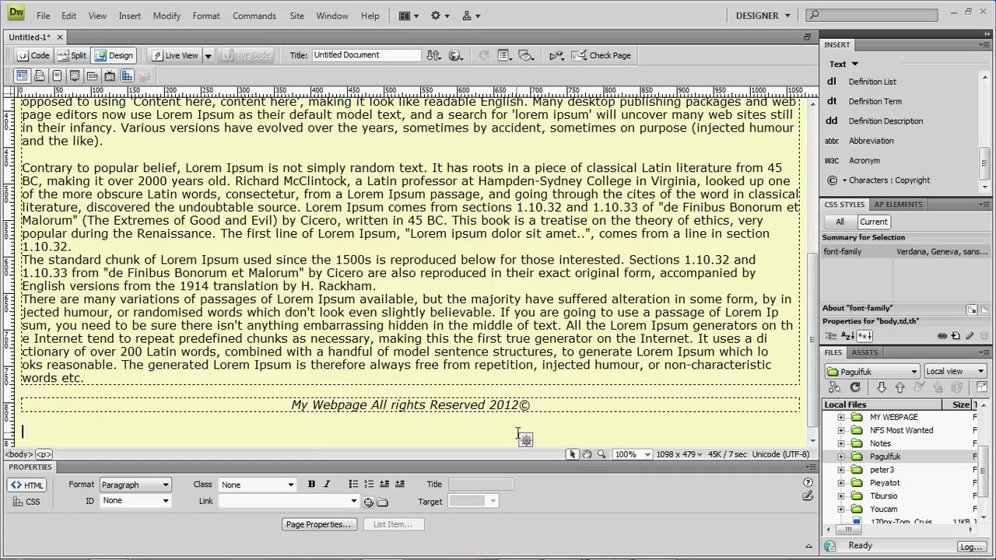
# - Set the document title to "Home"
pyautogui.scroll(8, 660, 417)
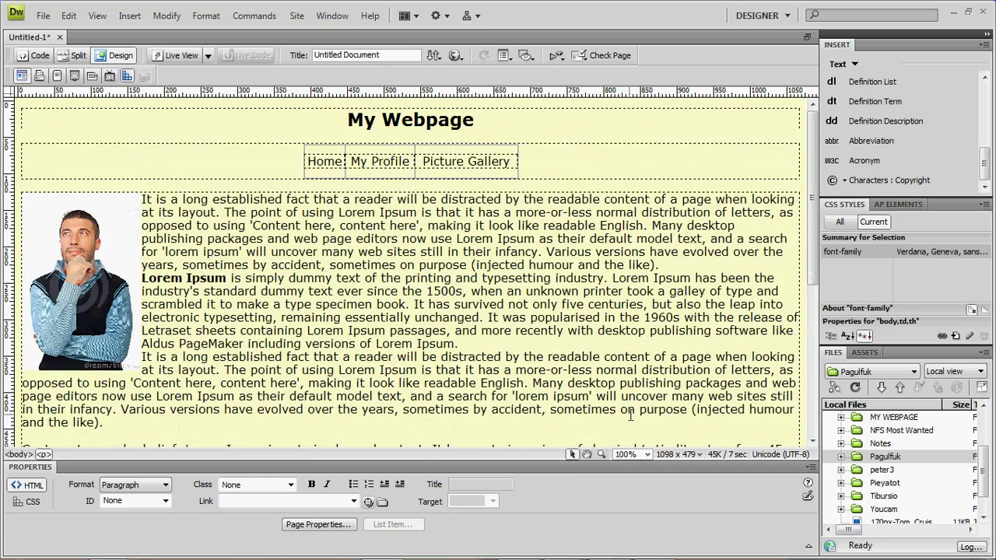
pyautogui.scroll(-8, 630, 416)
pyautogui.scroll(8, 628, 416)
pyautogui.moveTo(391, 54); pyautogui.dragTo(272, 74)
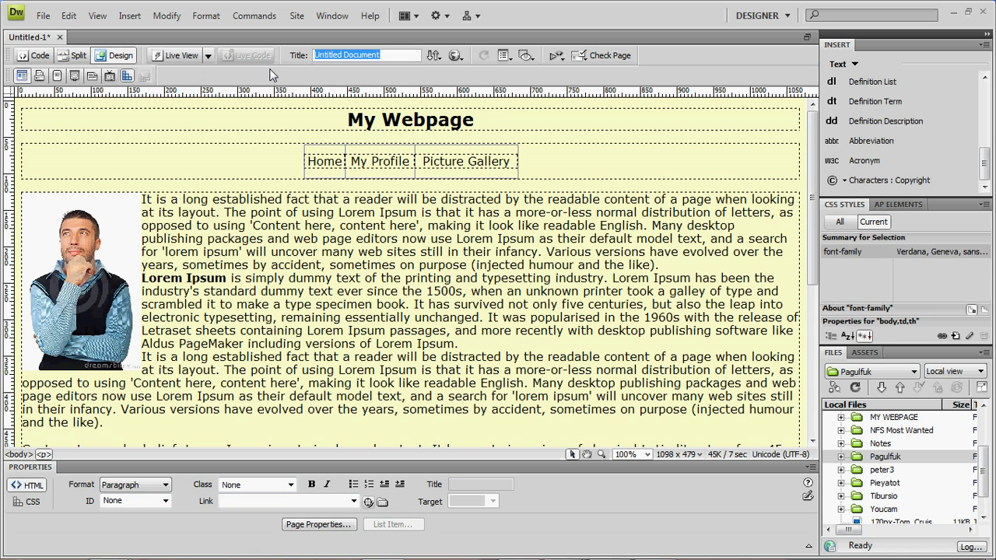
pyautogui.write('Home')
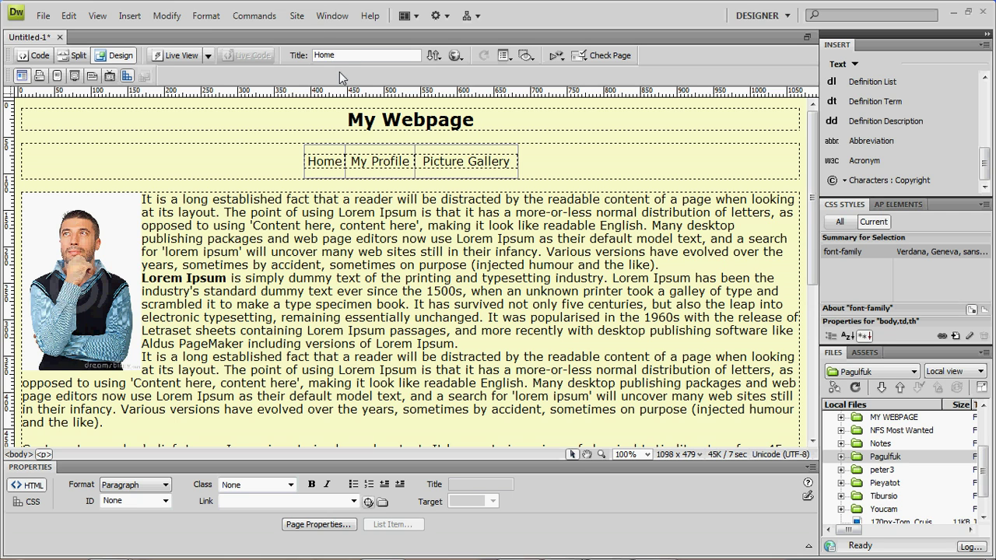
# - Save the page in the Pagulfuk folder under the file name "Home"
pyautogui.click(43, 16)
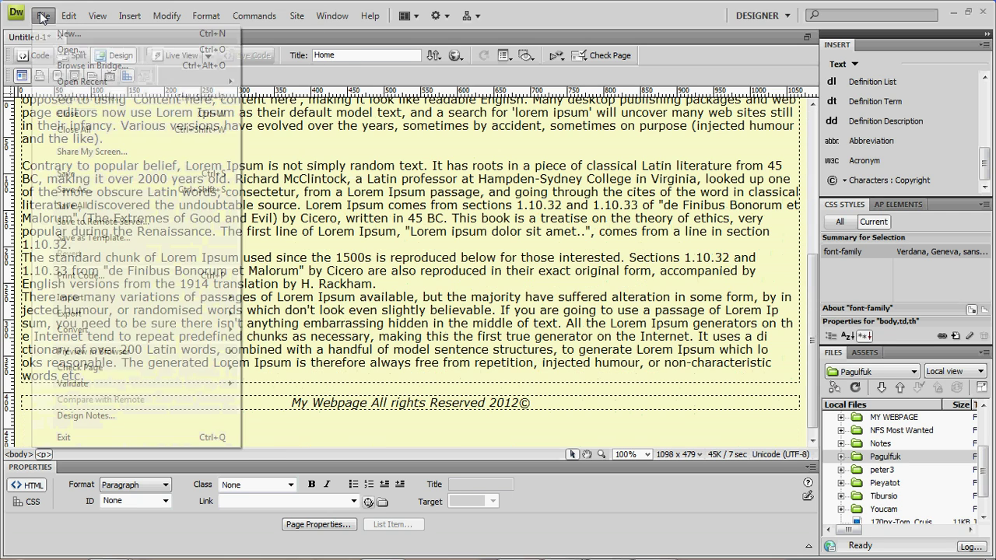
pyautogui.click(86, 189)
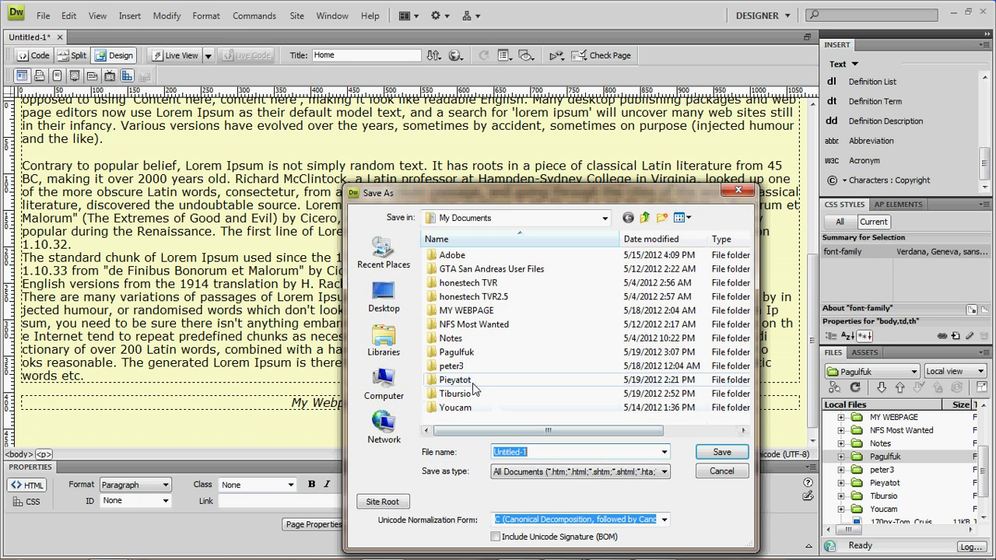
pyautogui.doubleClick(455, 351)
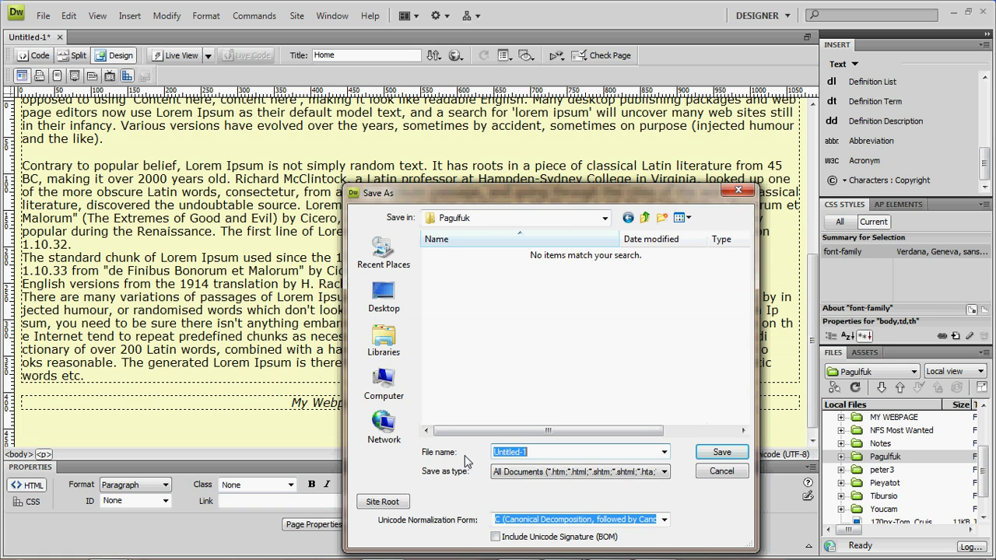
pyautogui.write('Home')
pyautogui.click(716, 453)
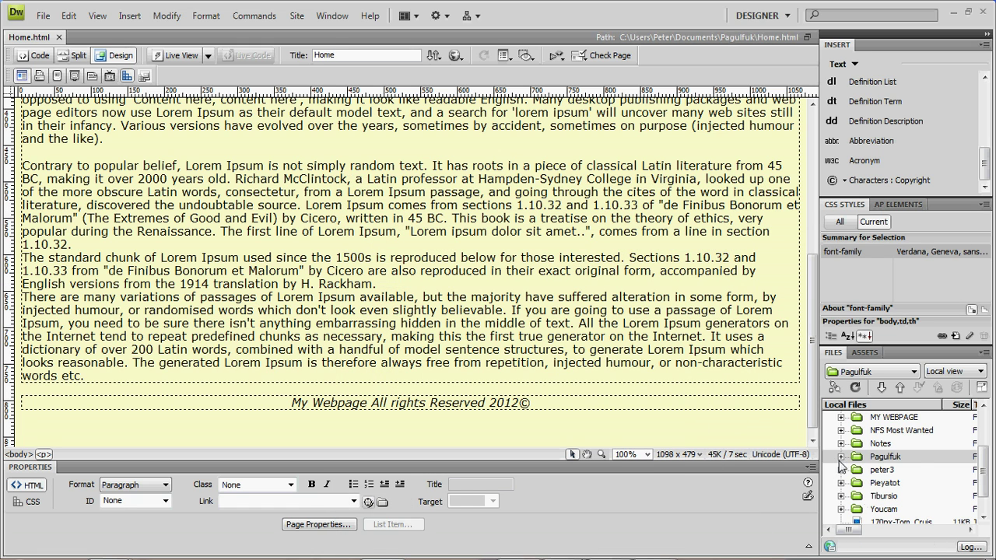
# - Refresh the site's file list and duplicate Home.html within the Pagulfuk folder
pyautogui.click(841, 457)
pyautogui.click(876, 483)
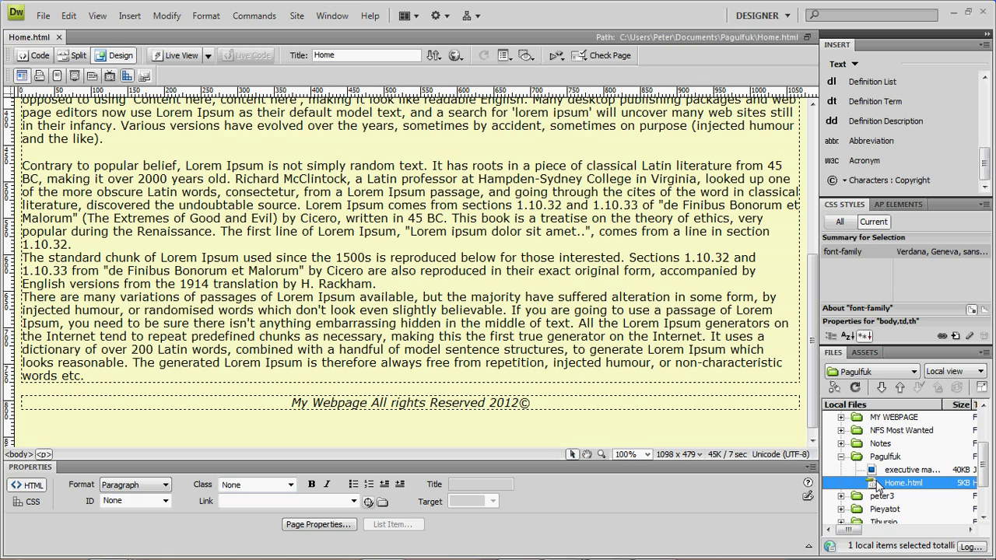
pyautogui.click(854, 388)
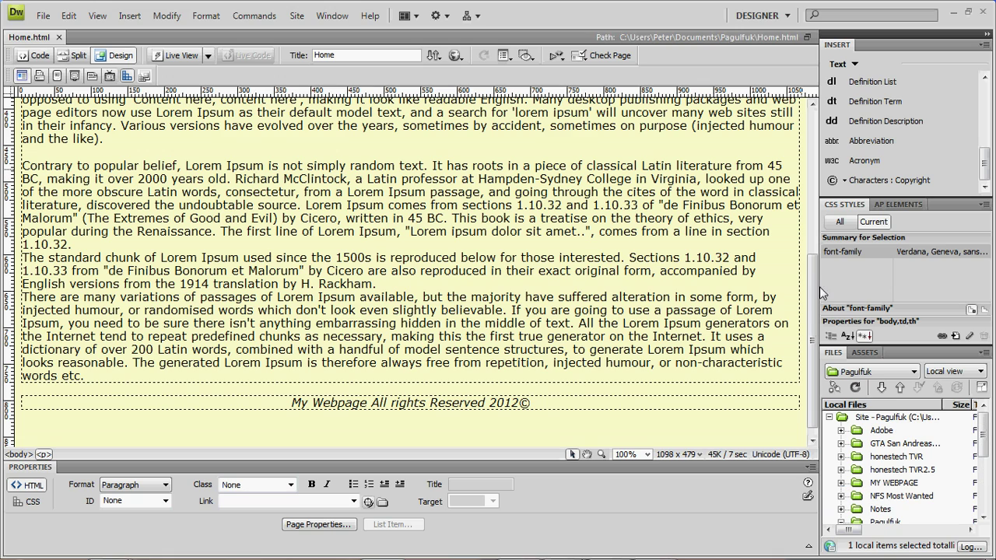
pyautogui.moveTo(815, 308); pyautogui.dragTo(818, 132)
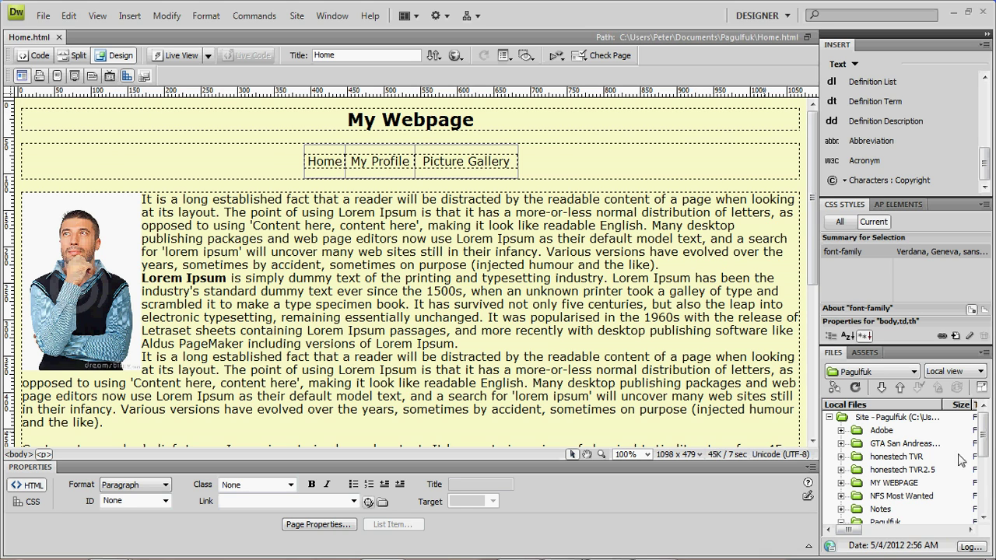
pyautogui.moveTo(986, 450); pyautogui.dragTo(989, 476)
pyautogui.click(912, 483)
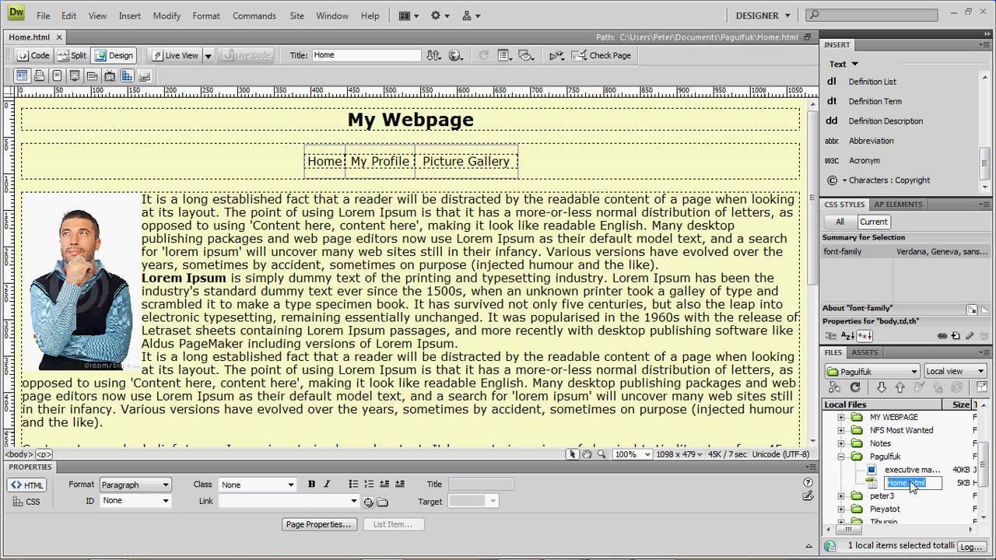
pyautogui.click(875, 489)
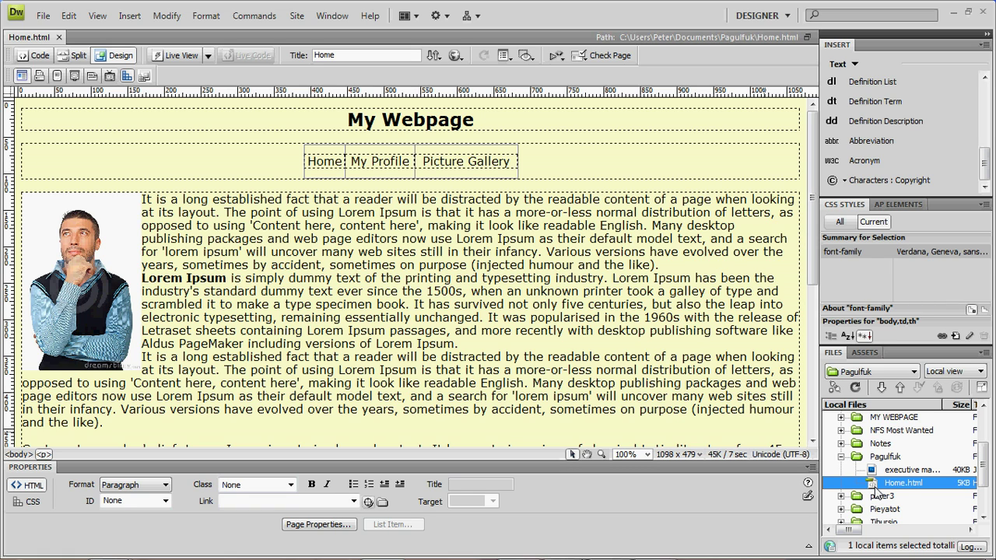
pyautogui.hotkey('ctrl', 'd')
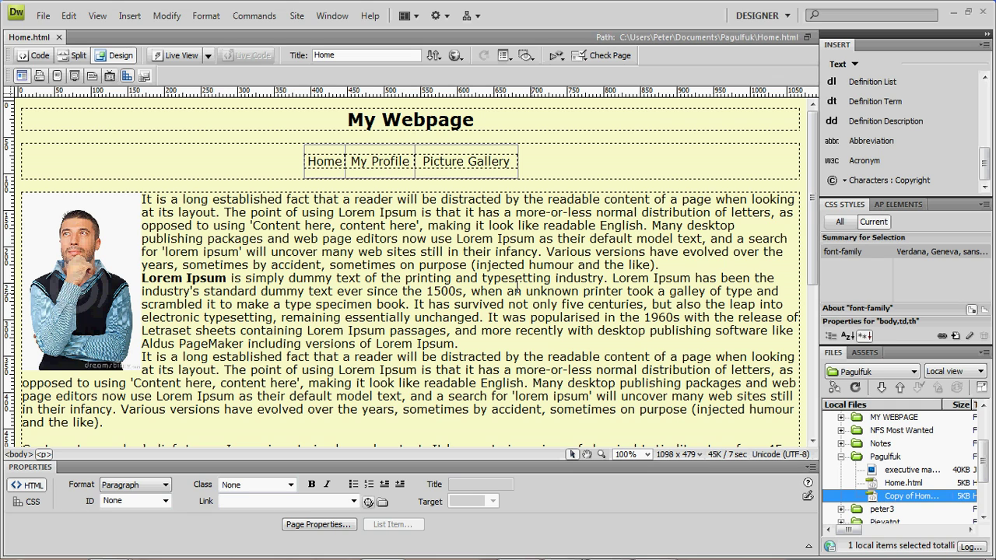
# - Open the copy of Home.html and delete the executive man image and all the lorem text from its content div
pyautogui.doubleClick(870, 502)
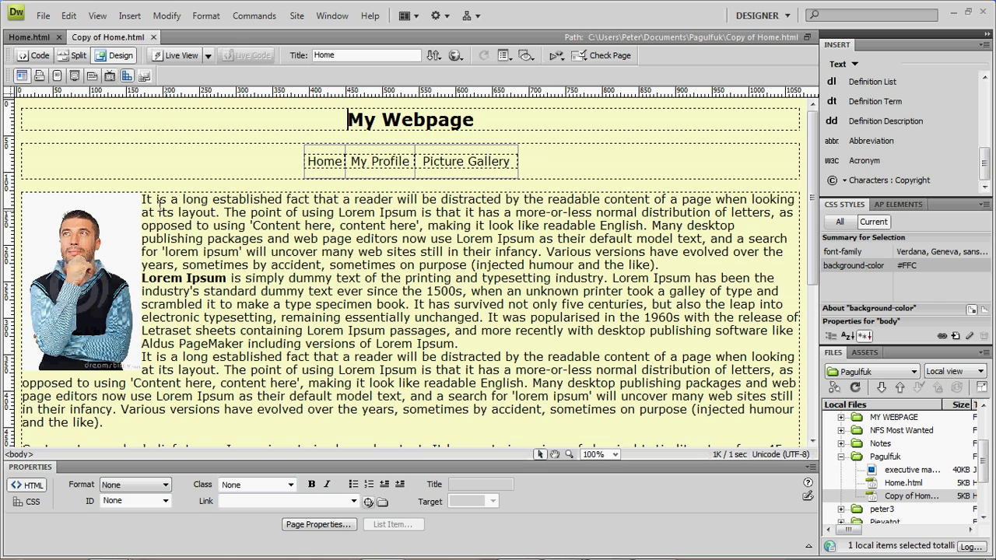
pyautogui.click(133, 211)
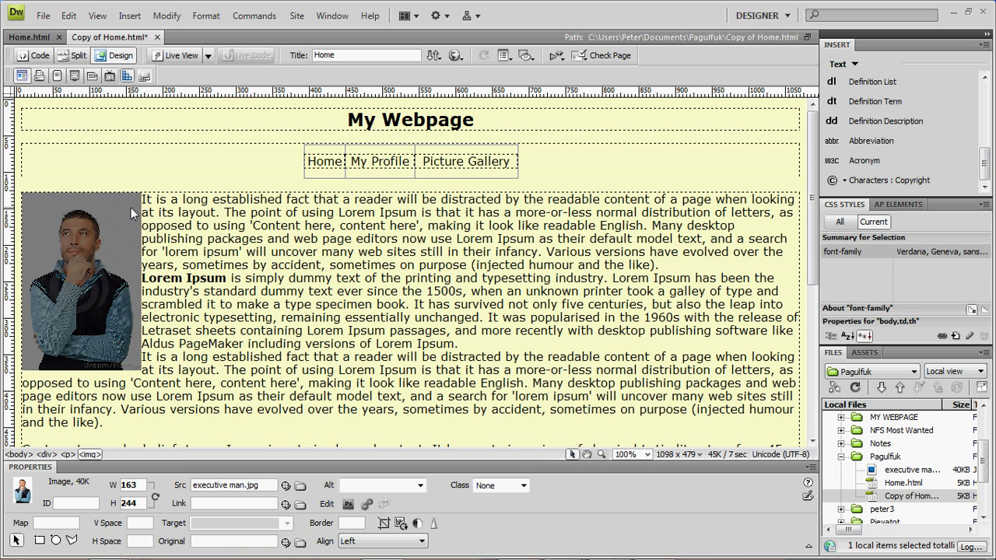
pyautogui.press('Delete')
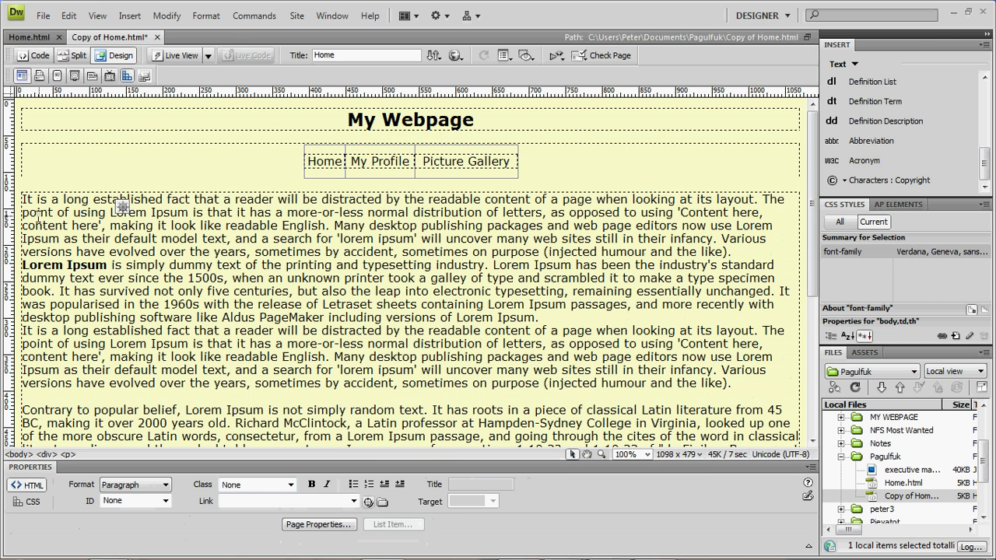
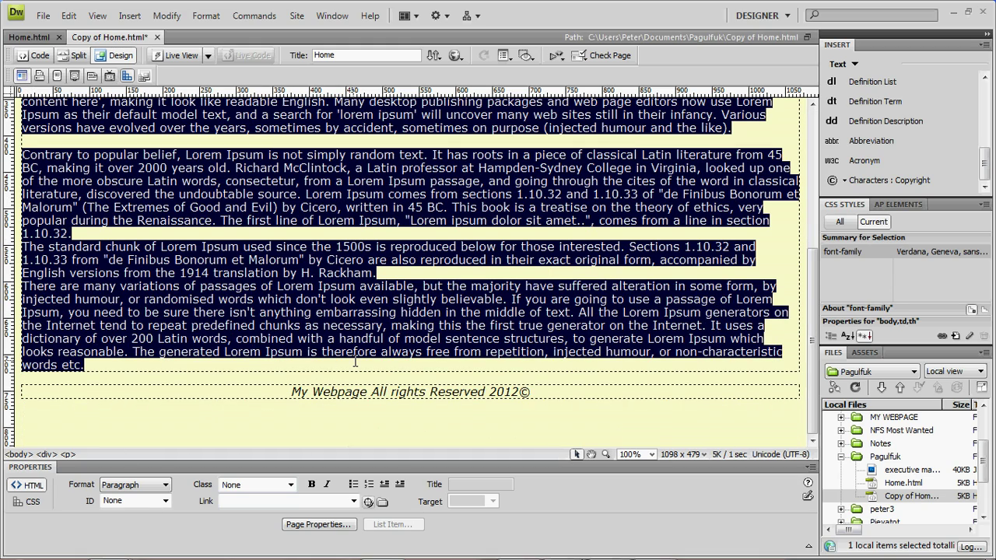
pyautogui.press('Delete')
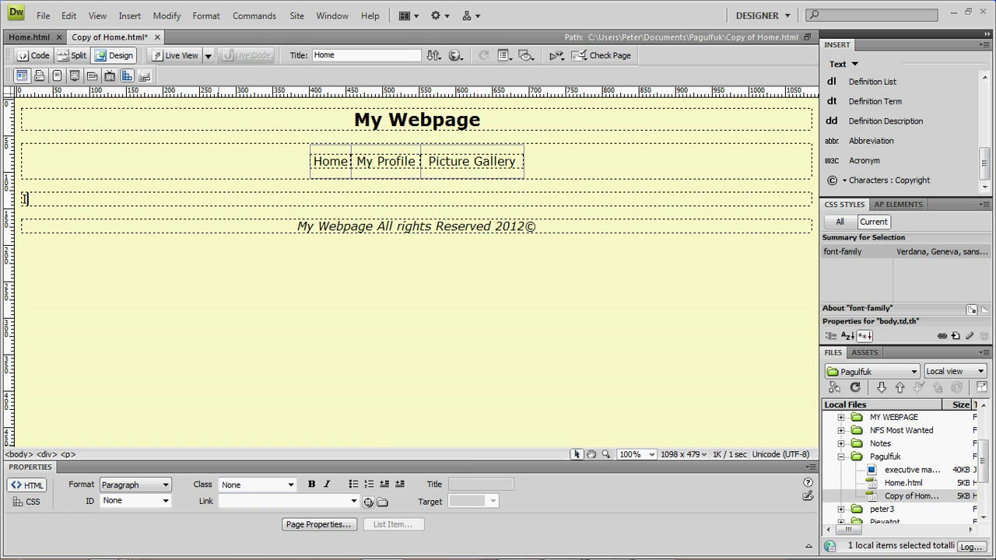
# - Open the My Profile Word document from Webpage elements, copy its entire contents and return to the copied page in Dreamweaver
pyautogui.moveTo(101, 554)
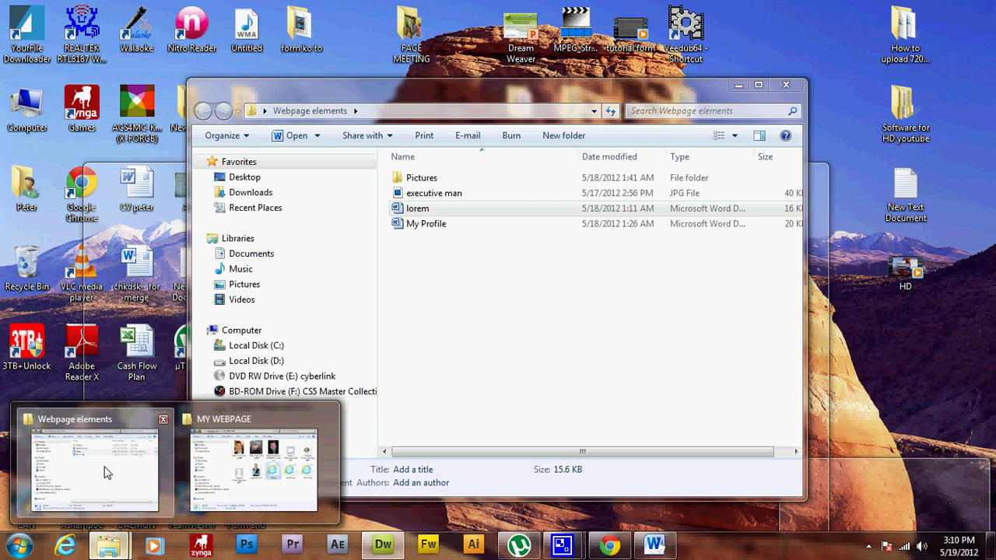
pyautogui.click(106, 472)
pyautogui.click(427, 215)
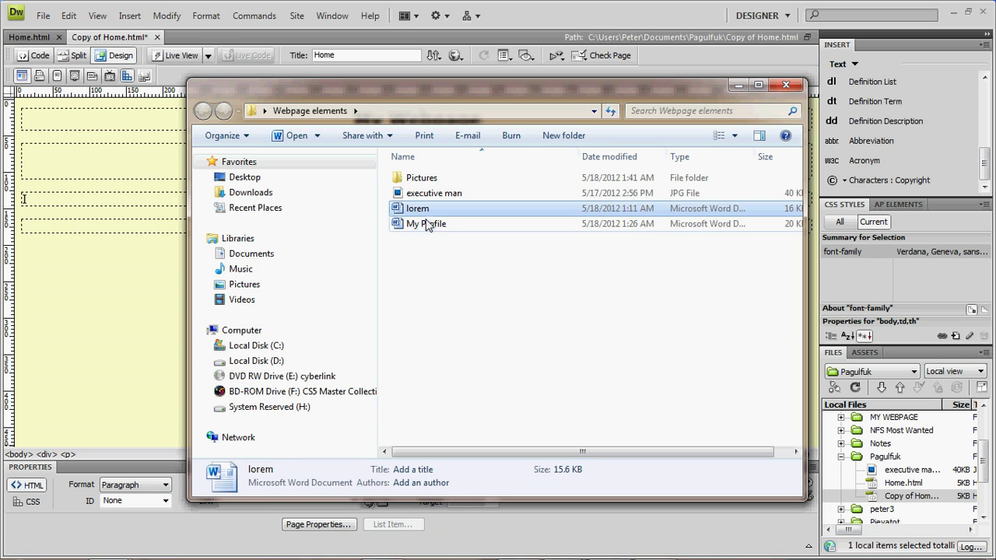
pyautogui.doubleClick(430, 224)
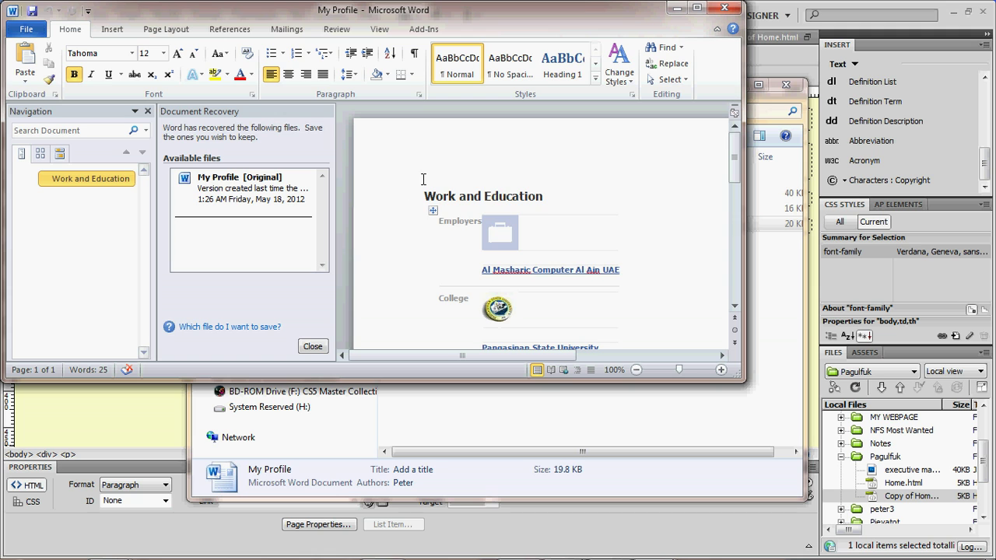
pyautogui.moveTo(424, 201); pyautogui.dragTo(537, 331)
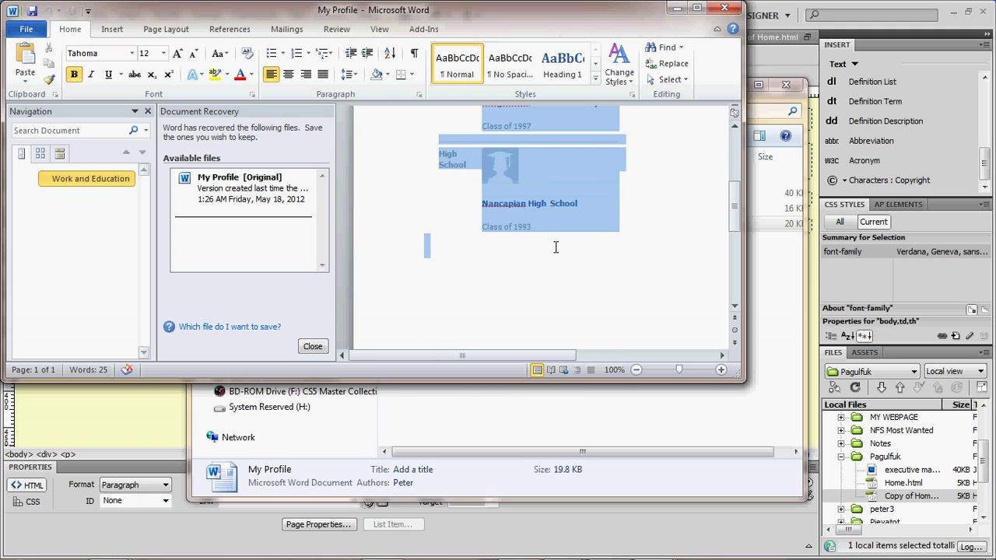
pyautogui.rightClick(530, 146)
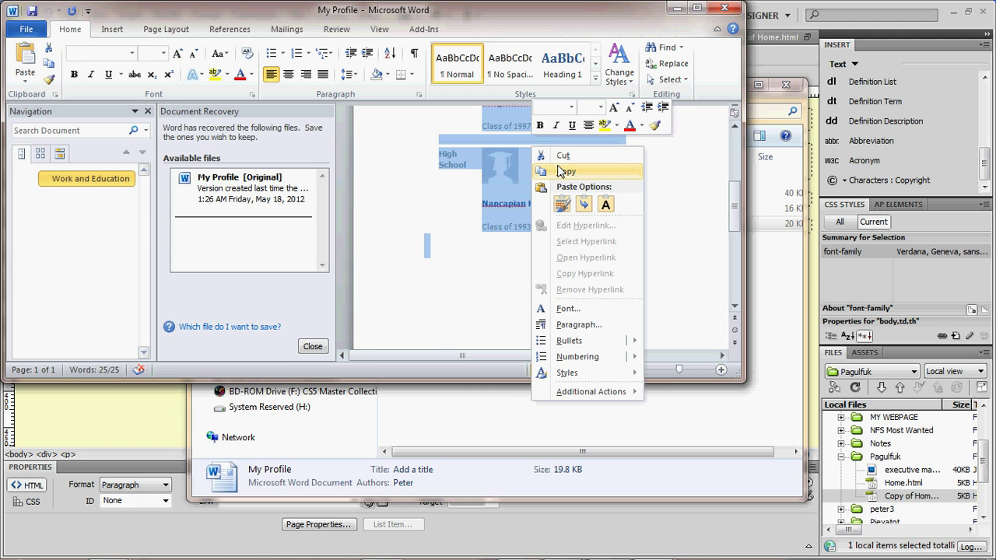
pyautogui.click(562, 173)
pyautogui.click(676, 8)
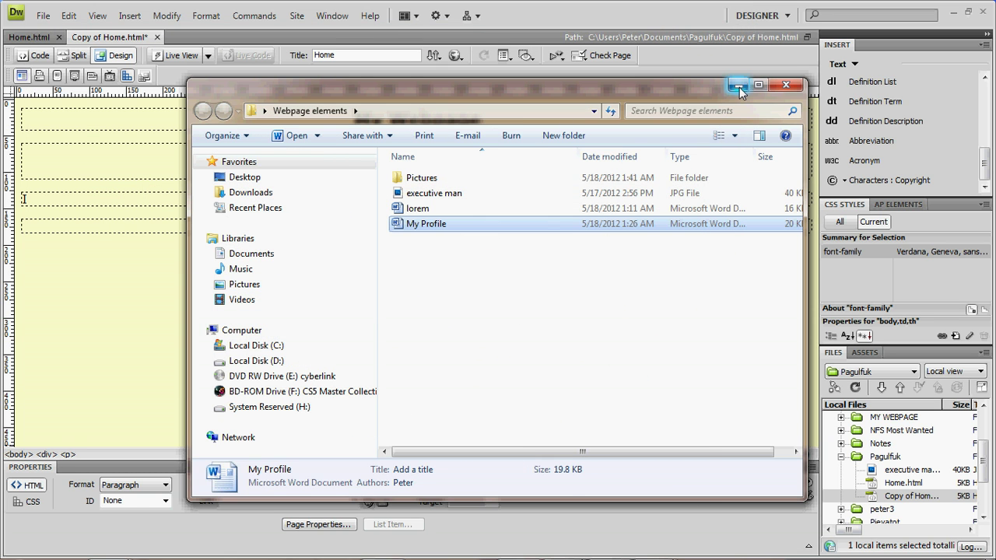
pyautogui.click(738, 85)
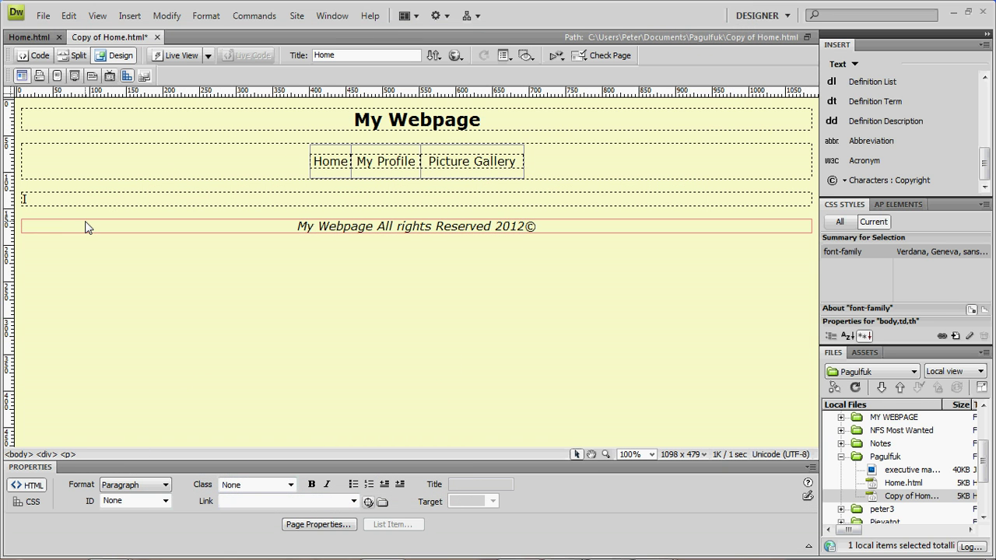
# - Paste the copied profile content into the empty content div of Copy of Home.html and center-align it
pyautogui.hotkey('ctrl', 'v')
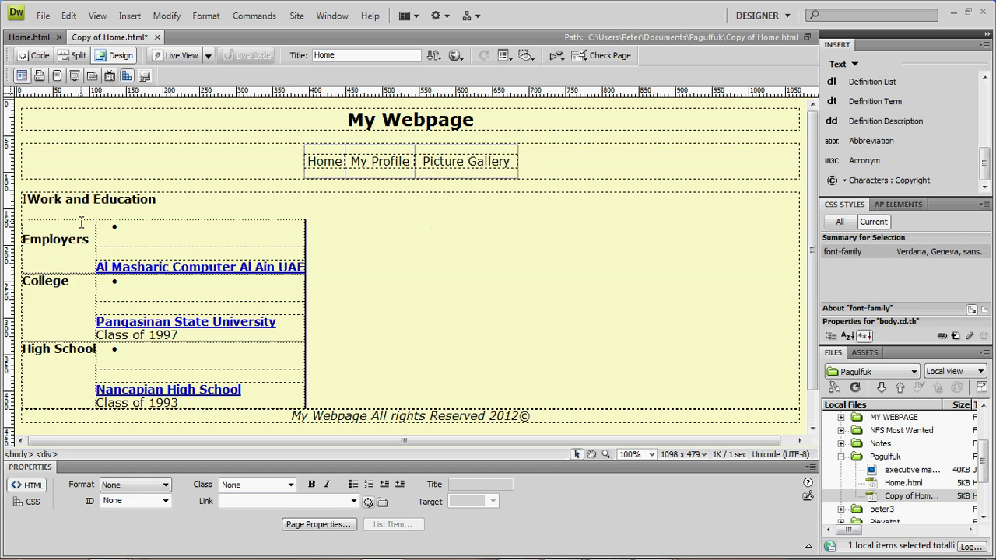
pyautogui.click(27, 200)
pyautogui.hotkey('ctrl', 'b')
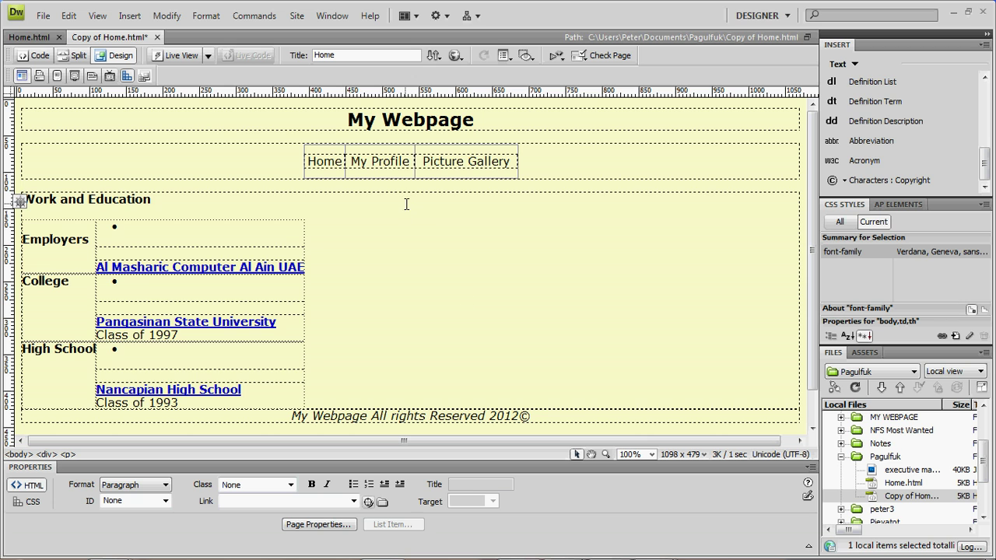
pyautogui.click(406, 200)
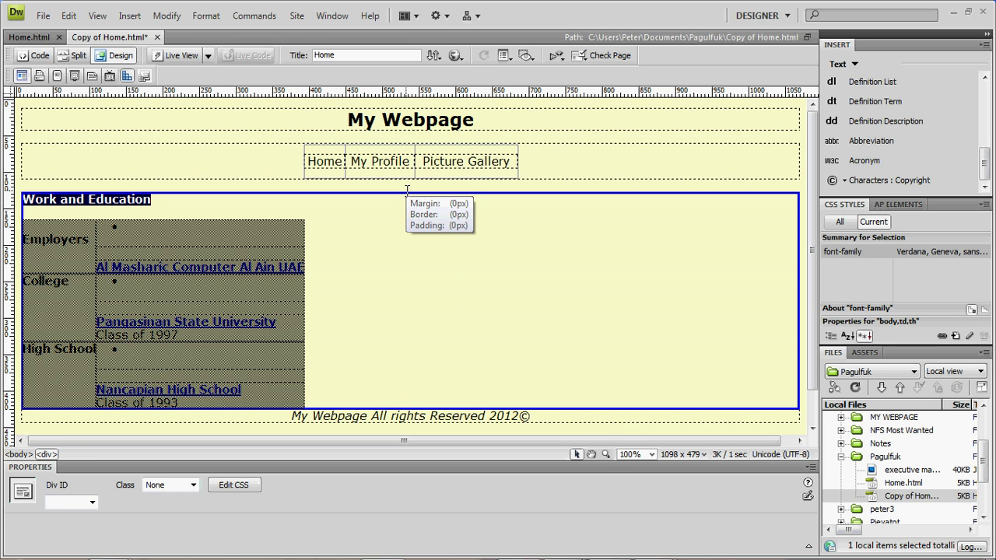
pyautogui.rightClick(404, 192)
pyautogui.click(402, 196)
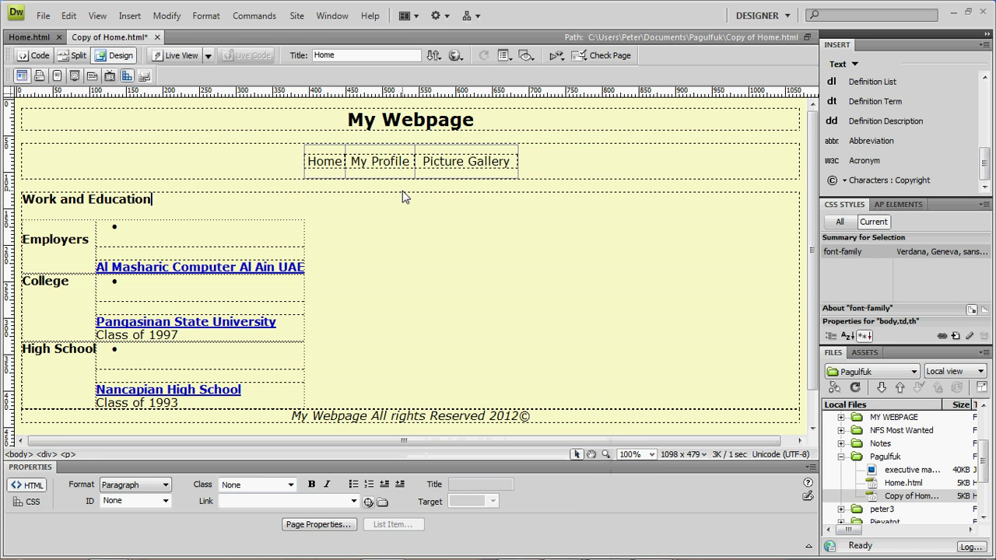
pyautogui.click(403, 199)
pyautogui.rightClick(402, 198)
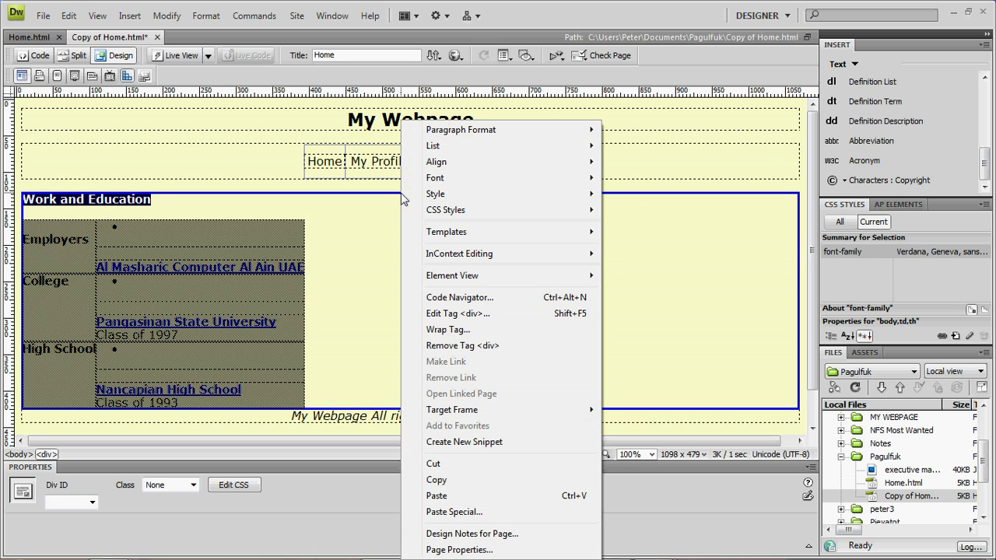
pyautogui.moveTo(474, 162)
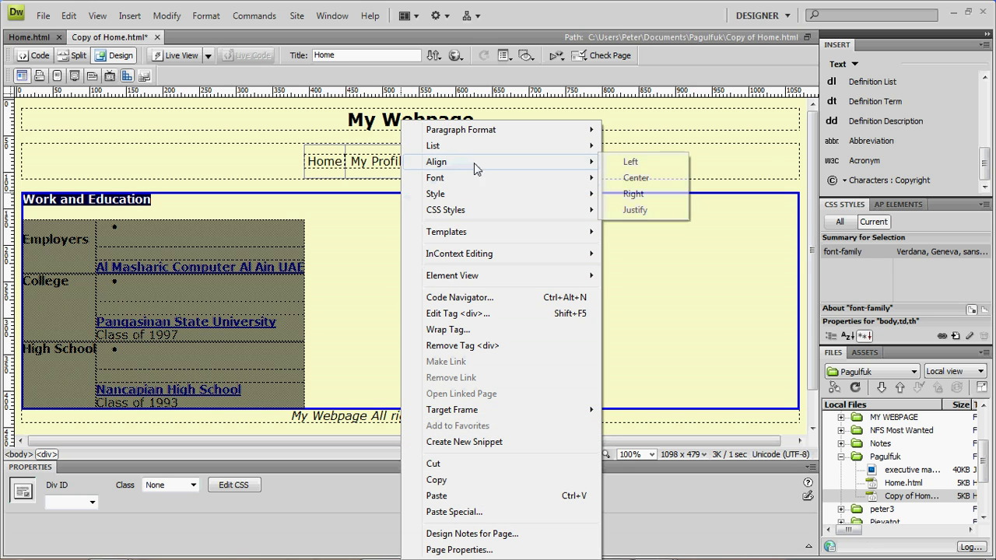
pyautogui.click(634, 179)
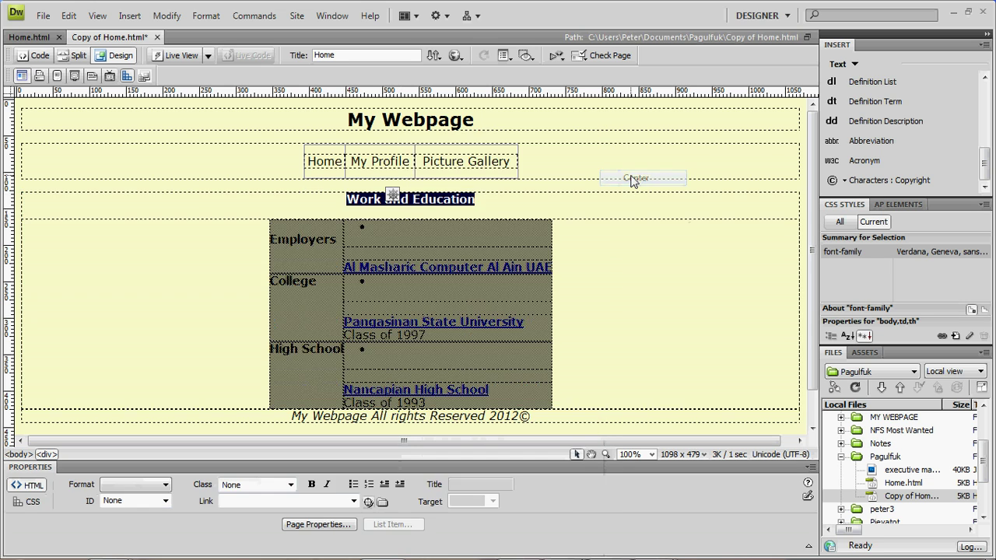
pyautogui.click(222, 263)
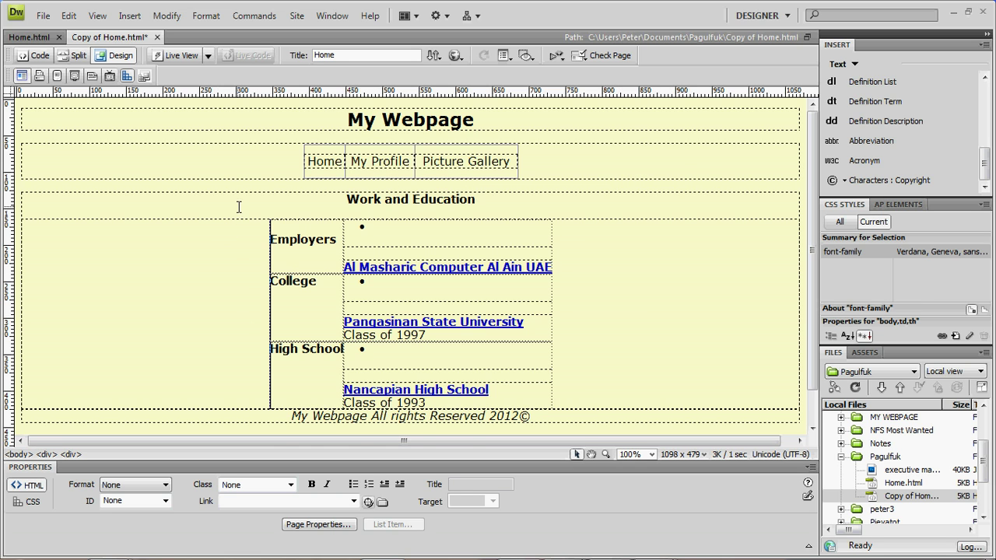
# - Add two blank paragraphs below the work and education table, above the footer
pyautogui.scroll(-1, 239, 204)
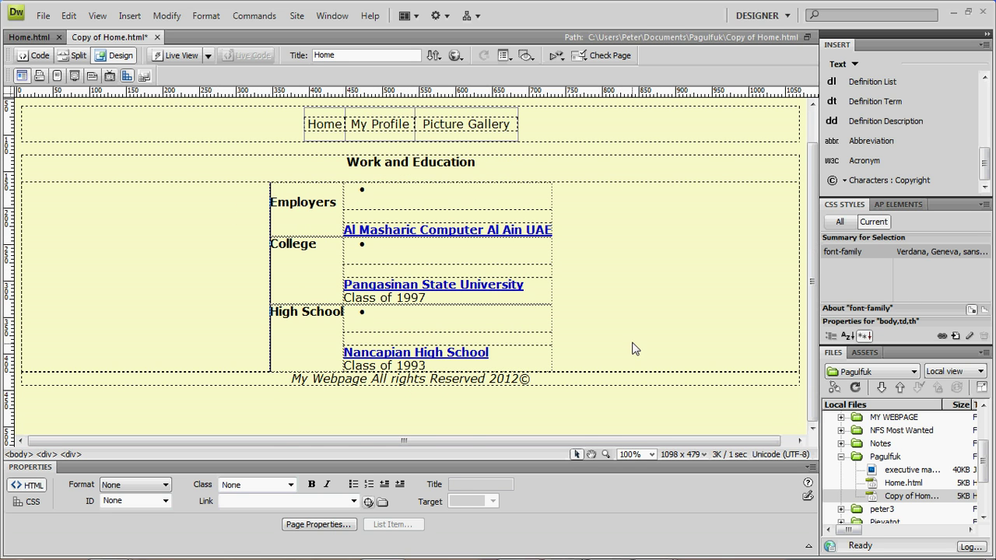
pyautogui.click(605, 348)
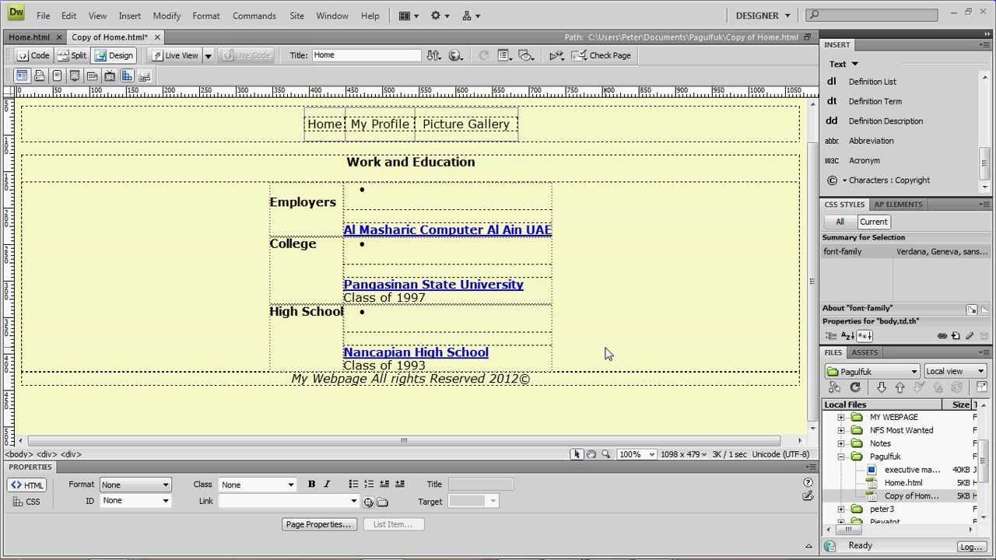
pyautogui.press('Return')
pyautogui.press('Return')
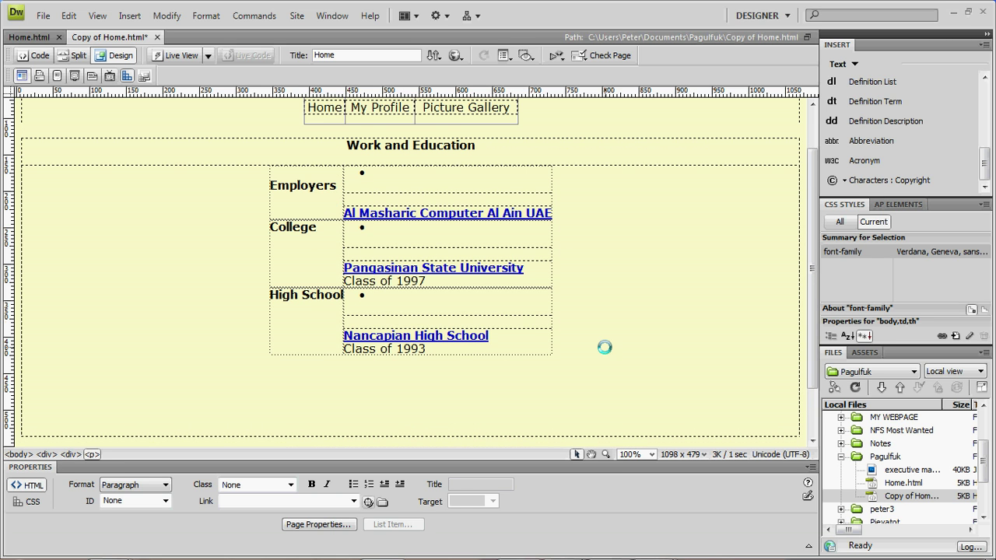
pyautogui.scroll(-1, 622, 382)
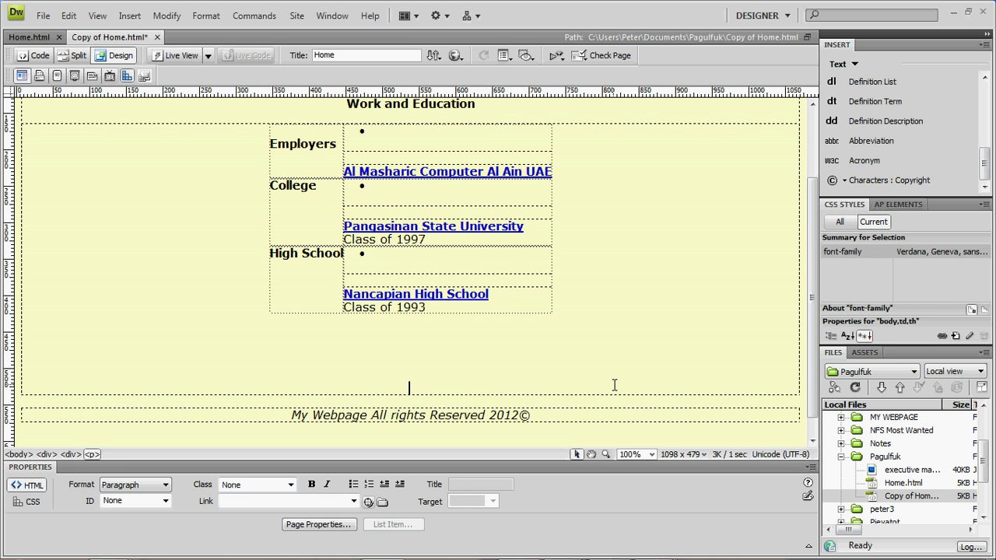
pyautogui.scroll(2, 614, 385)
pyautogui.scroll(-2, 614, 384)
pyautogui.scroll(2, 614, 385)
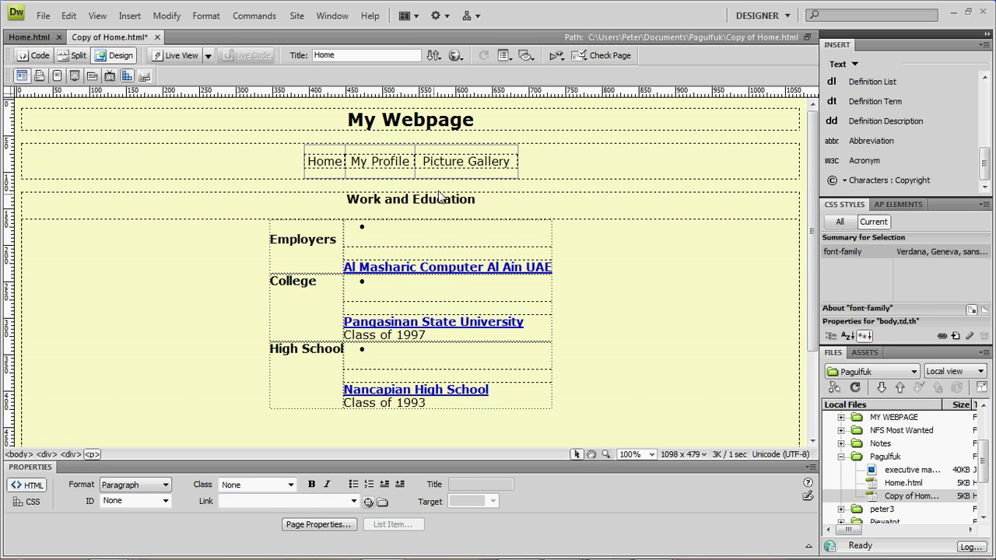
# - Set the page title to "My Profile" and save the page as a new file named "My Profile" in the Pagulfuk folder
pyautogui.doubleClick(336, 54)
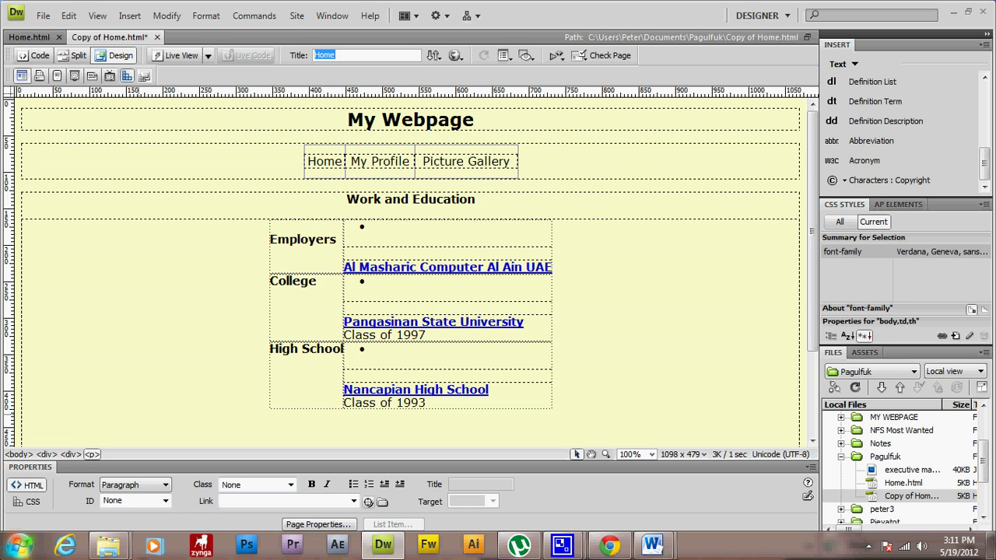
pyautogui.write('My Profil')
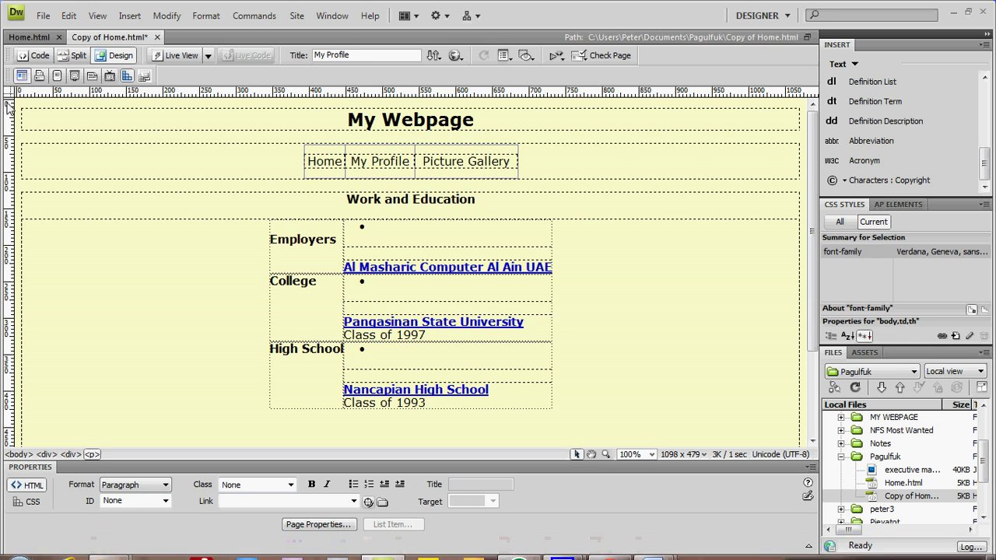
pyautogui.click(41, 16)
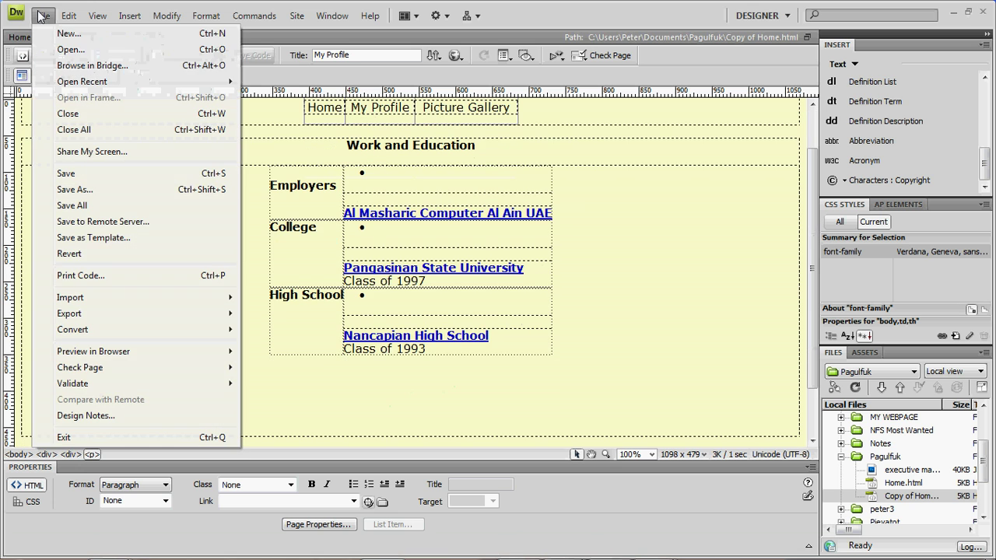
pyautogui.click(73, 189)
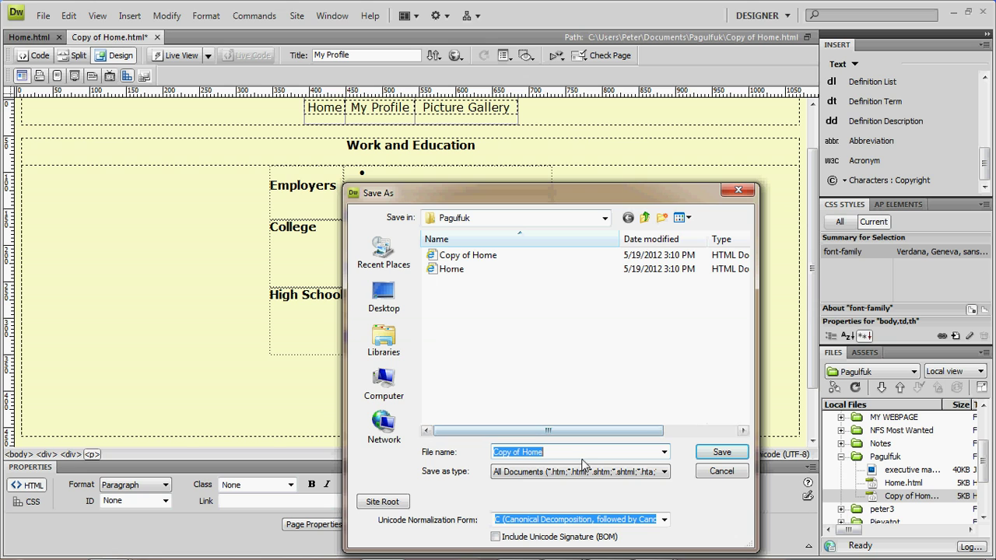
pyautogui.write('My Profile')
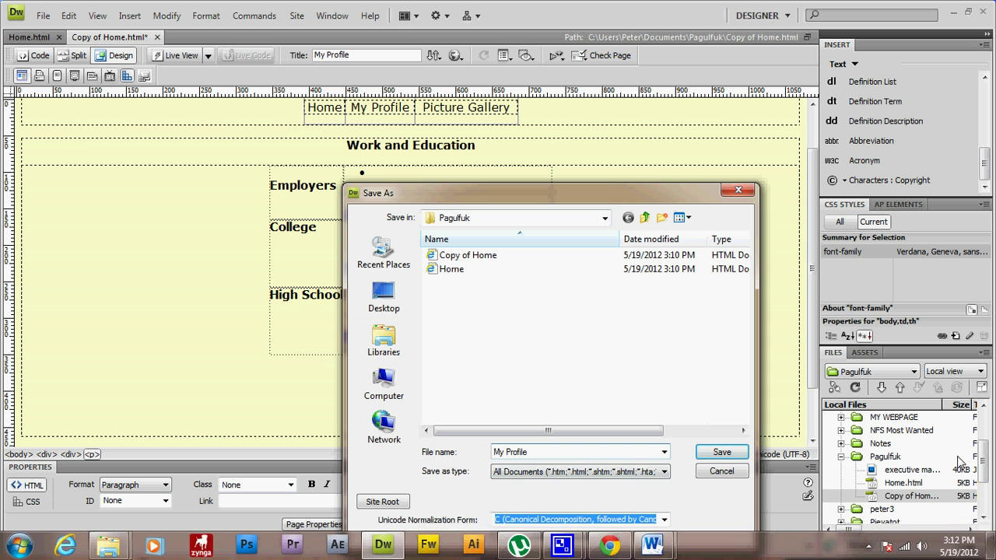
pyautogui.click(734, 457)
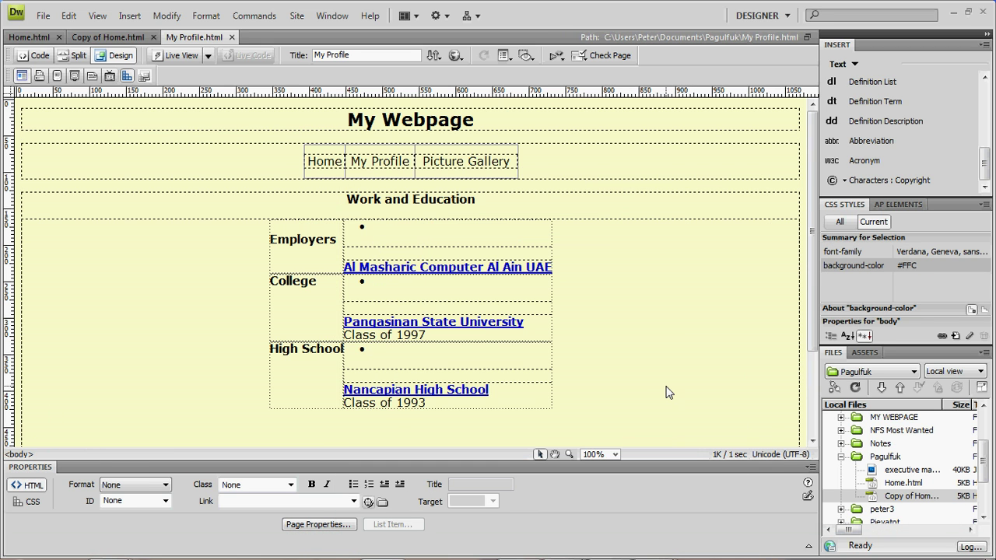
pyautogui.scroll(-3, 667, 268)
pyautogui.scroll(3, 667, 268)
pyautogui.scroll(-1, 666, 270)
pyautogui.scroll(-2, 666, 269)
pyautogui.scroll(3, 667, 269)
pyautogui.scroll(-3, 669, 269)
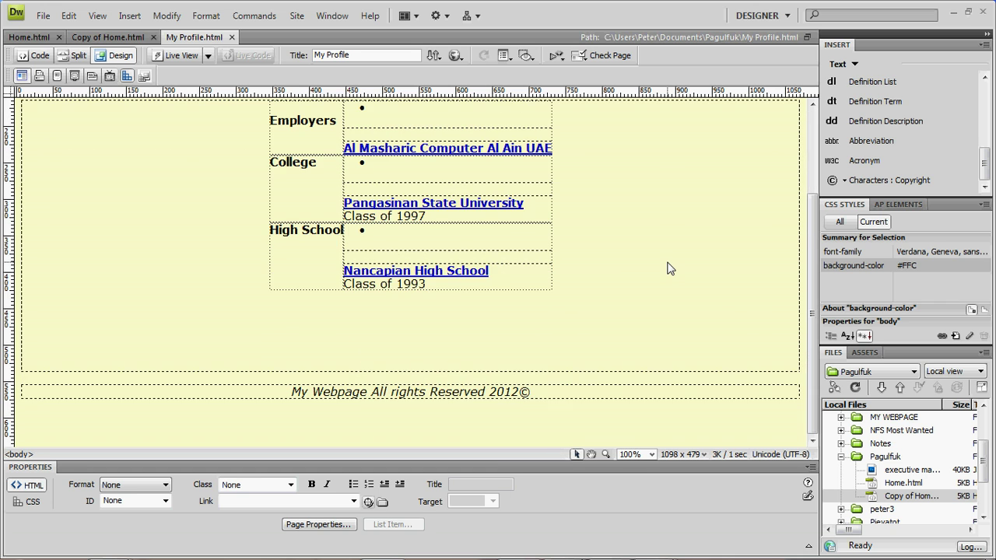
pyautogui.scroll(3, 667, 268)
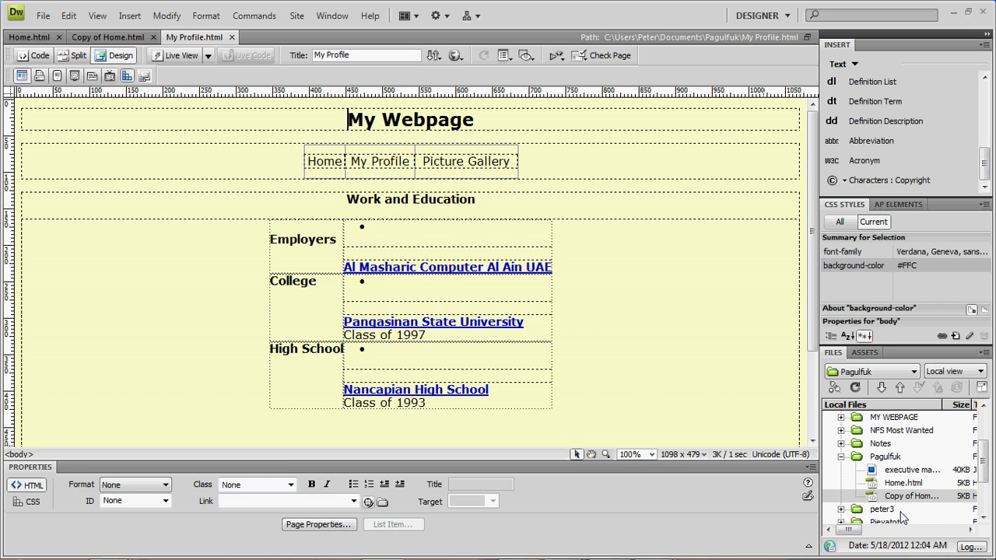
# - Return to Copy of Home.html and delete the lorem text and the executive man image from its content div
pyautogui.click(111, 38)
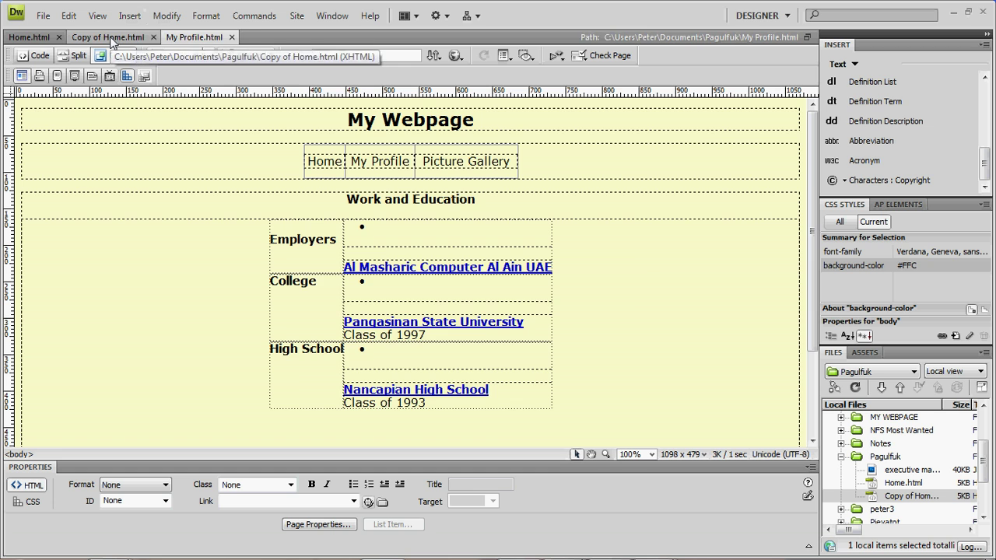
pyautogui.click(111, 224)
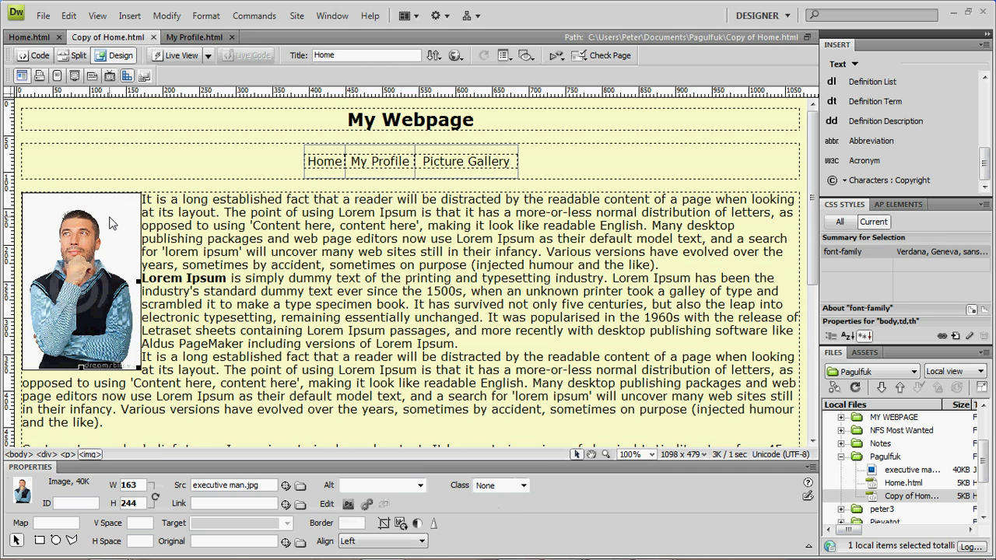
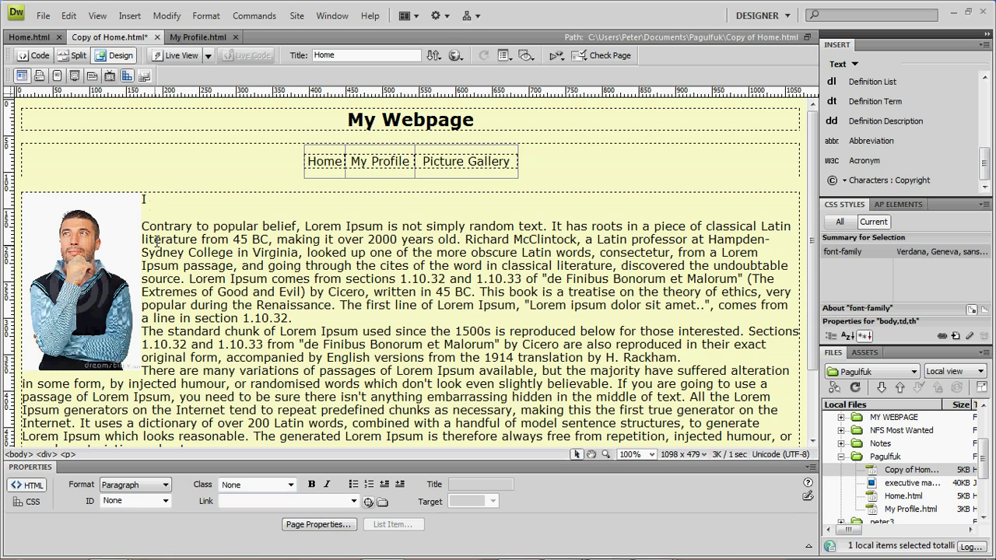
pyautogui.moveTo(142, 224); pyautogui.dragTo(280, 365)
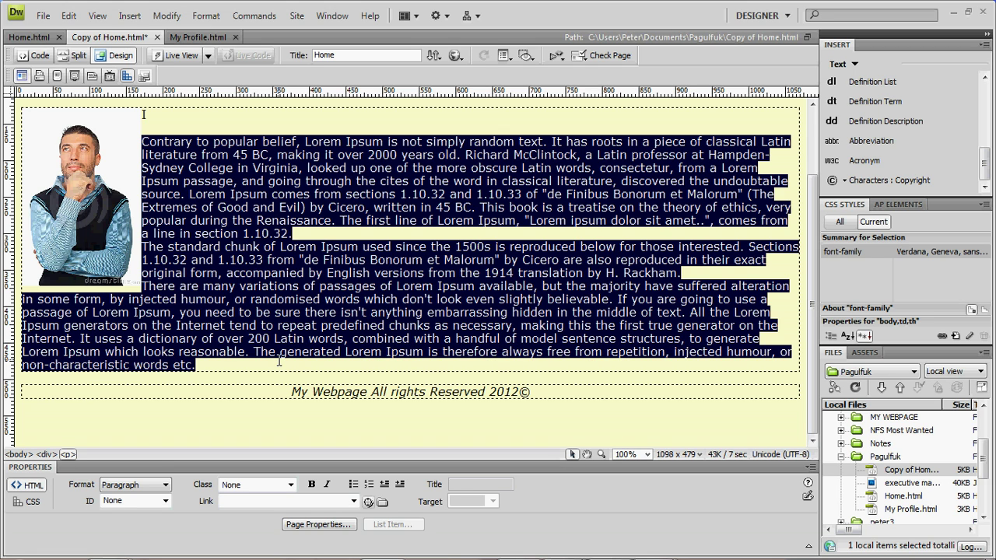
pyautogui.press('Delete')
pyautogui.click(110, 242)
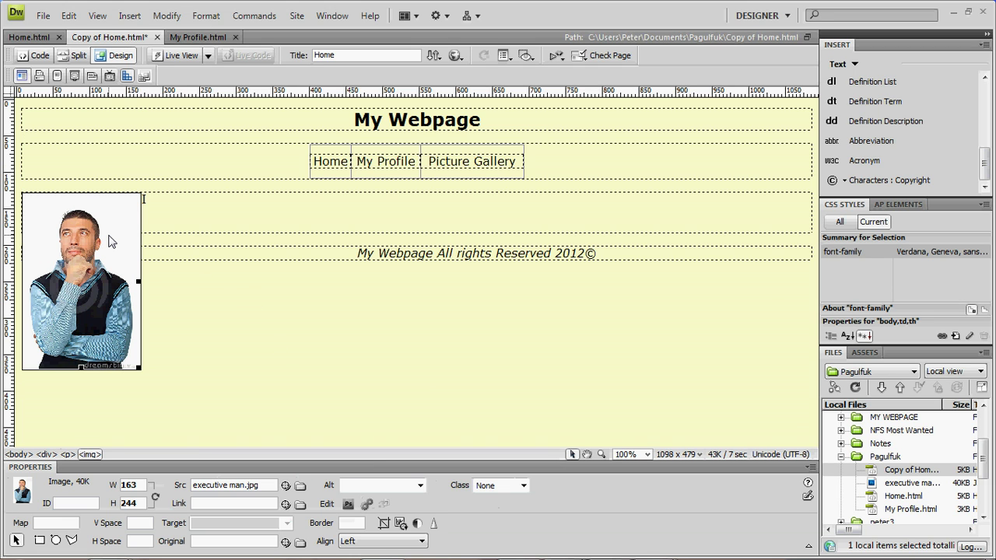
pyautogui.press('Delete')
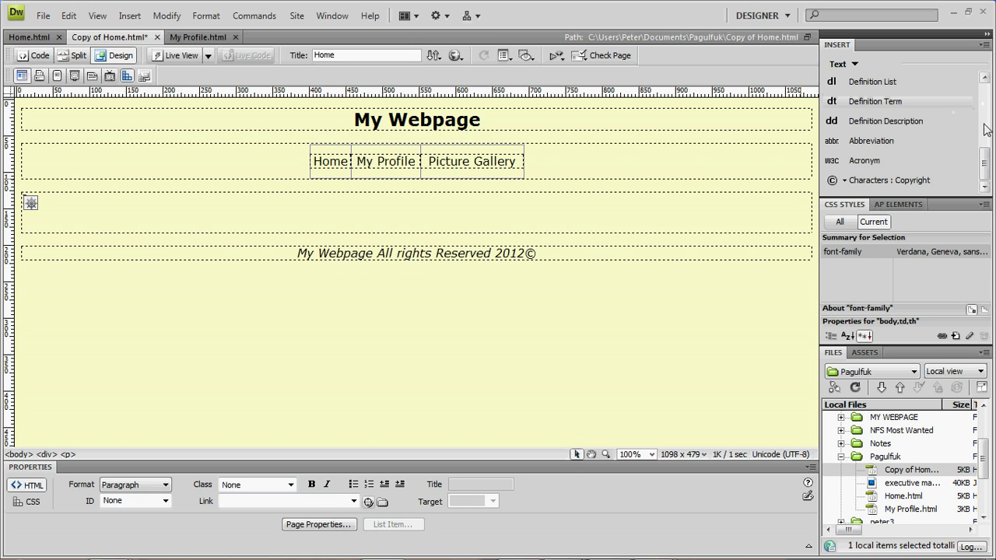
# - Insert a table with 1 row, 3 columns, a width of 200 pixels and a 1-pixel border in the content div
pyautogui.click(859, 67)
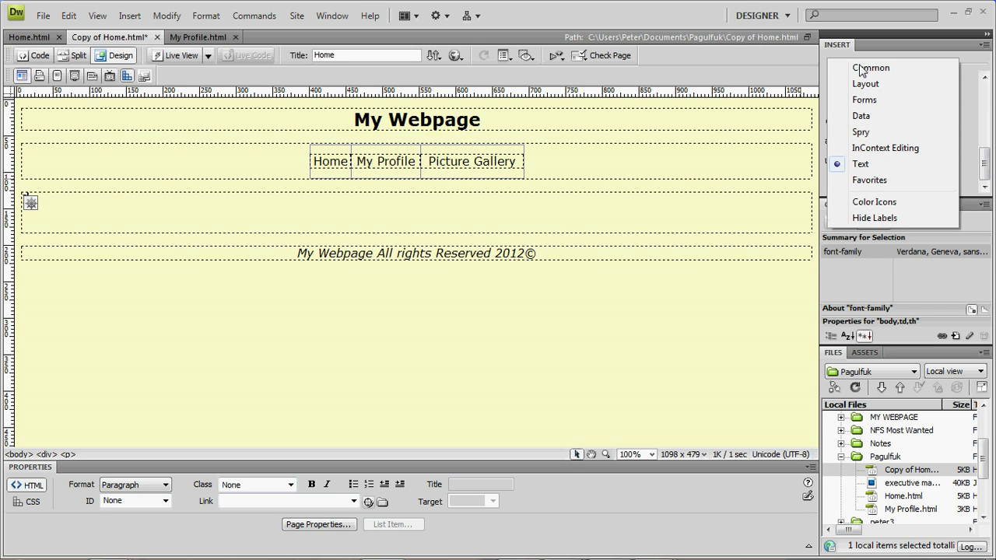
pyautogui.click(862, 68)
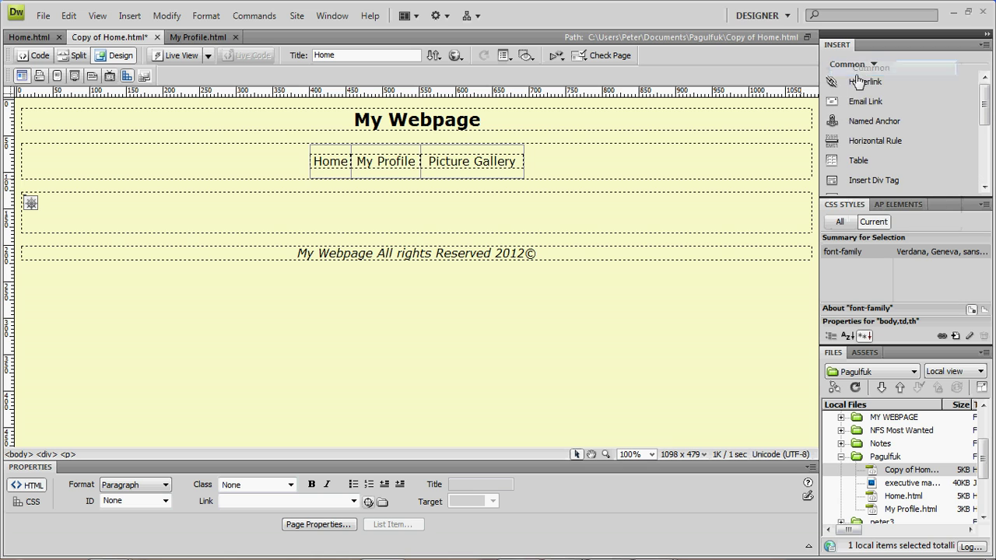
pyautogui.click(854, 160)
pyautogui.moveTo(494, 146); pyautogui.dragTo(410, 102)
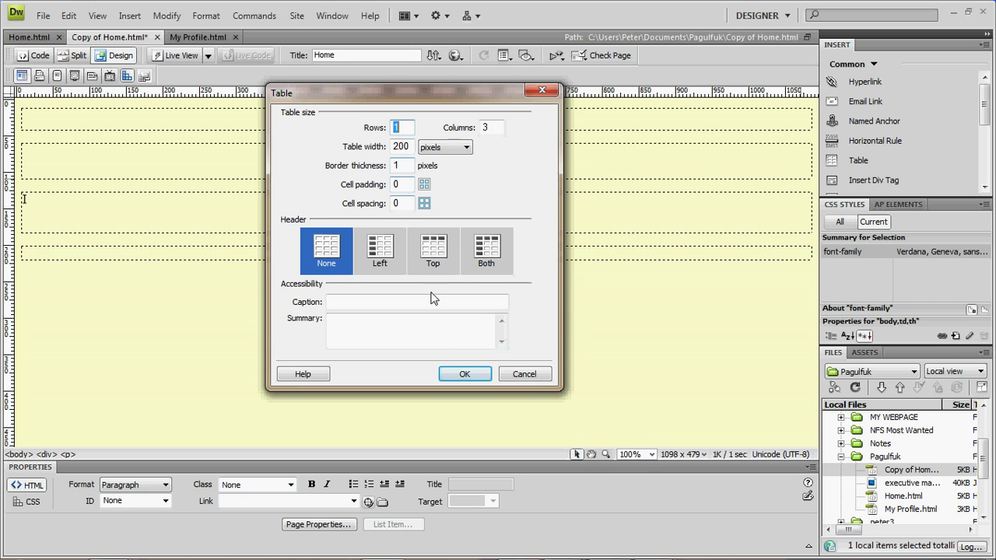
pyautogui.click(459, 373)
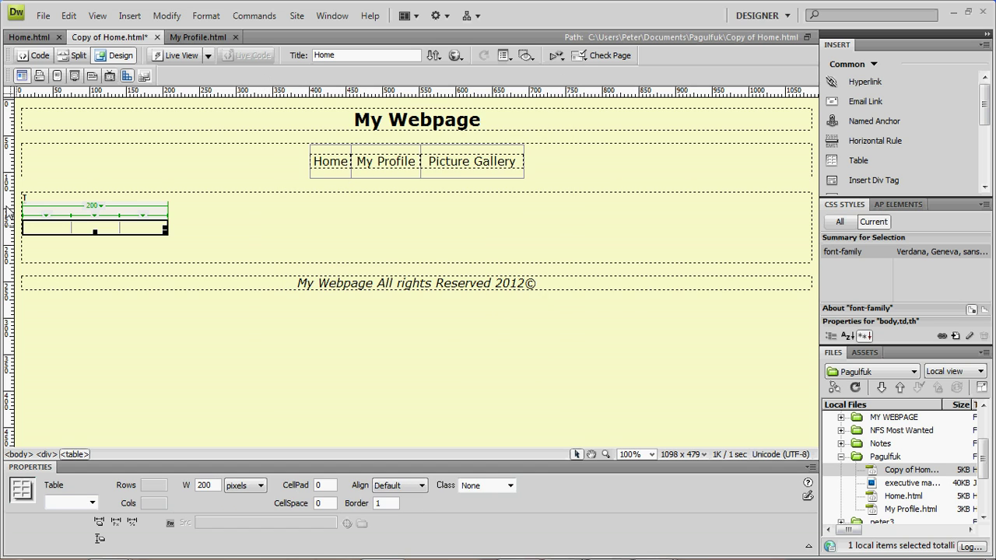
# - Choose 170px-Tom_cruise_1989 from the Pictures folder as the image for the first cell of the content table
pyautogui.click(48, 199)
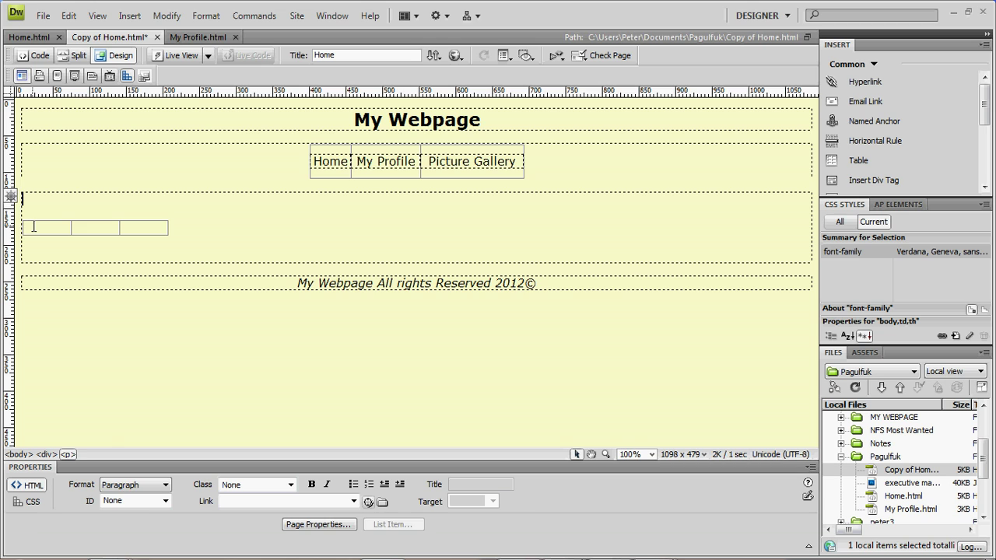
pyautogui.click(33, 226)
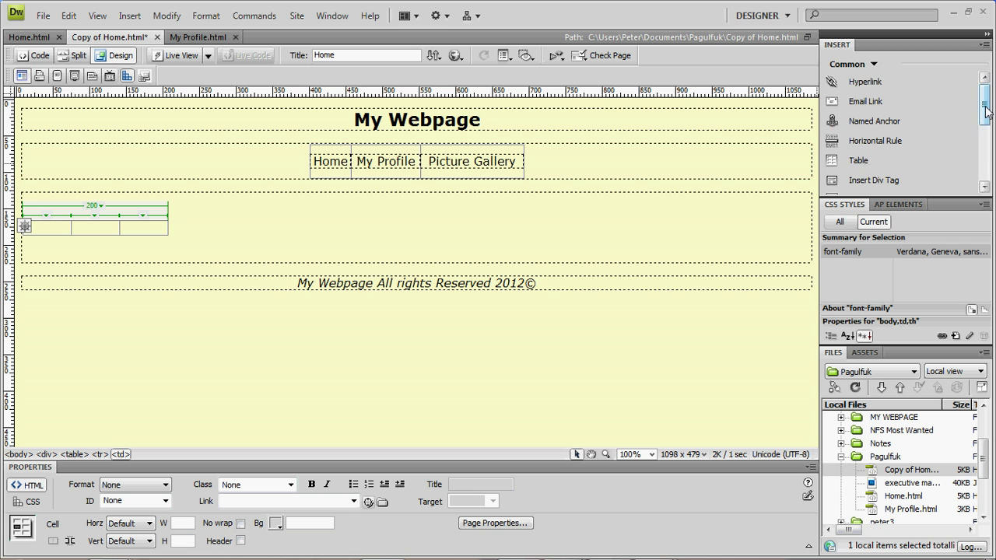
pyautogui.moveTo(986, 111); pyautogui.dragTo(986, 134)
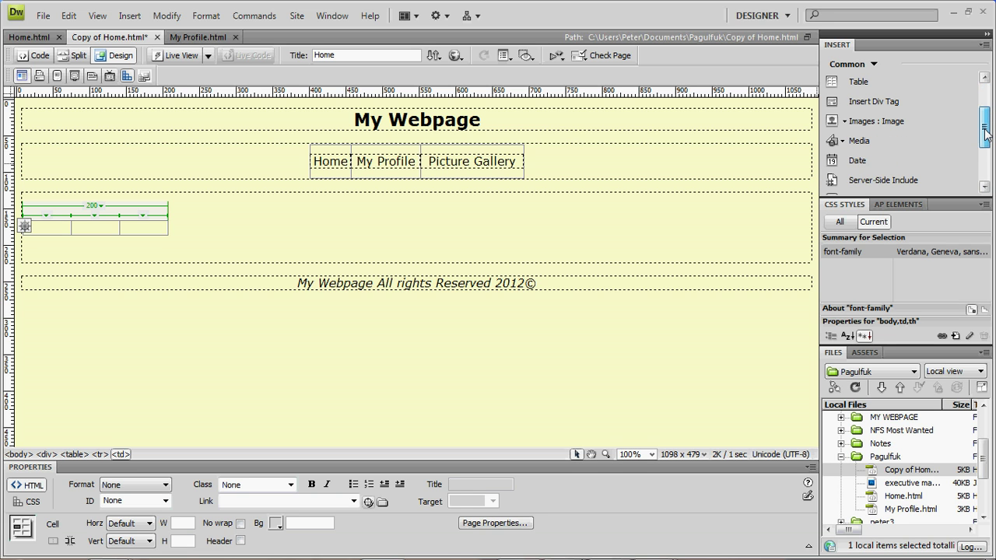
pyautogui.click(887, 123)
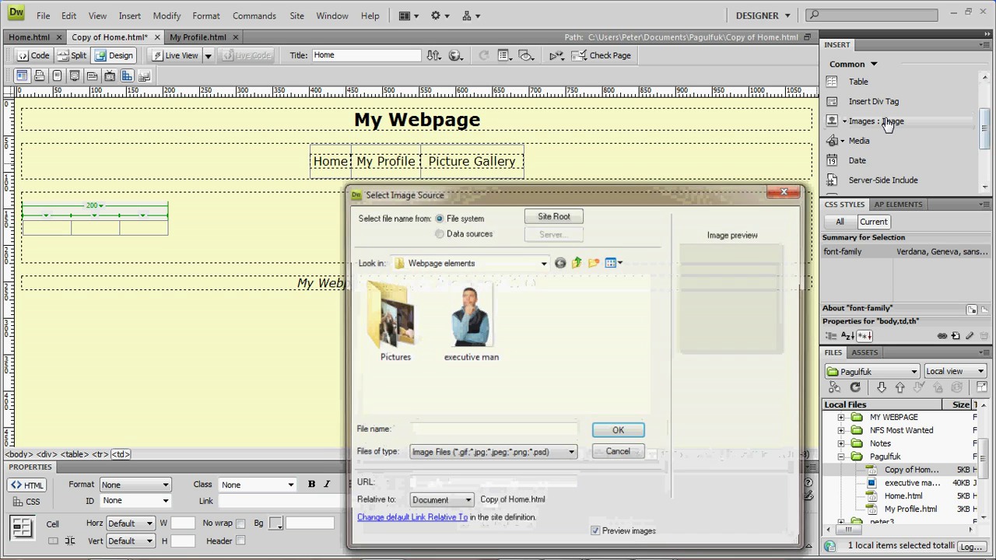
pyautogui.moveTo(606, 194); pyautogui.dragTo(502, 70)
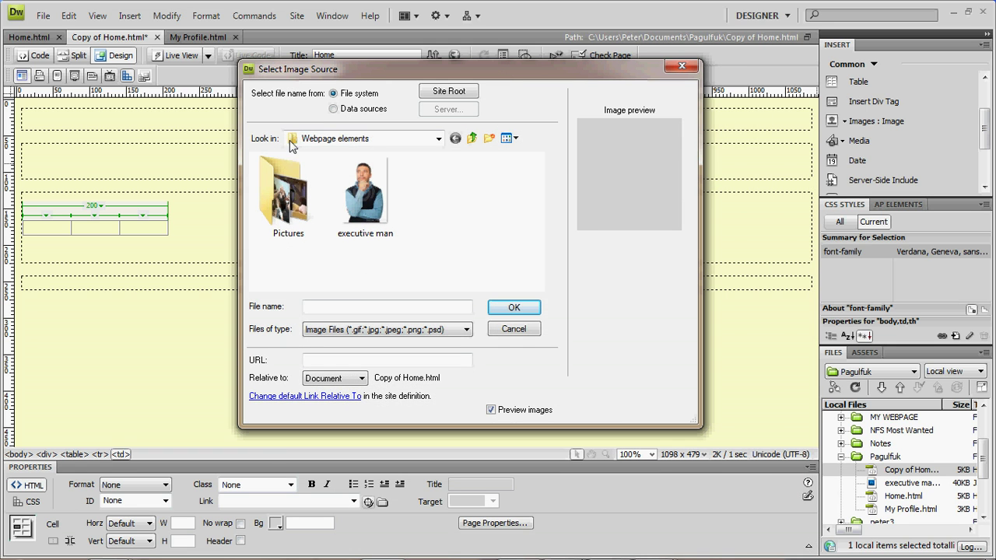
pyautogui.doubleClick(284, 215)
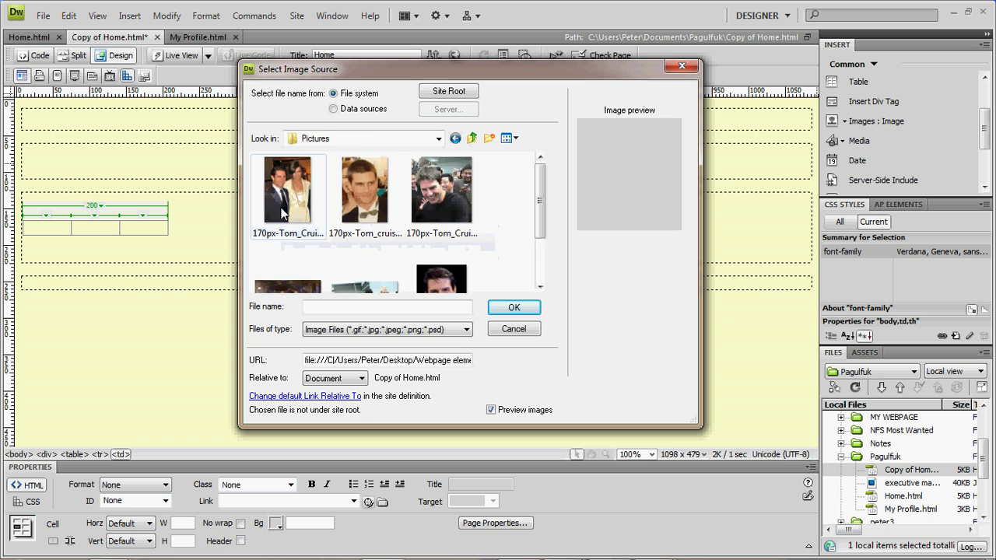
pyautogui.click(380, 196)
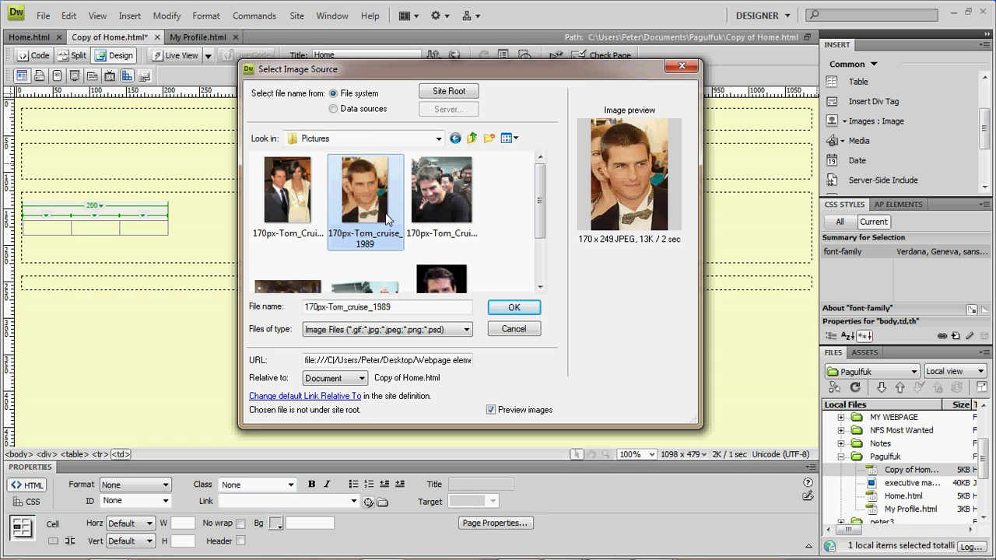
pyautogui.click(512, 309)
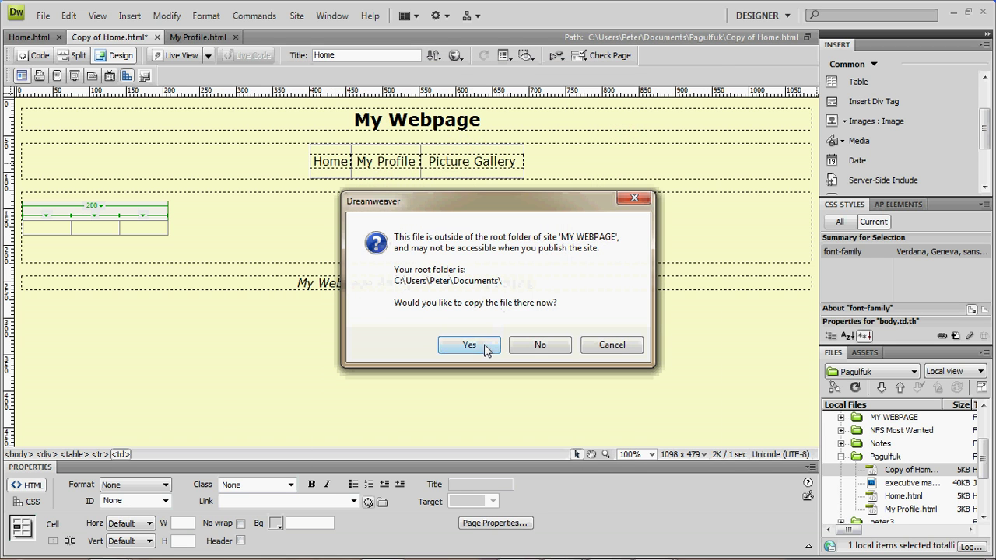
# - Copy the chosen image file into the Pagulfuk folder and place it in the first cell without alternate text
pyautogui.click(469, 345)
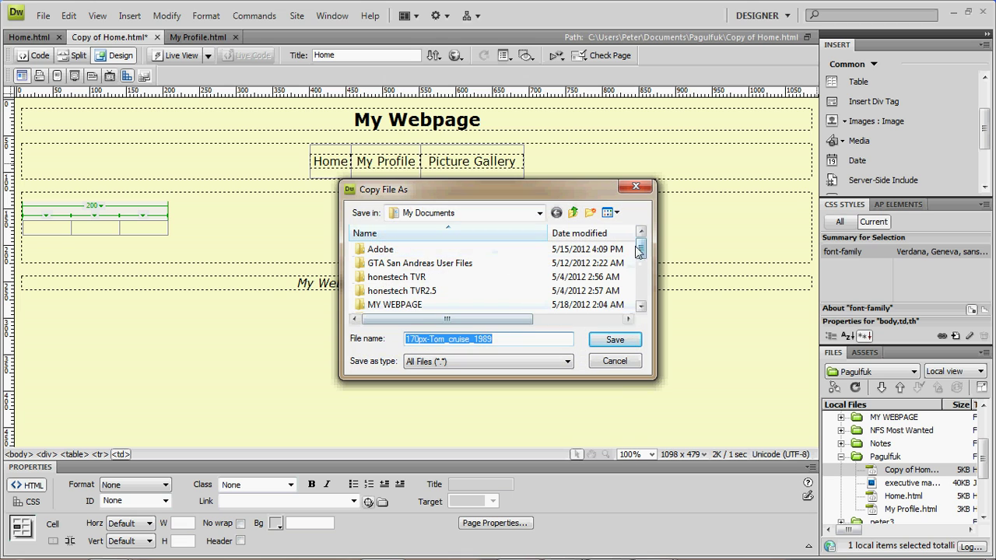
pyautogui.scroll(-2, 643, 247)
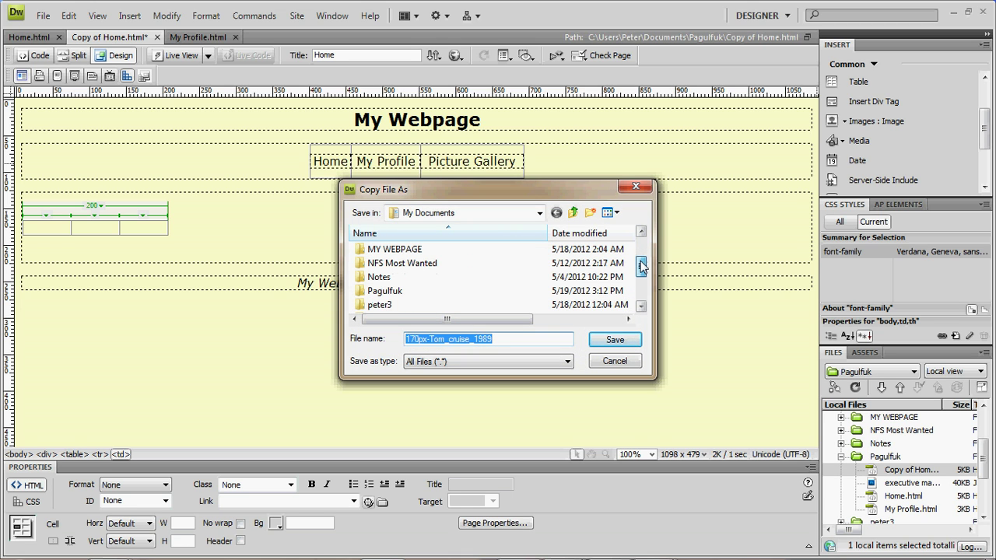
pyautogui.click(362, 291)
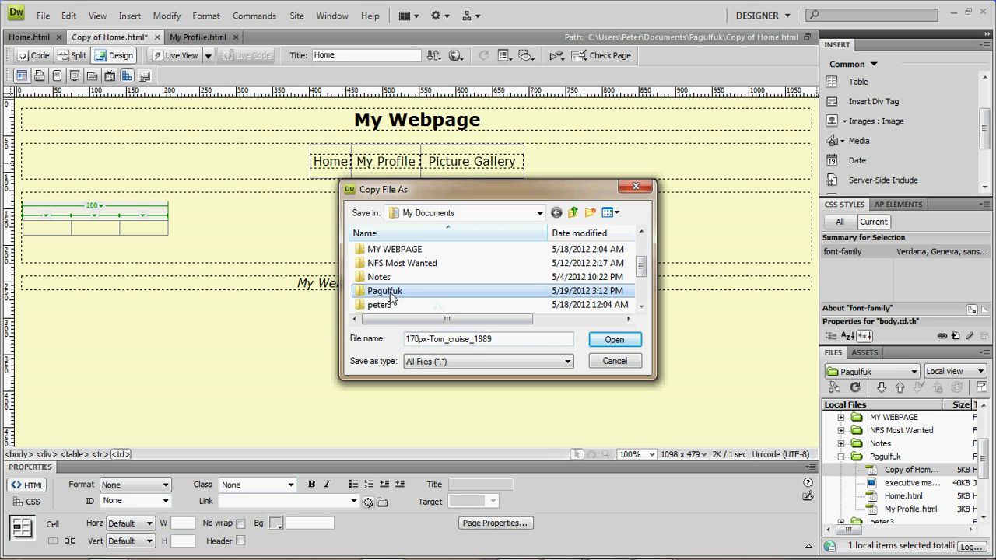
pyautogui.doubleClick(381, 292)
pyautogui.click(606, 340)
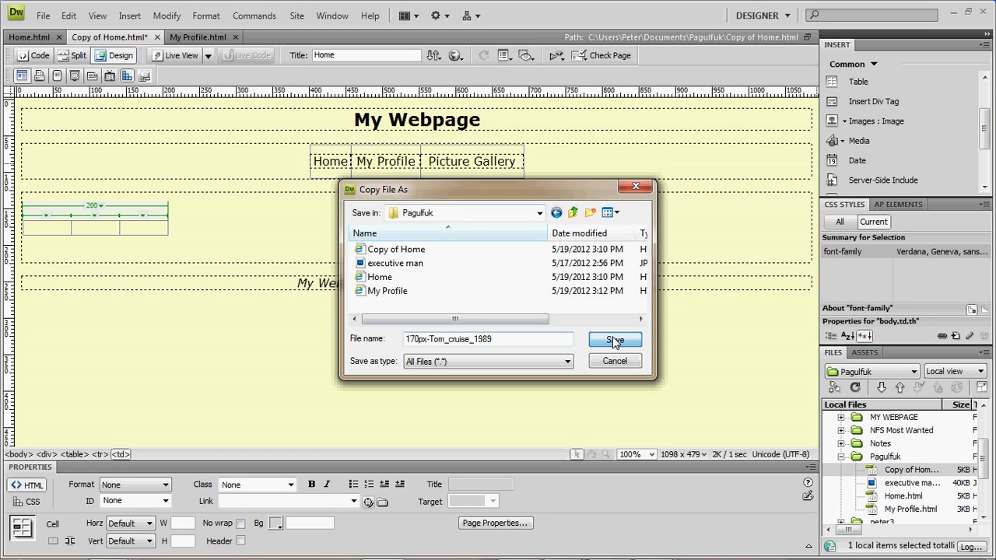
pyautogui.click(630, 237)
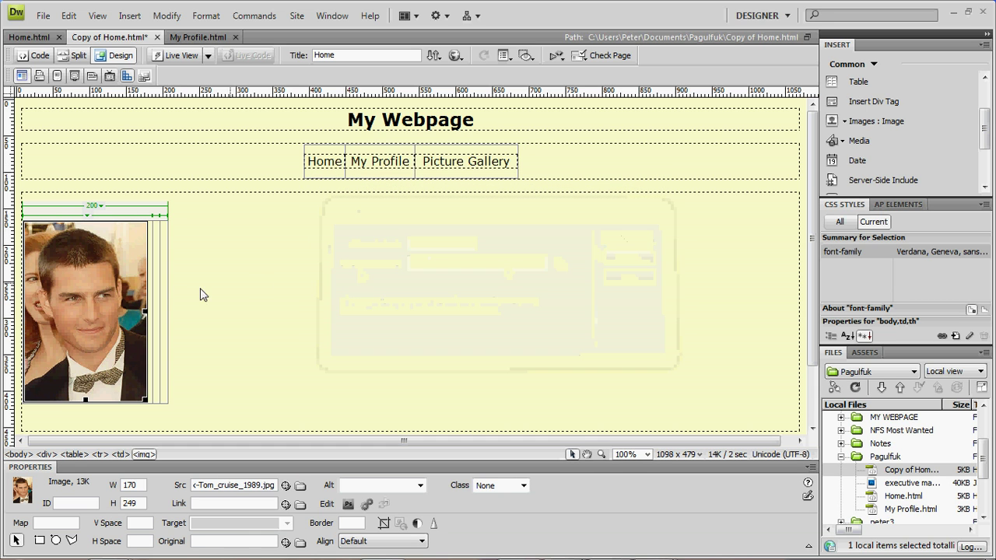
# - Insert 170px-Tom_Cruise_2006 into the middle table cell, copying the file to the Pagulfuk folder and leaving the alternate text empty
pyautogui.click(155, 287)
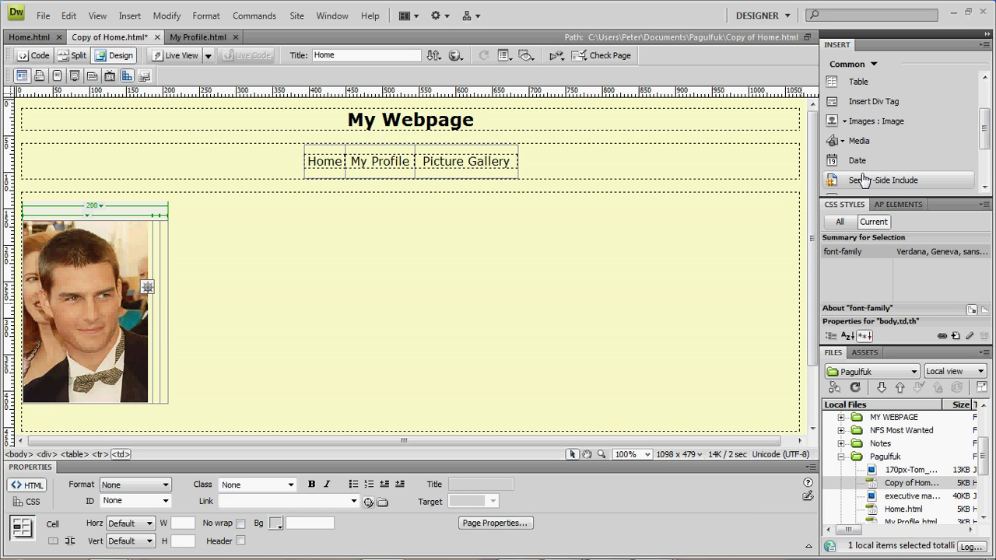
pyautogui.click(856, 123)
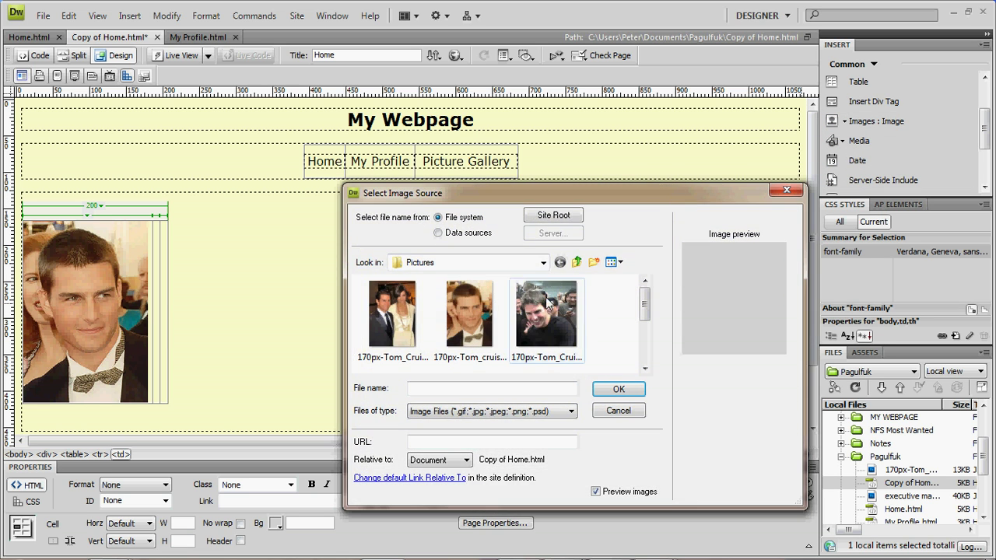
pyautogui.click(550, 322)
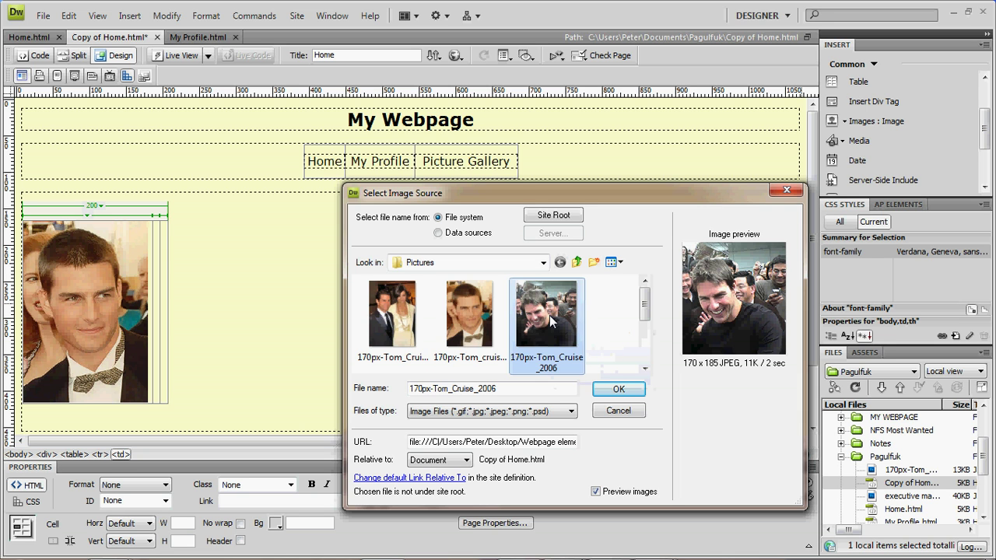
pyautogui.click(612, 389)
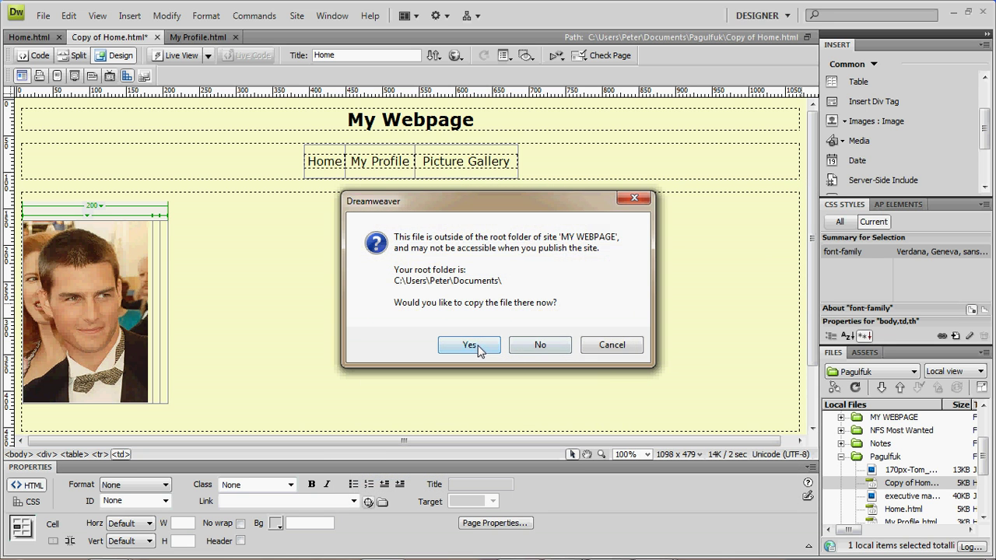
pyautogui.click(469, 345)
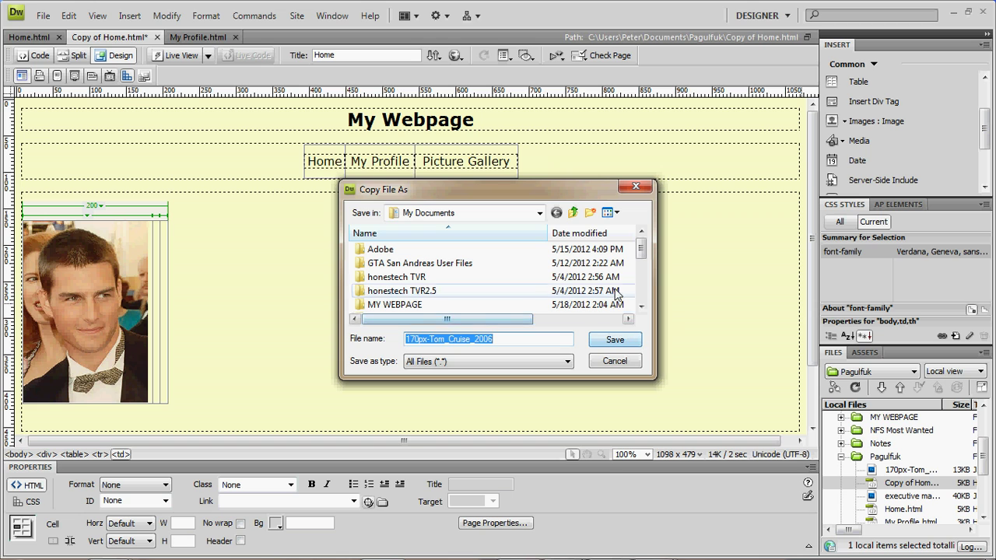
pyautogui.moveTo(640, 248); pyautogui.dragTo(640, 266)
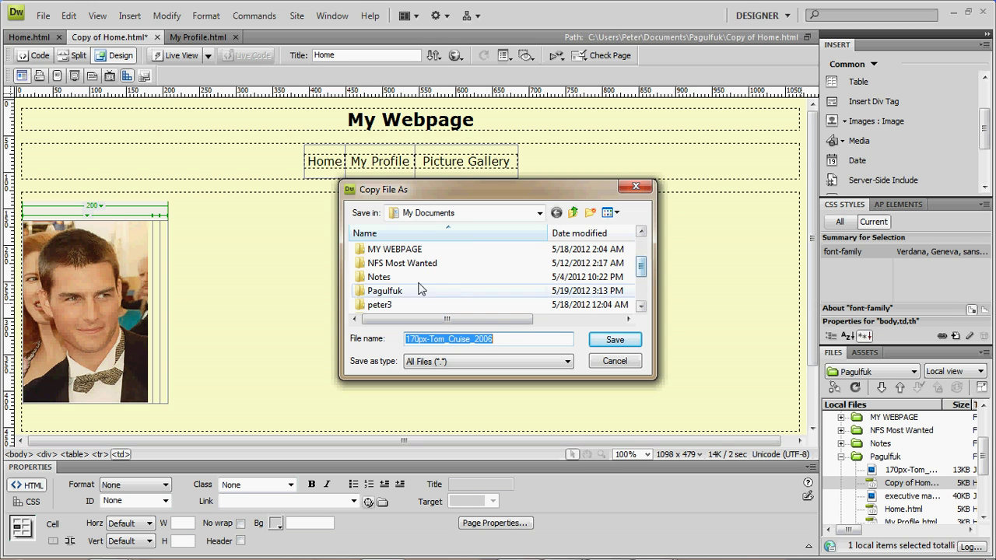
pyautogui.doubleClick(381, 290)
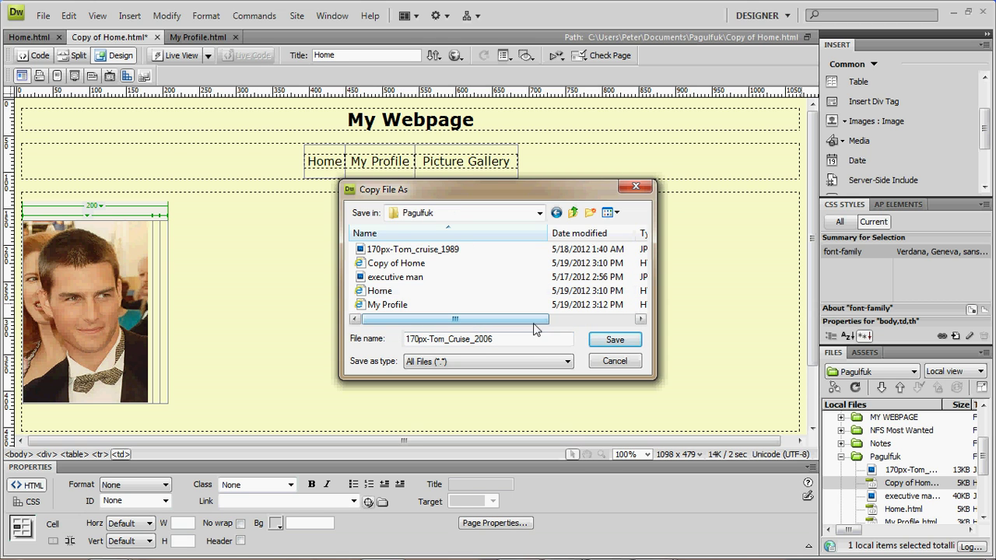
pyautogui.click(612, 340)
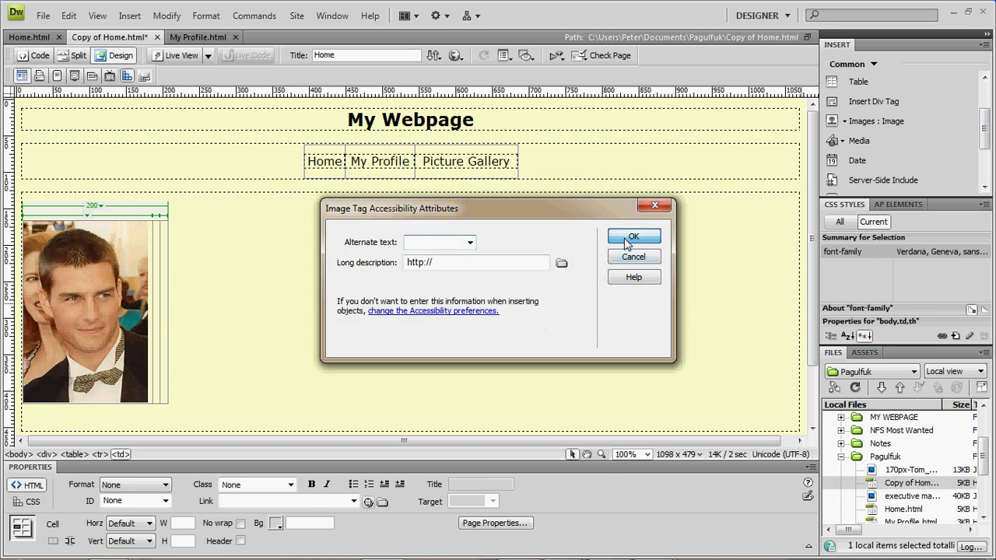
pyautogui.click(632, 238)
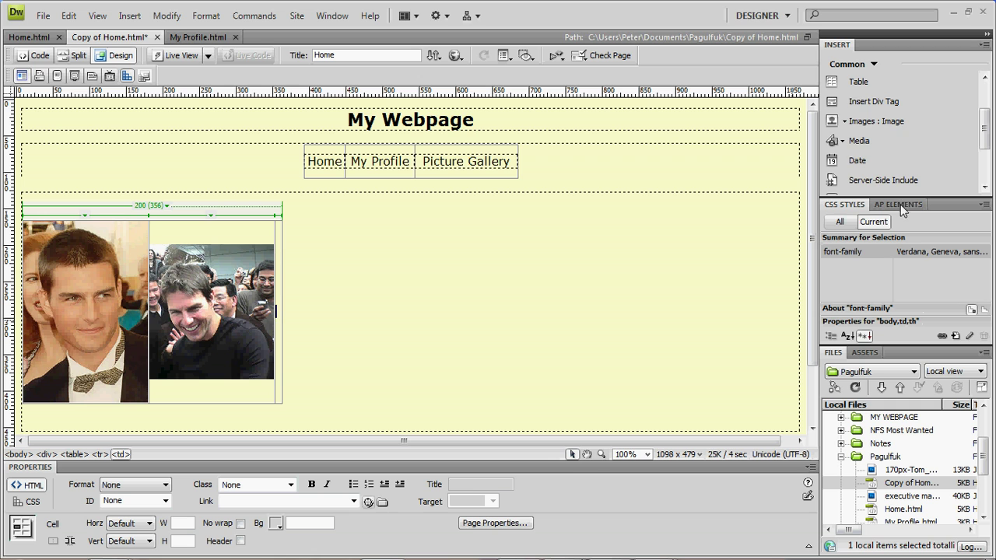
# - Insert 220px-TomCruiseDec08MTV_cropped into the third table cell, copying the file to the Pagulfuk folder and leaving the alternate text empty
pyautogui.click(872, 123)
pyautogui.moveTo(645, 305); pyautogui.dragTo(645, 336)
pyautogui.click(547, 343)
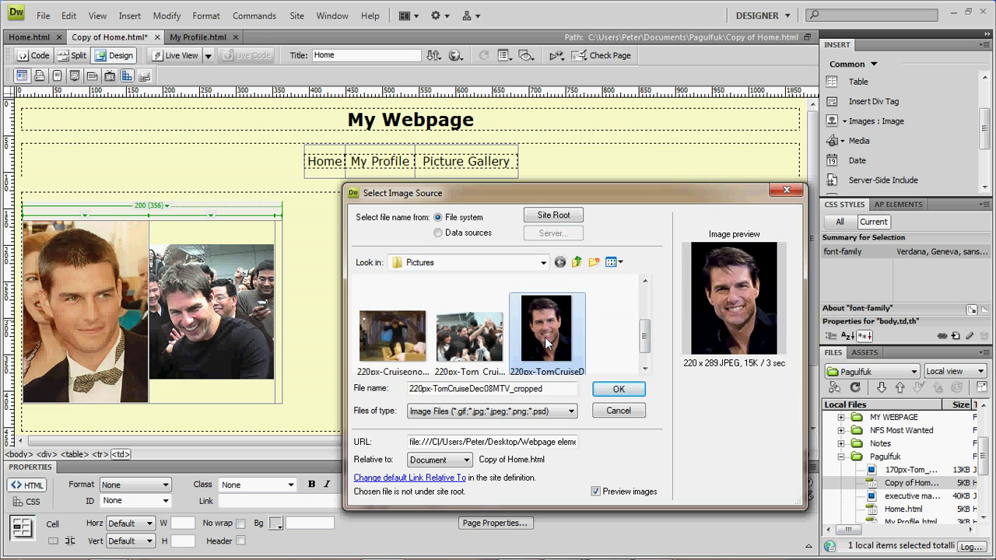
pyautogui.doubleClick(547, 342)
pyautogui.click(469, 345)
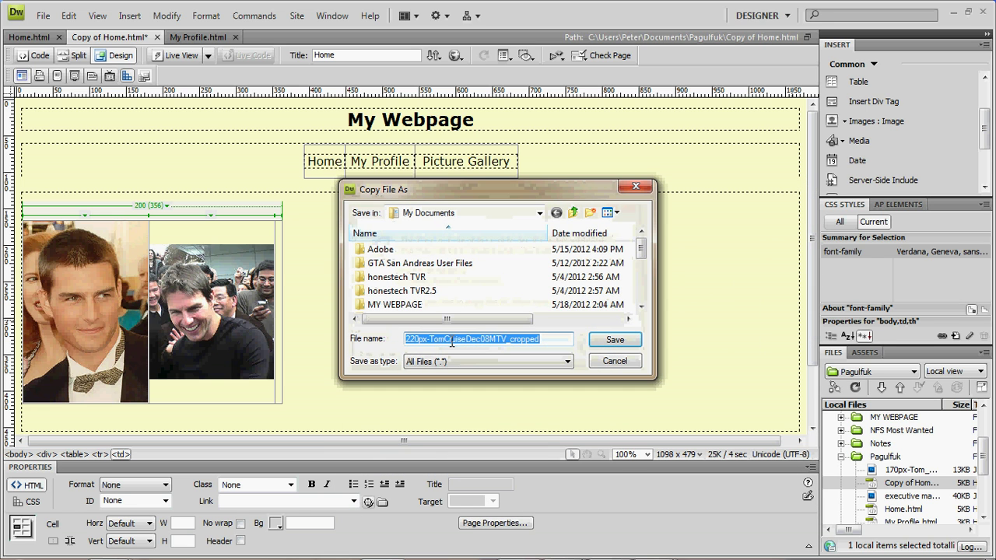
pyautogui.moveTo(641, 249); pyautogui.dragTo(641, 272)
pyautogui.doubleClick(433, 283)
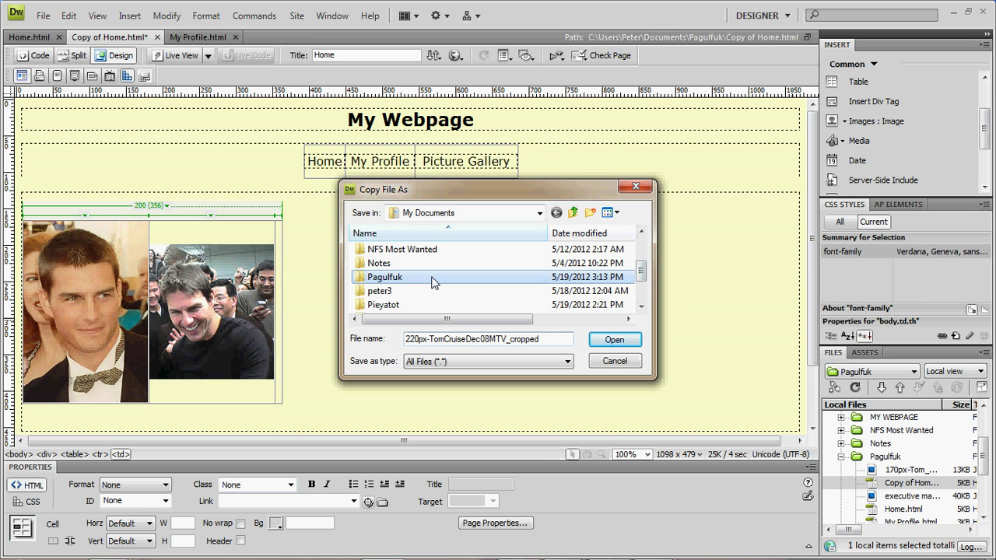
pyautogui.click(614, 340)
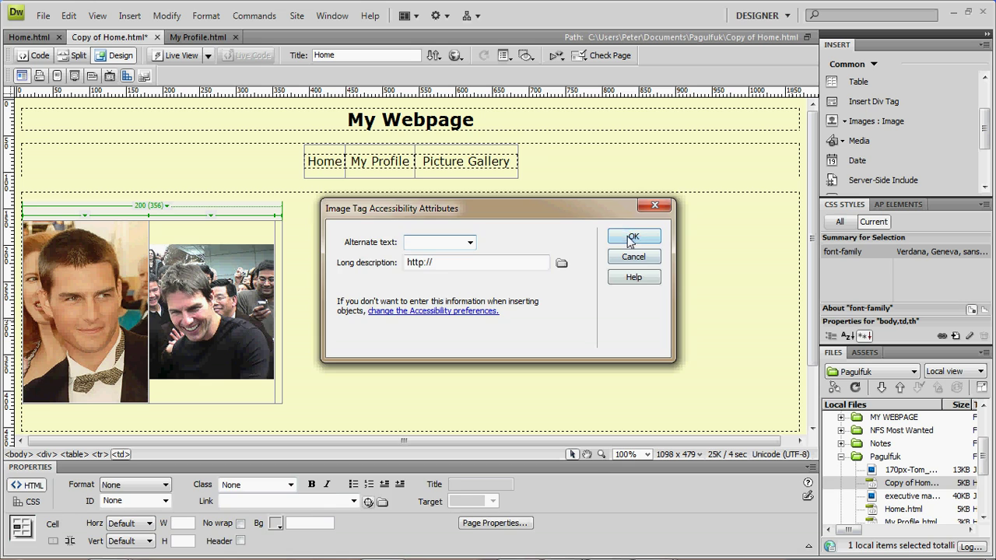
pyautogui.click(632, 238)
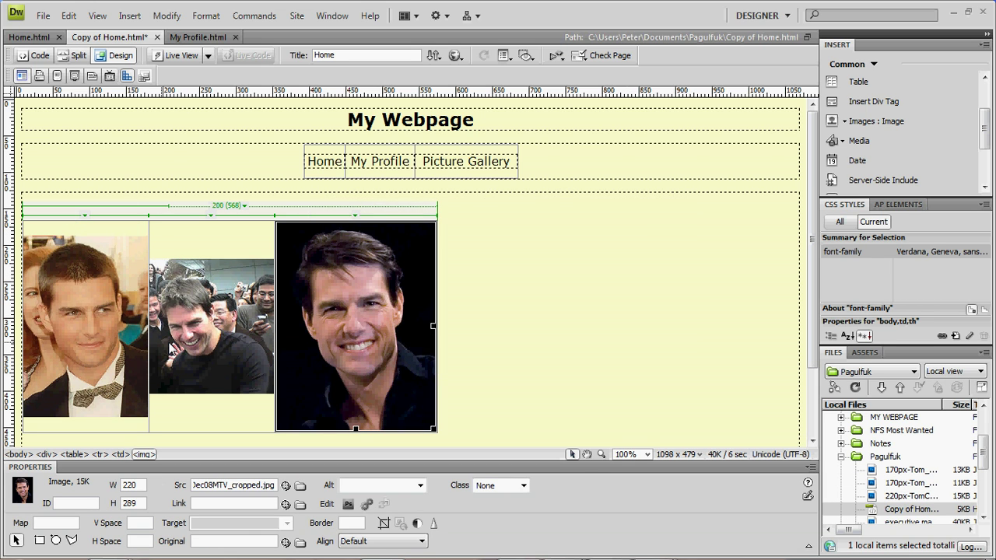
# - Enlarge the middle picture to about 195 by 252 pixels and shrink the third picture to roughly the same height
pyautogui.click(198, 340)
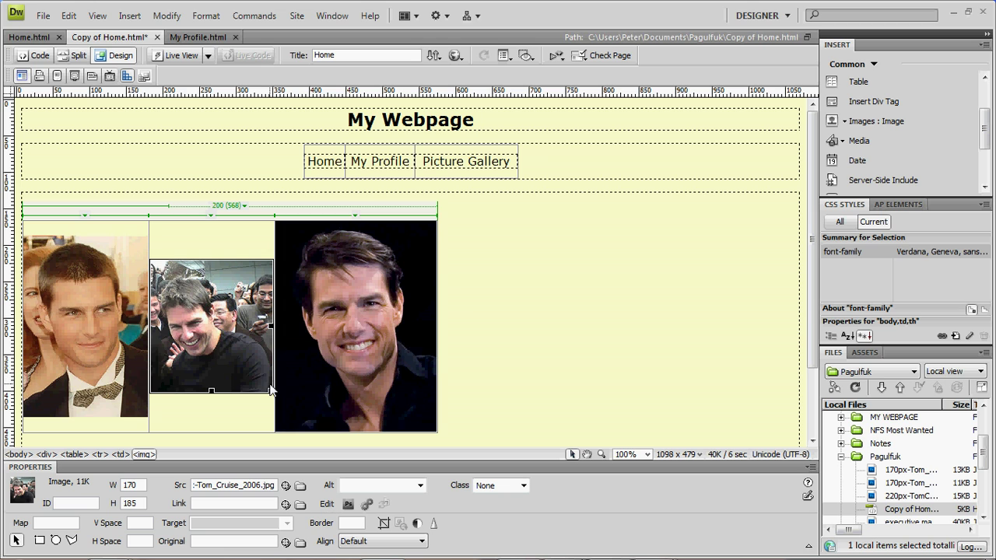
pyautogui.moveTo(269, 389); pyautogui.dragTo(288, 427)
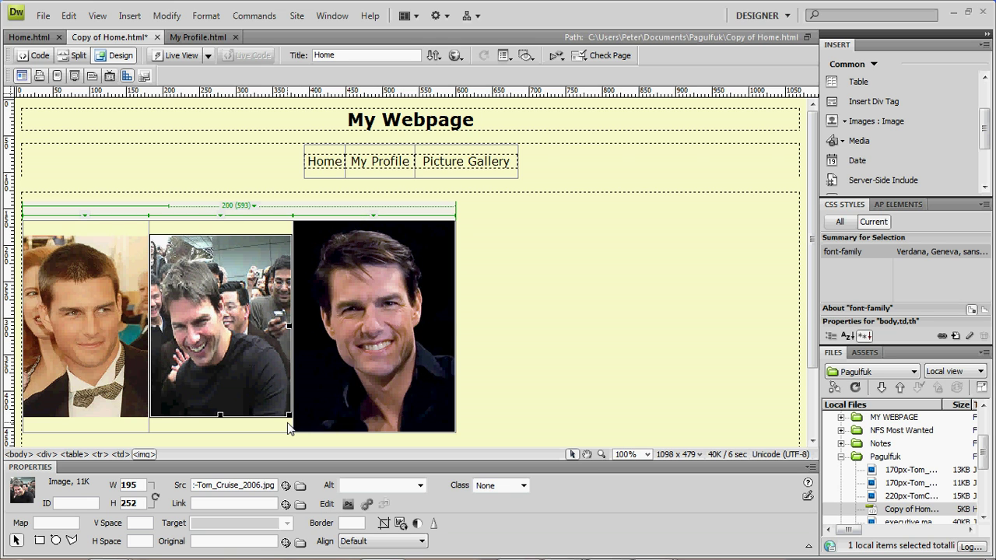
pyautogui.click(389, 384)
pyautogui.moveTo(449, 427); pyautogui.dragTo(417, 416)
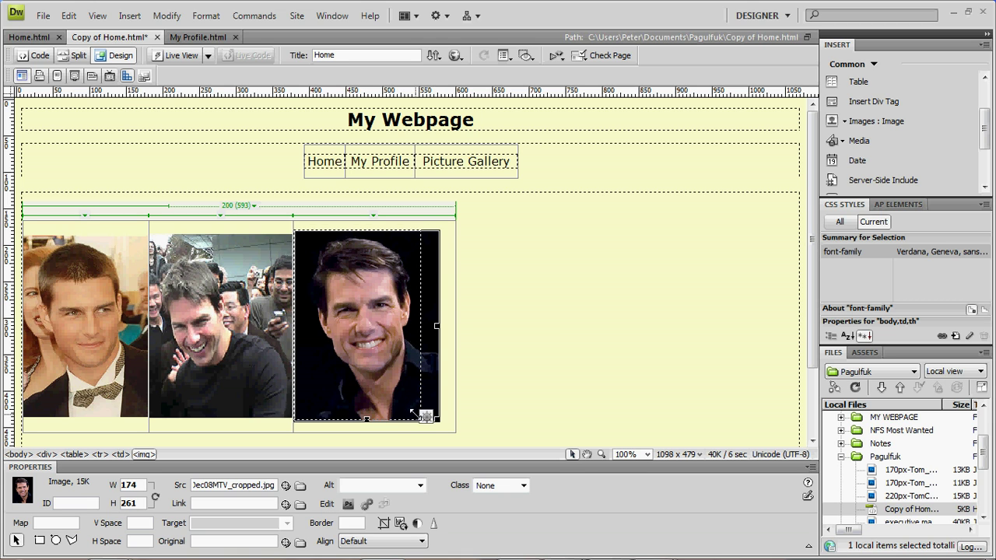
pyautogui.click(554, 319)
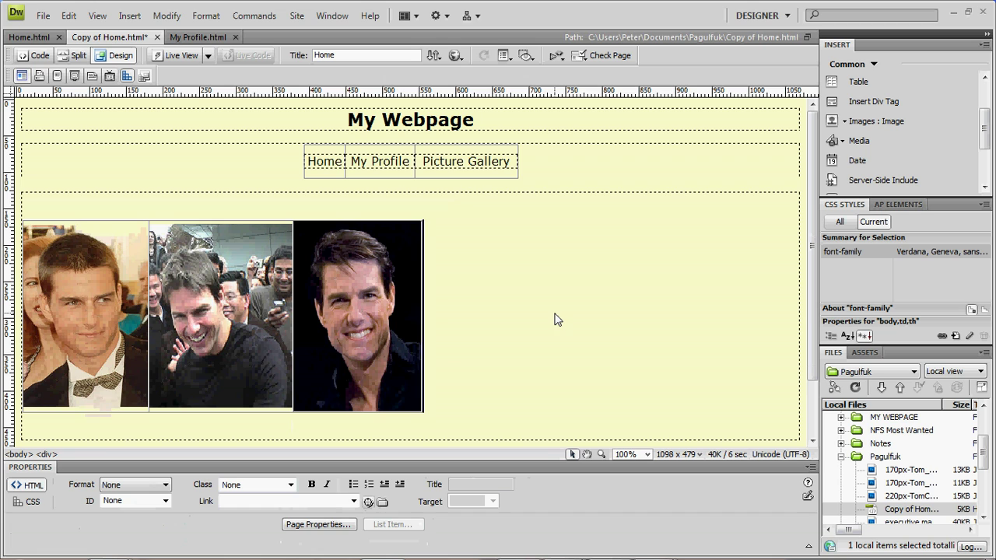
pyautogui.click(401, 332)
pyautogui.moveTo(416, 405); pyautogui.dragTo(421, 406)
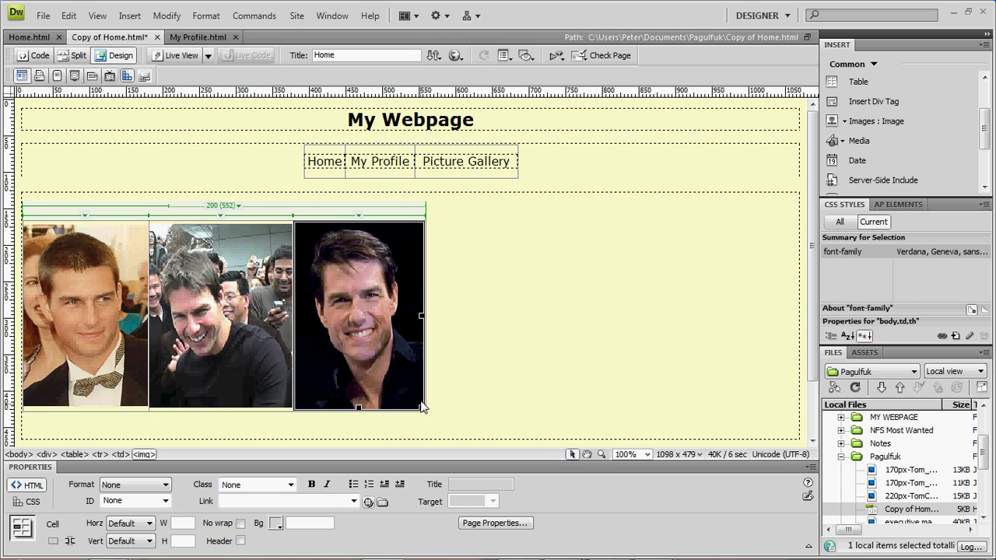
# - Center-align the content div that holds the three-picture table
pyautogui.click(538, 337)
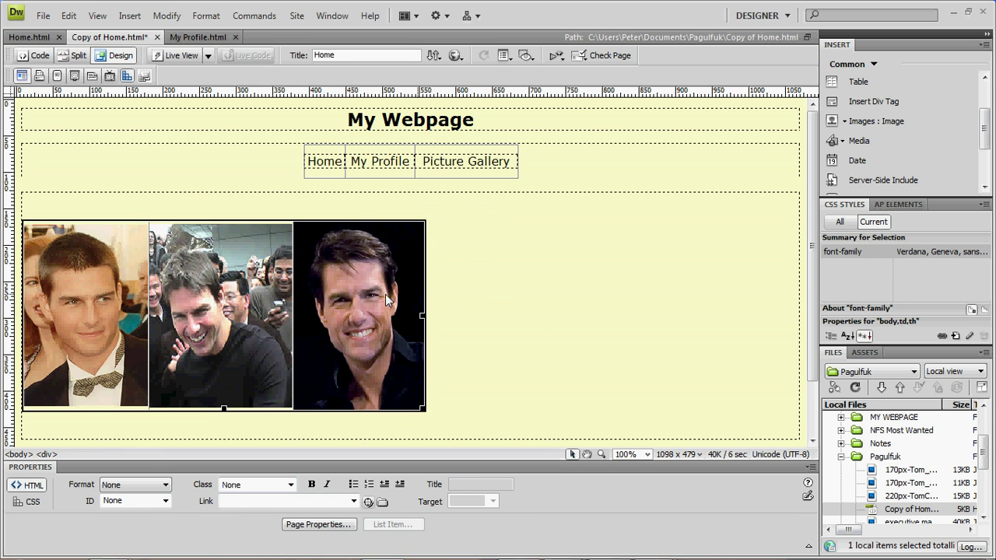
pyautogui.hotkey('ctrl', 'a')
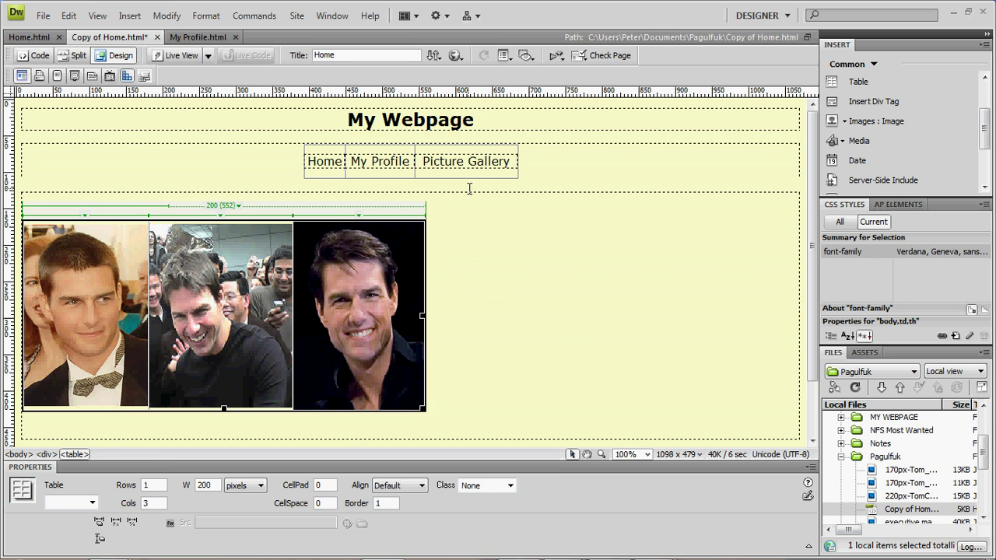
pyautogui.hotkey('ctrl', 'a')
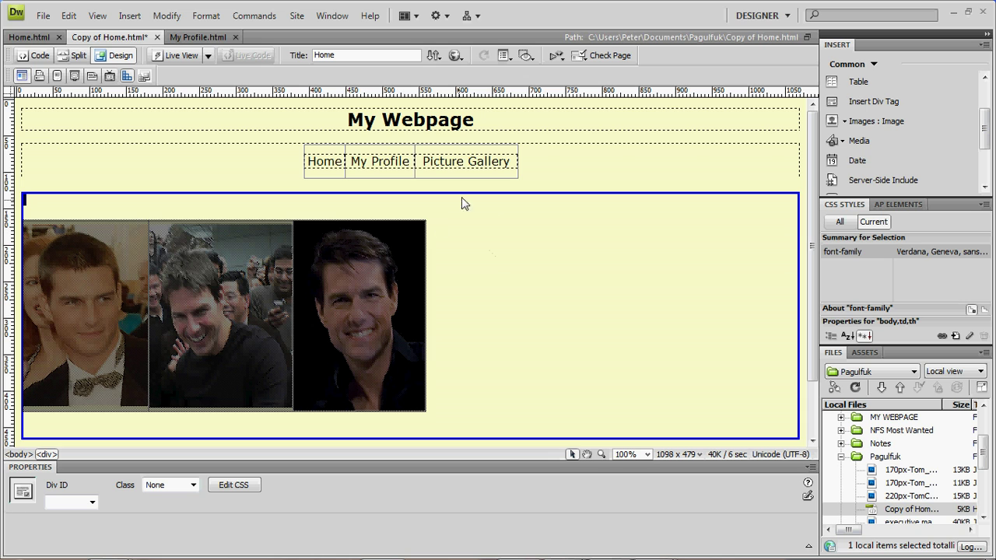
pyautogui.rightClick(487, 197)
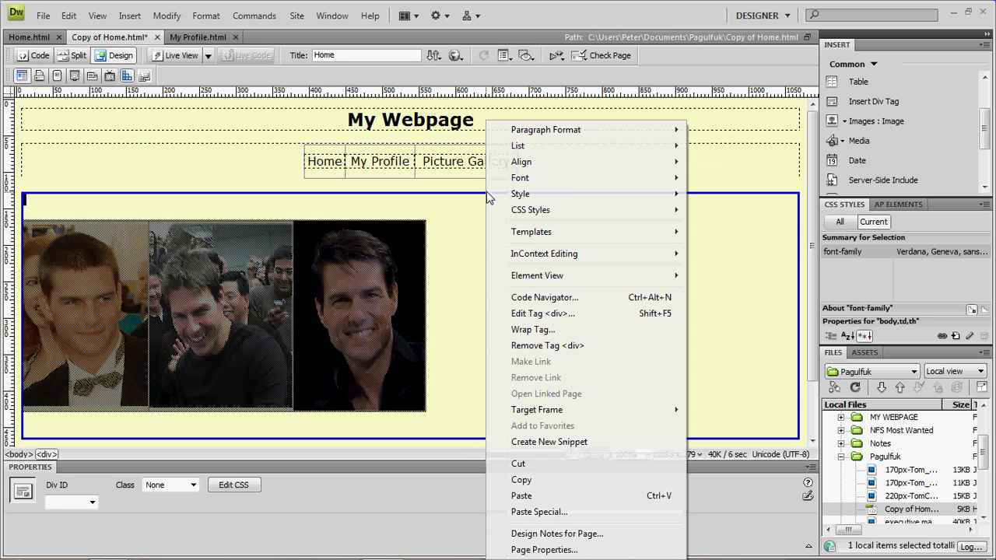
pyautogui.moveTo(589, 161)
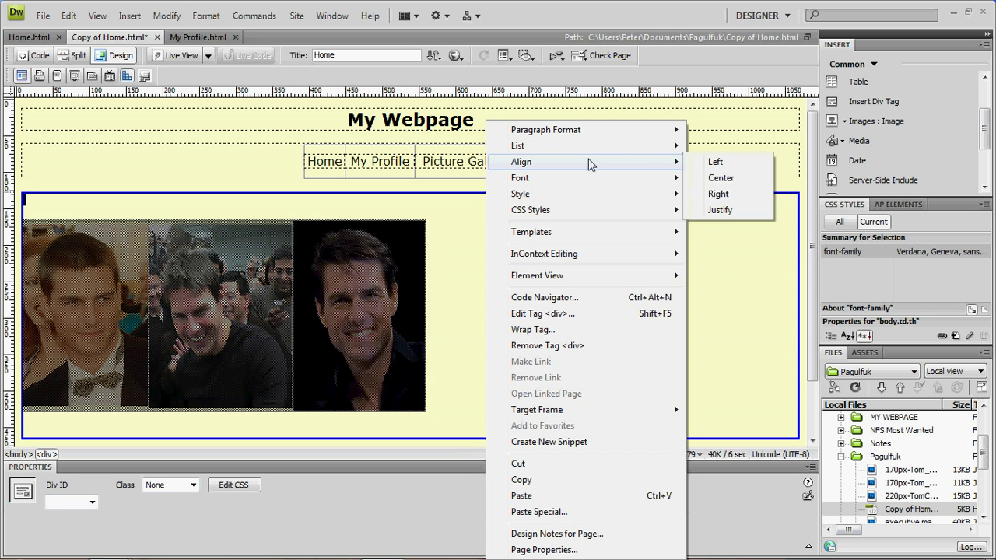
pyautogui.click(713, 177)
# - Add two blank paragraphs below the picture table, above the footer
pyautogui.scroll(-2, 700, 366)
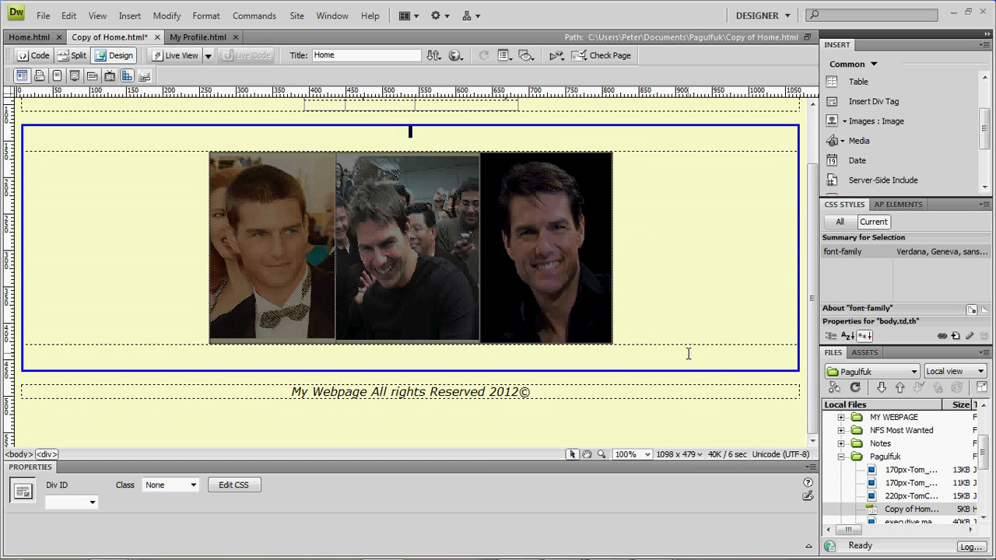
pyautogui.click(569, 358)
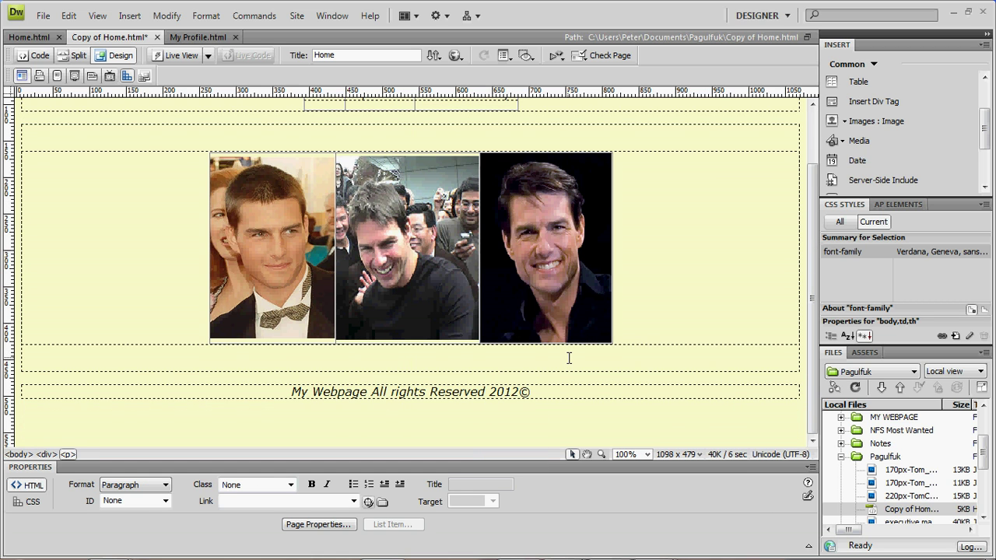
pyautogui.press('Return')
pyautogui.press('Return')
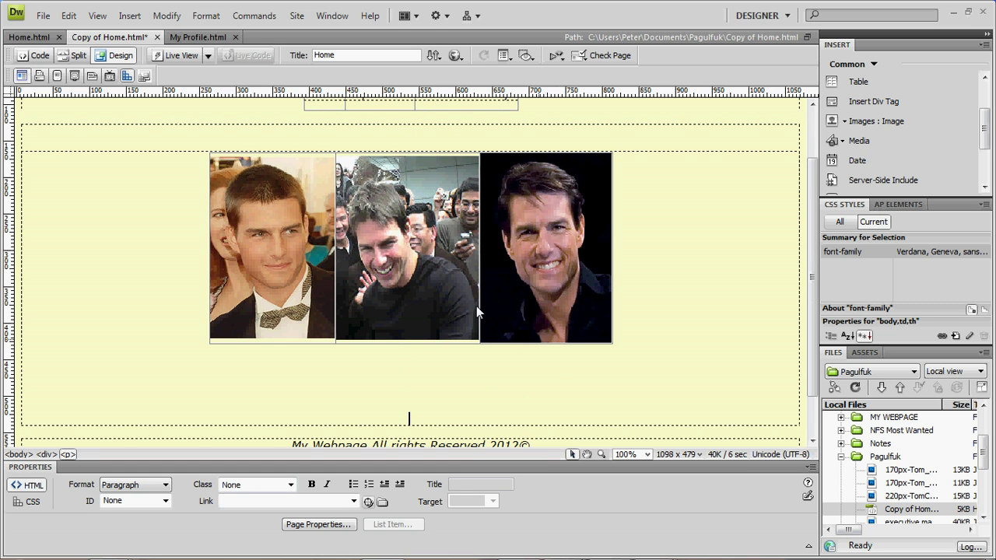
# - Set the page title to Picture Gallery and save the page under the name Picture Gallery in the Pagulfuk folder
pyautogui.scroll(2, 402, 269)
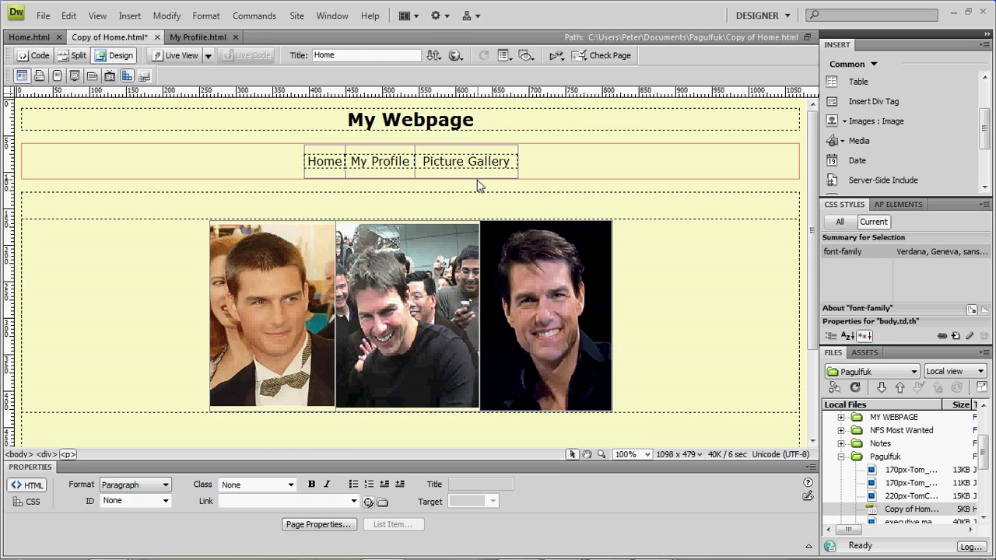
pyautogui.doubleClick(338, 56)
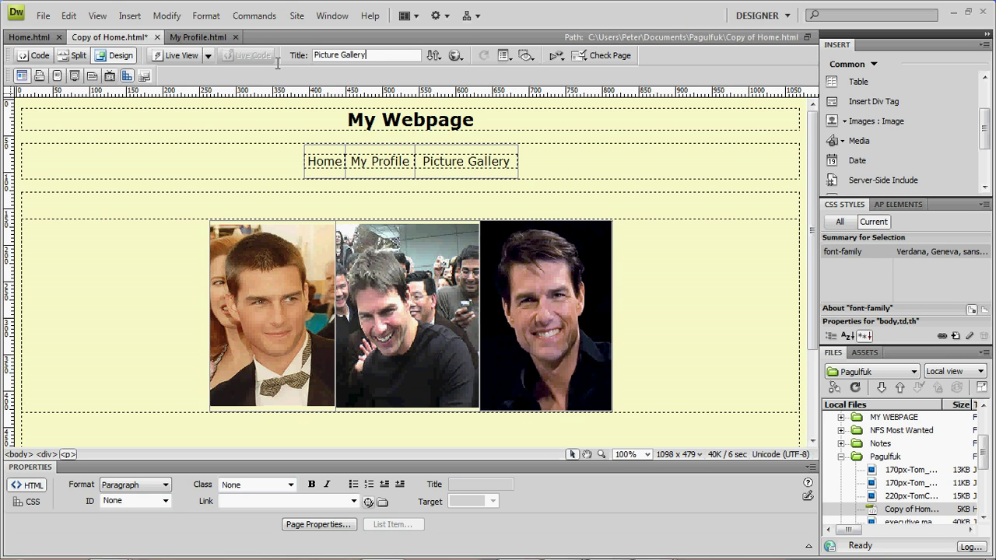
pyautogui.click(43, 16)
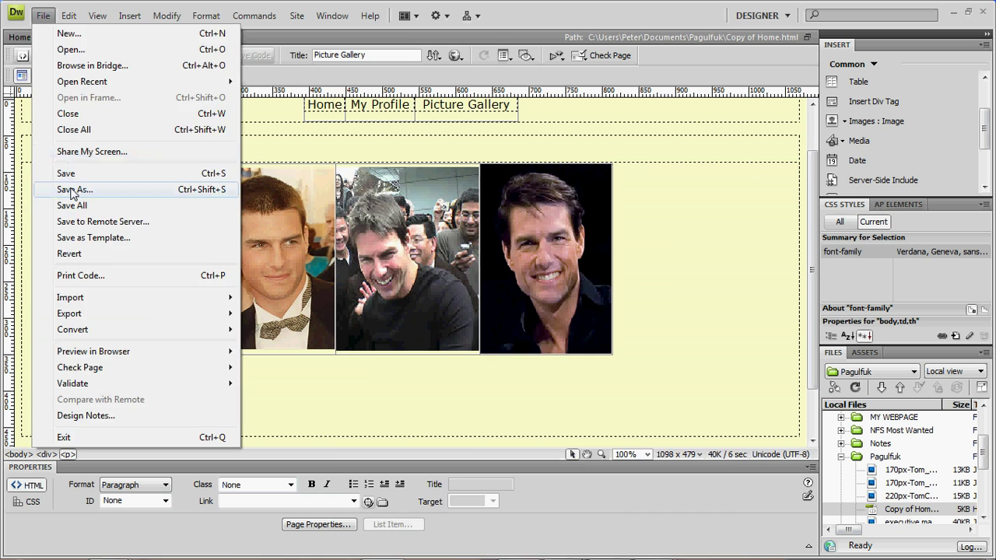
pyautogui.click(71, 189)
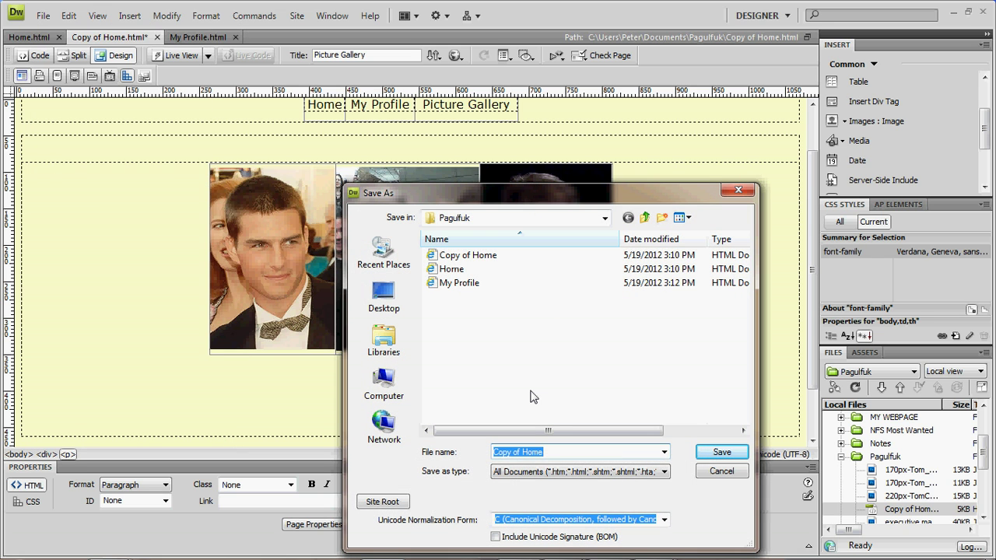
pyautogui.write('Picture Gallery')
pyautogui.click(720, 454)
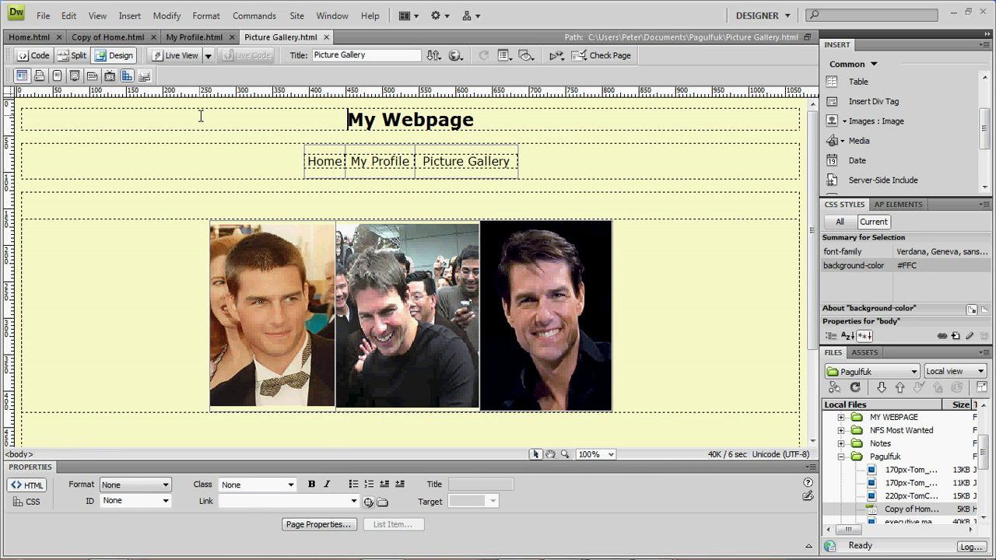
# - On the Home page, link the Home navigation text to Home.html and the My Profile text to My Profile.html
pyautogui.click(28, 36)
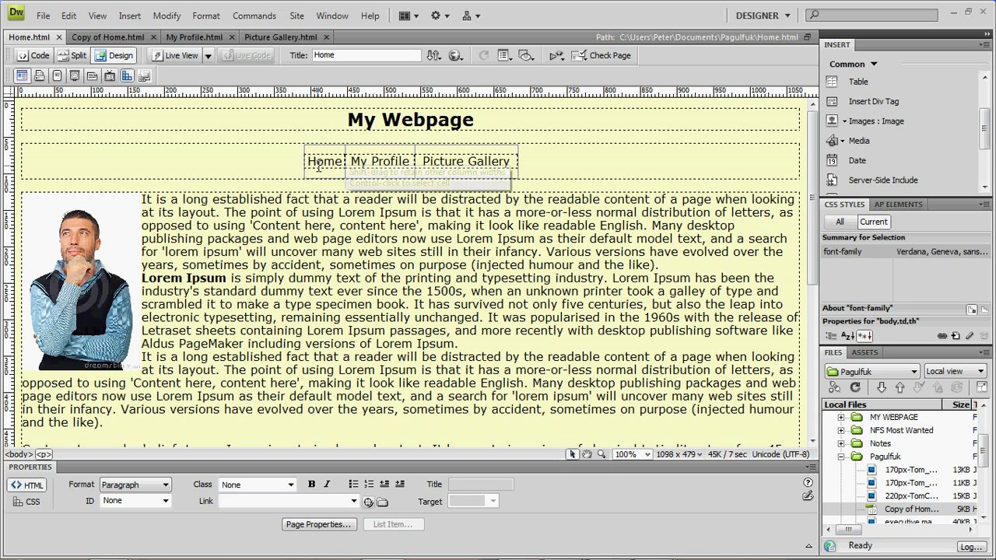
pyautogui.moveTo(309, 162); pyautogui.dragTo(342, 162)
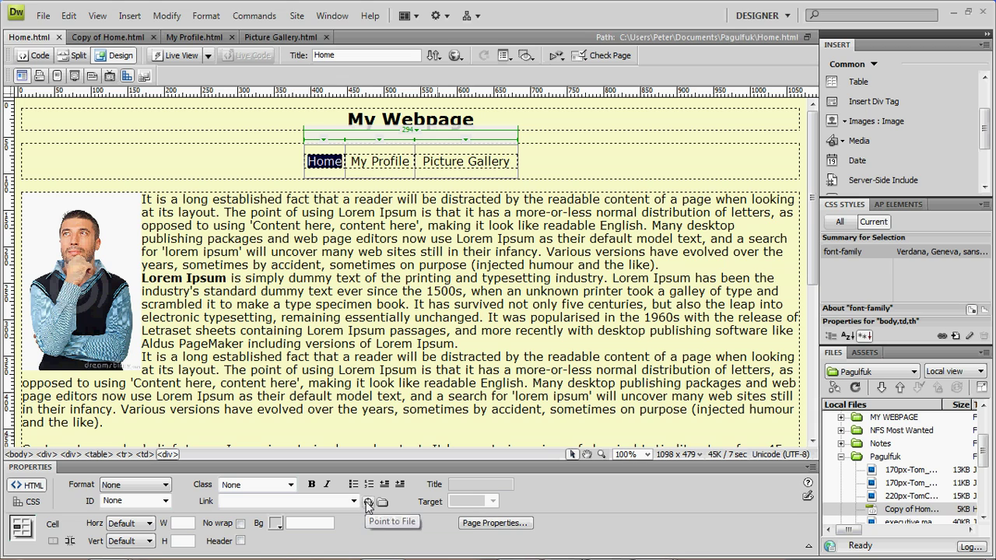
pyautogui.moveTo(369, 502); pyautogui.dragTo(872, 451)
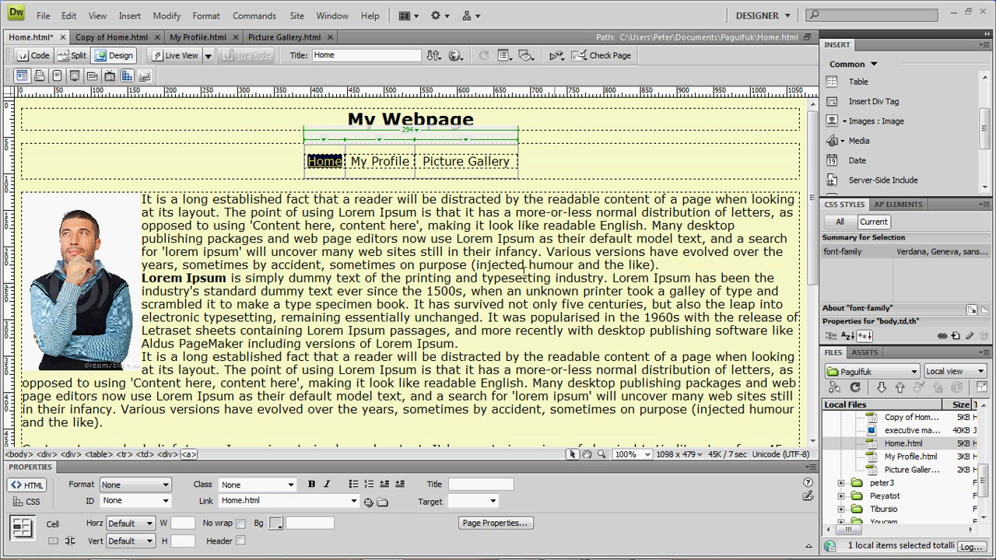
pyautogui.doubleClick(357, 161)
pyautogui.moveTo(388, 163); pyautogui.dragTo(412, 163)
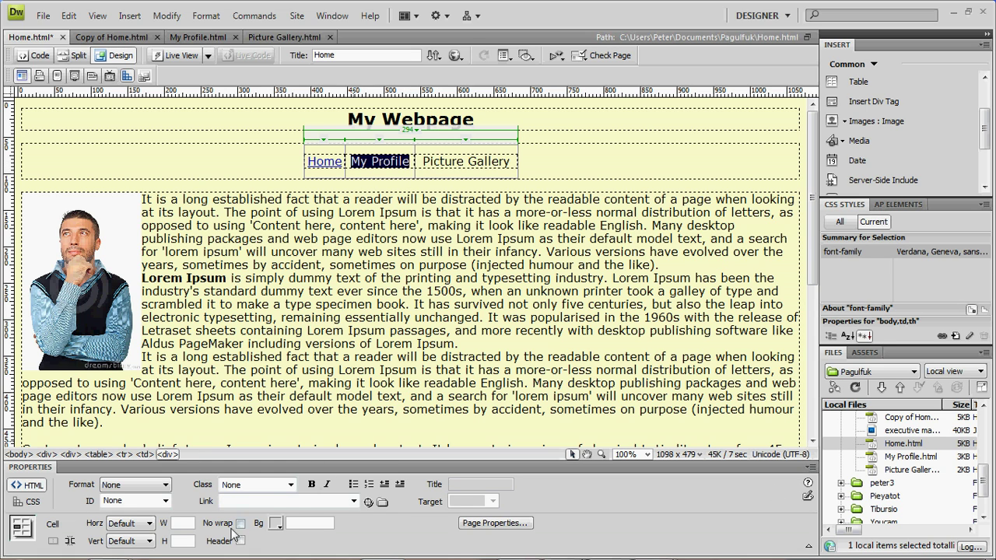
pyautogui.moveTo(368, 503); pyautogui.dragTo(873, 459)
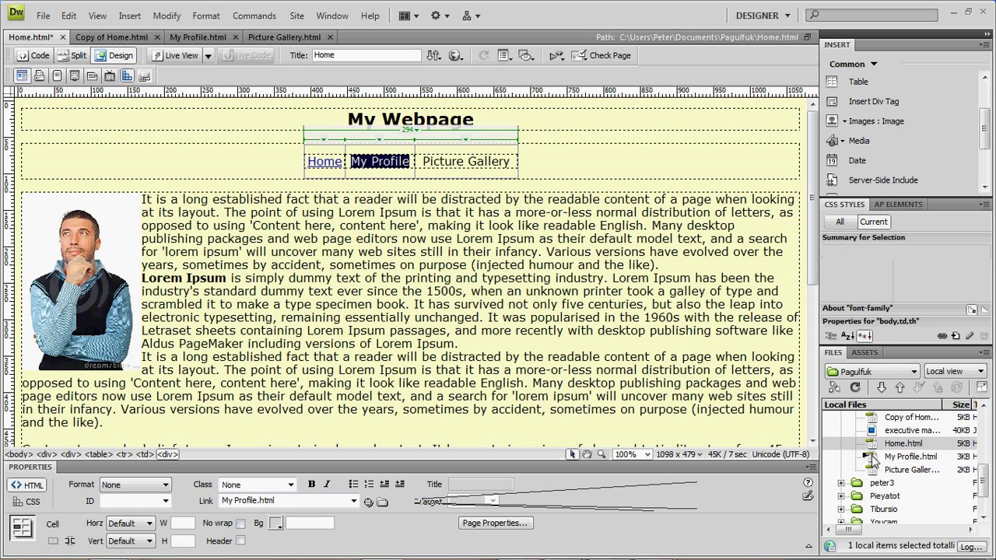
# - Link the Picture Gallery navigation text on the Home page to Picture Gallery.html
pyautogui.moveTo(422, 160); pyautogui.dragTo(509, 170)
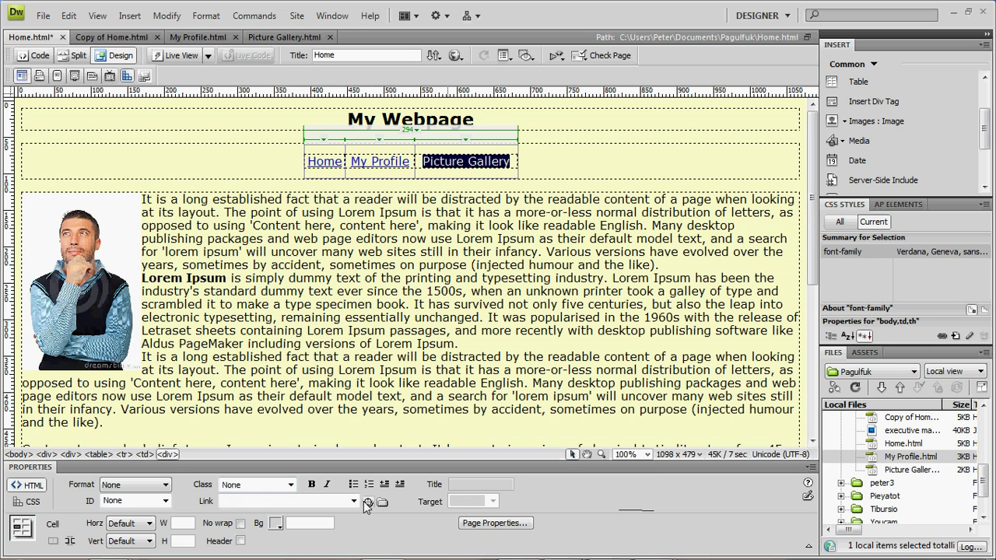
pyautogui.moveTo(367, 503); pyautogui.dragTo(367, 505)
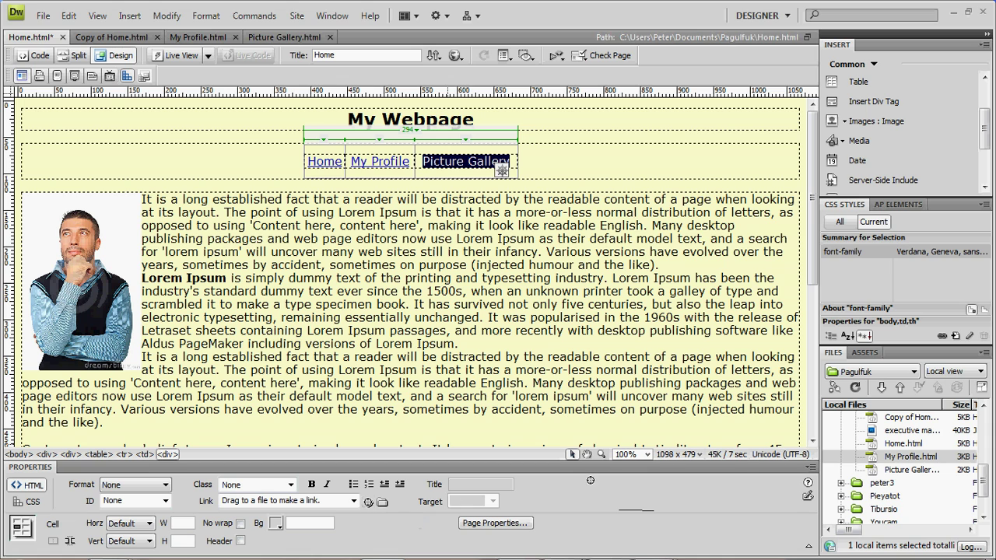
pyautogui.moveTo(818, 473); pyautogui.dragTo(860, 473)
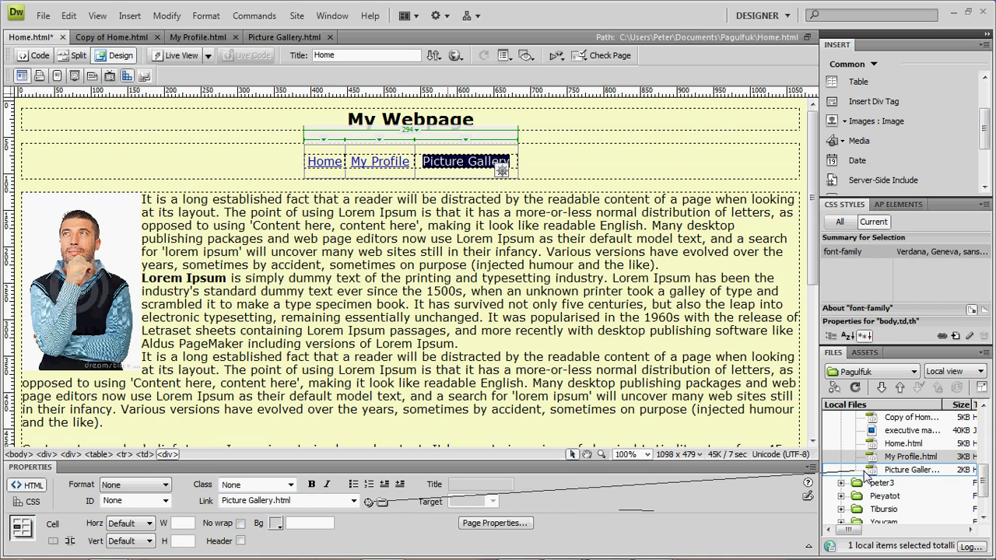
pyautogui.click(465, 166)
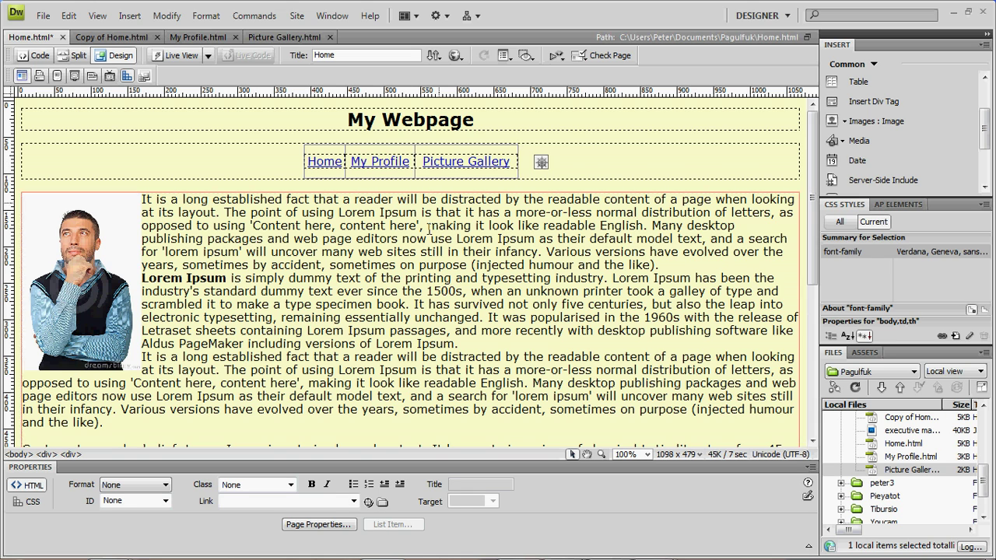
# - Set the Home page's link underline style to Show underline only on rollover
pyautogui.click(306, 526)
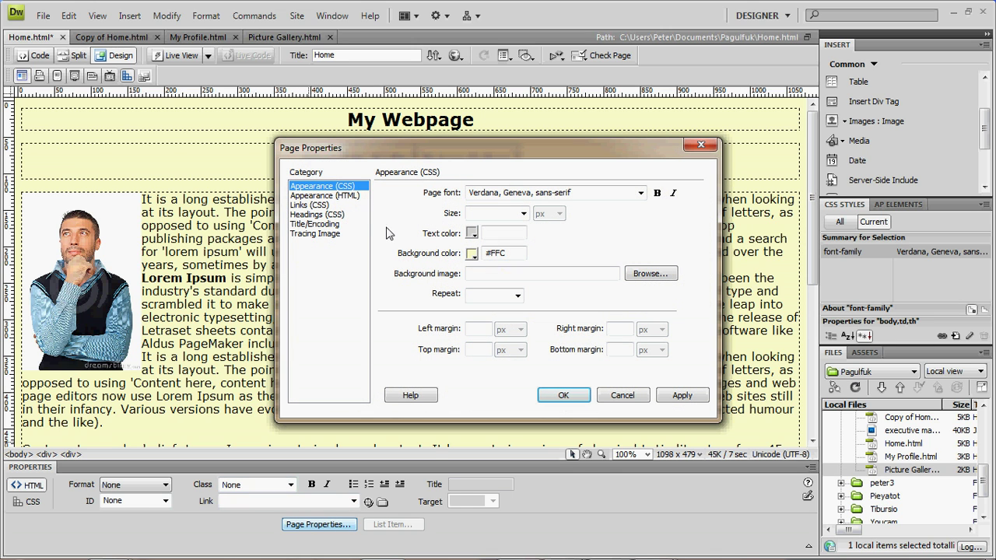
pyautogui.click(309, 204)
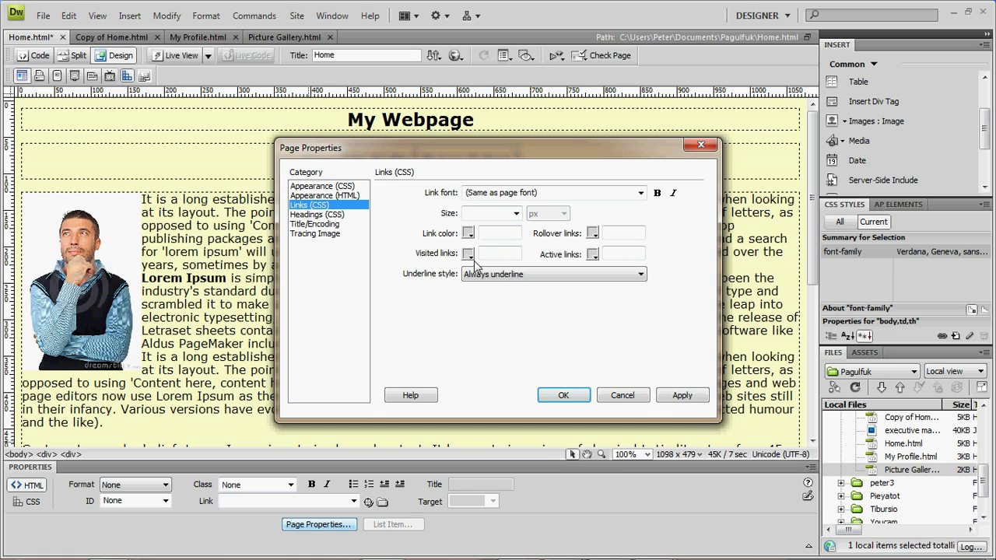
pyautogui.click(640, 276)
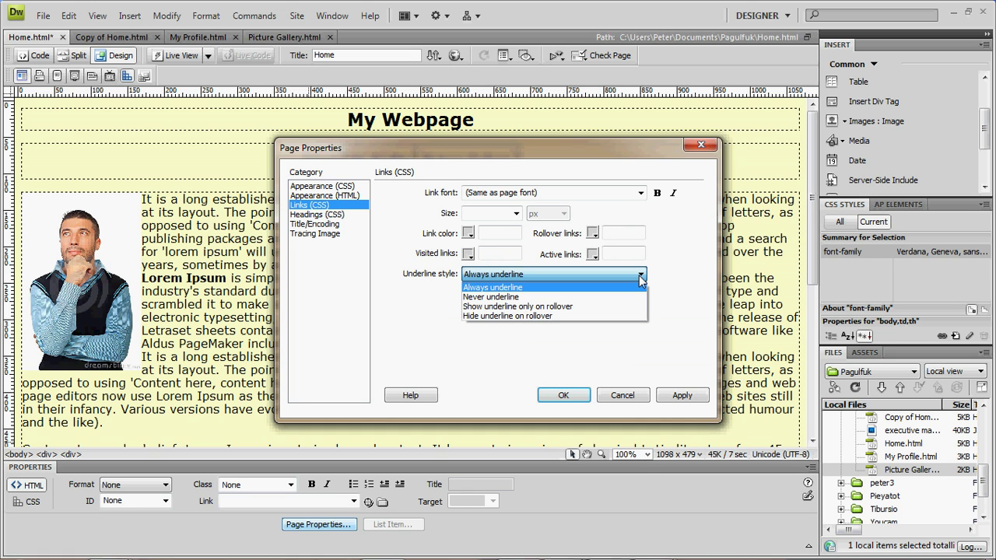
pyautogui.click(538, 308)
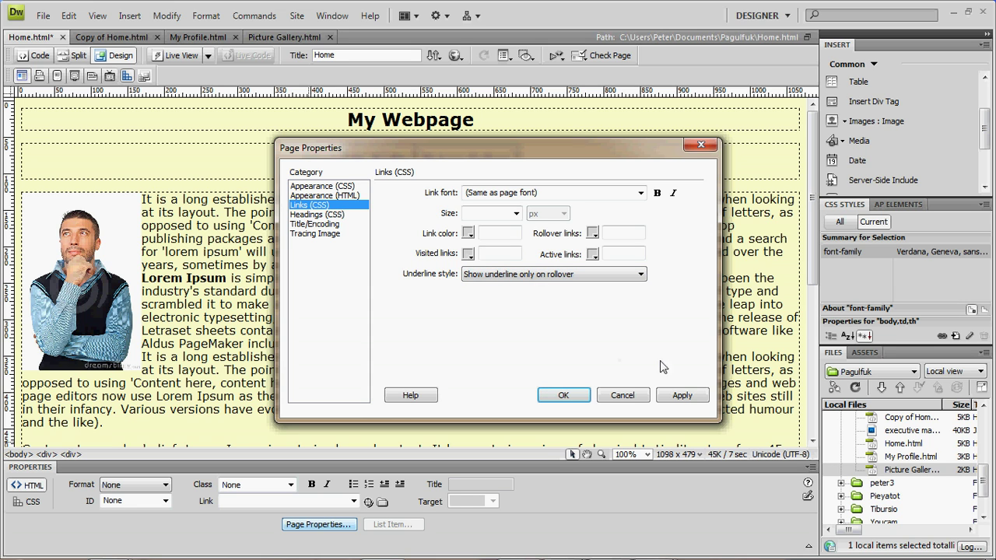
pyautogui.click(682, 396)
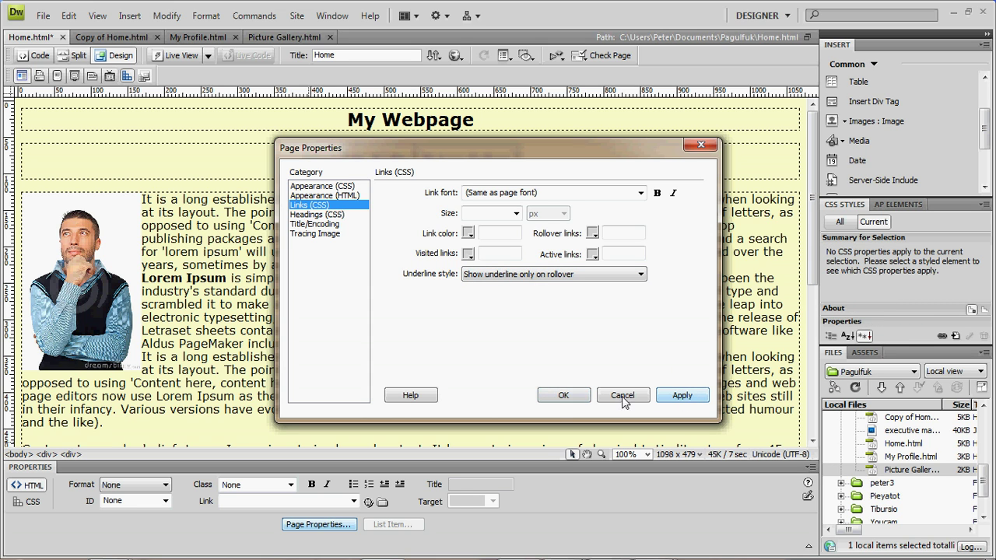
pyautogui.click(564, 395)
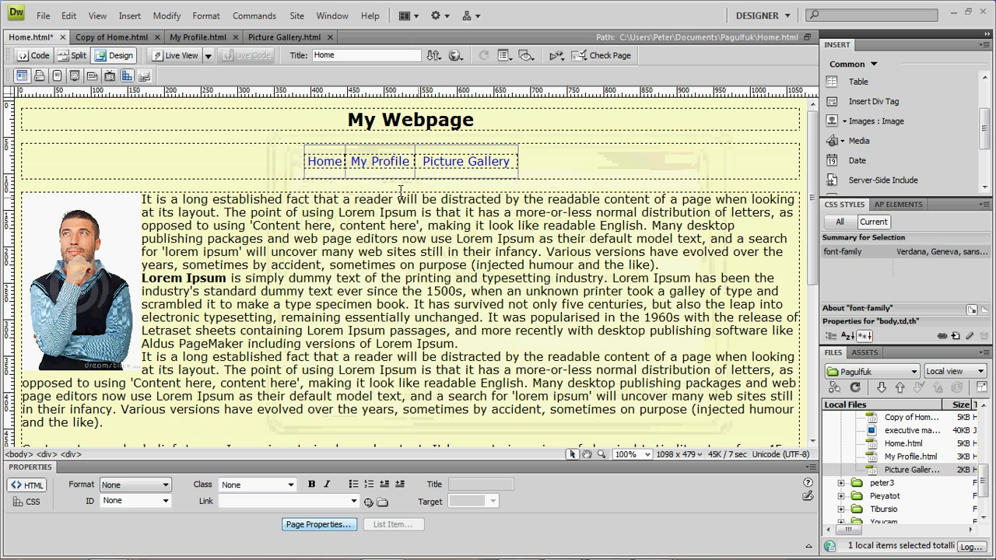
# - Switch to the My Profile page
pyautogui.click(200, 35)
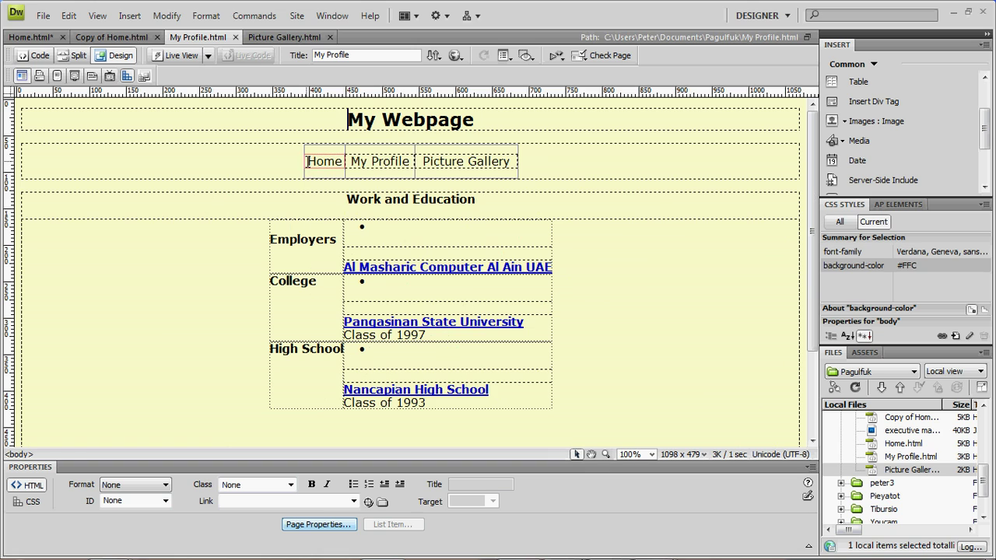
pyautogui.moveTo(309, 161); pyautogui.dragTo(342, 161)
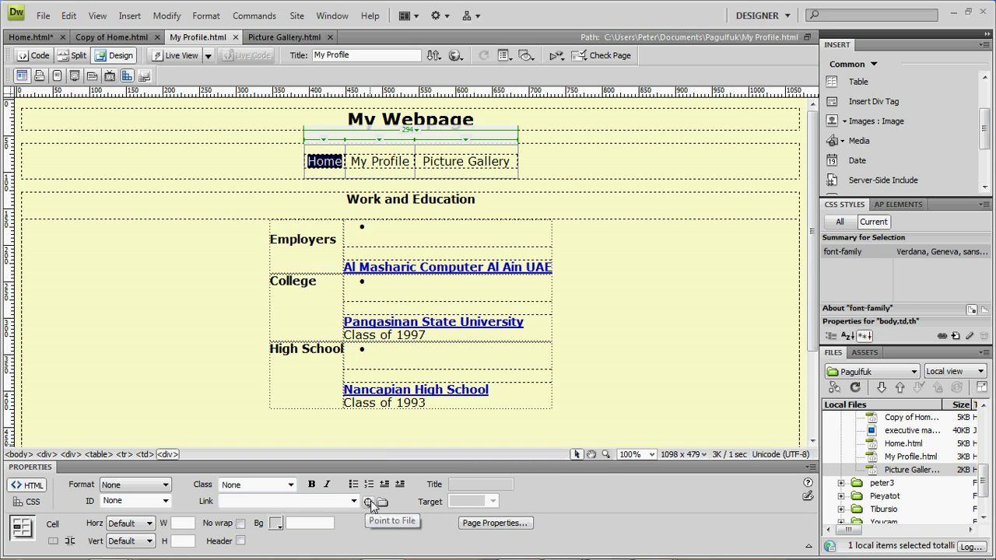
pyautogui.moveTo(368, 502); pyautogui.dragTo(710, 476)
pyautogui.moveTo(599, 485); pyautogui.dragTo(875, 464)
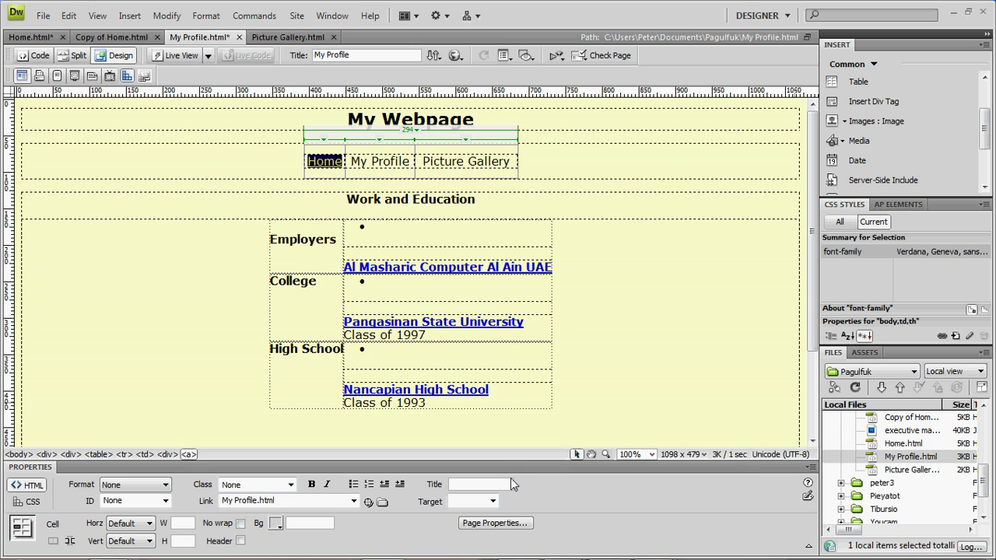
pyautogui.hotkey('ctrl', 's')
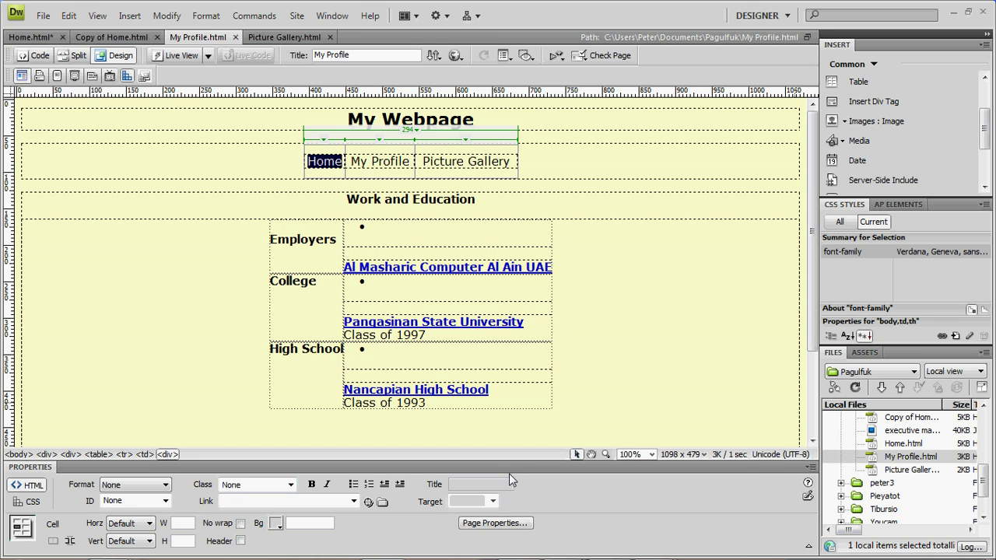
# - Link the Home navigation text on the My Profile page to Home.html
pyautogui.click(331, 180)
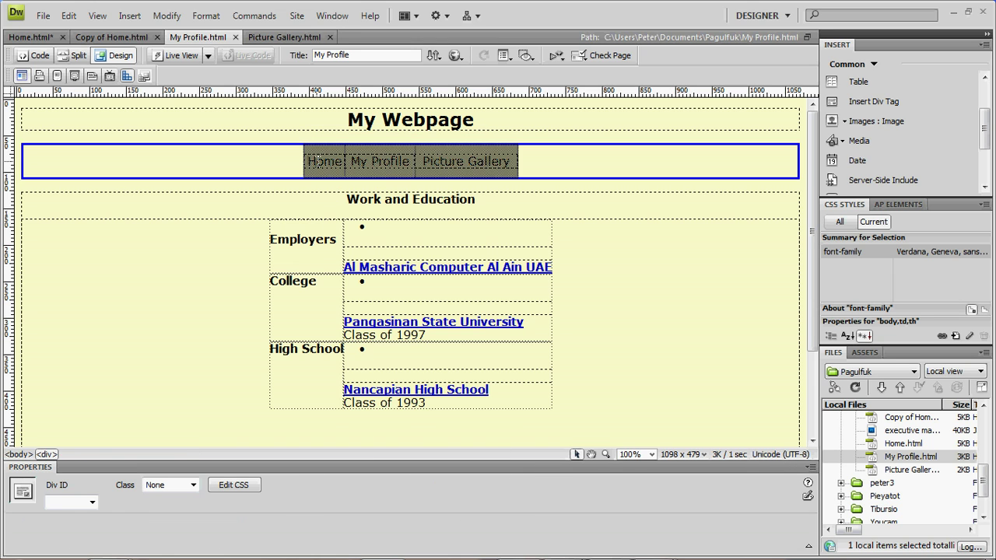
pyautogui.doubleClick(315, 161)
pyautogui.click(305, 167)
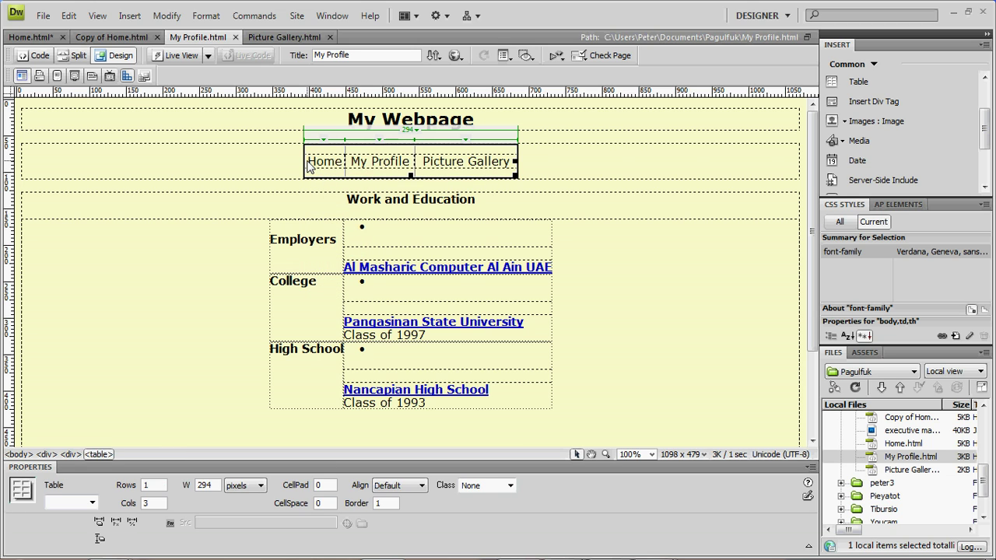
pyautogui.moveTo(309, 167); pyautogui.dragTo(343, 165)
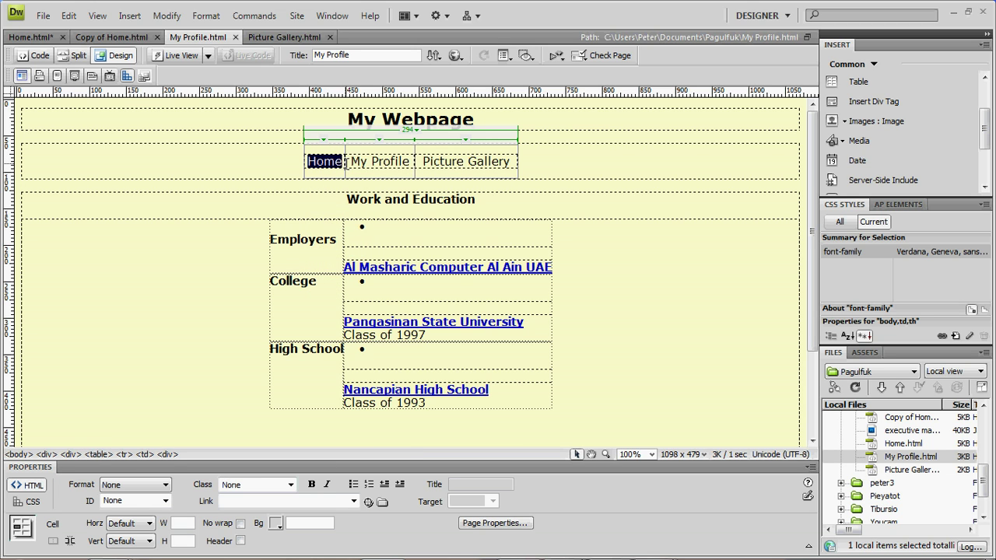
pyautogui.moveTo(368, 502); pyautogui.dragTo(867, 444)
# - On the My Profile page, link the My Profile navigation text to My Profile.html and the Picture Gallery text to Picture Gallery.html
pyautogui.moveTo(350, 162); pyautogui.dragTo(410, 167)
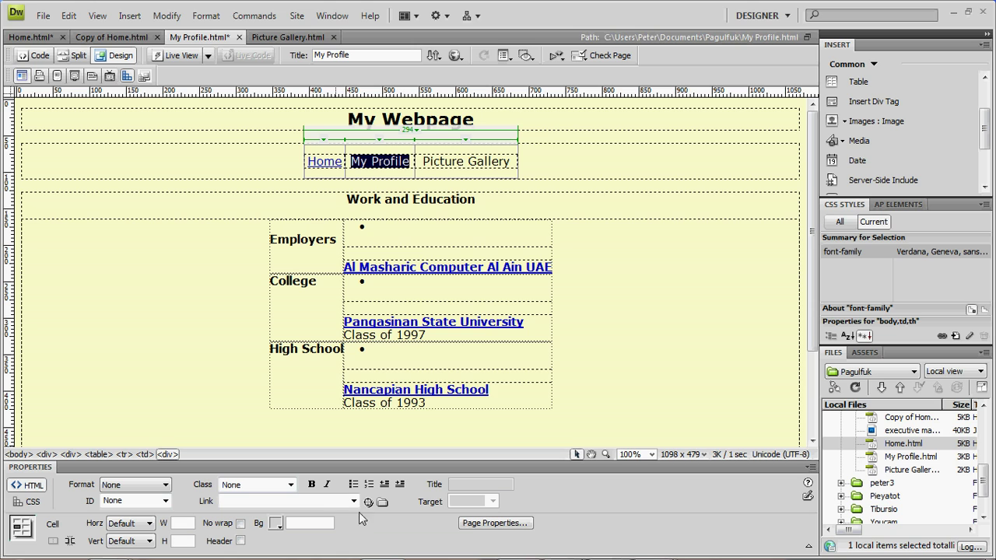
pyautogui.moveTo(369, 503); pyautogui.dragTo(863, 460)
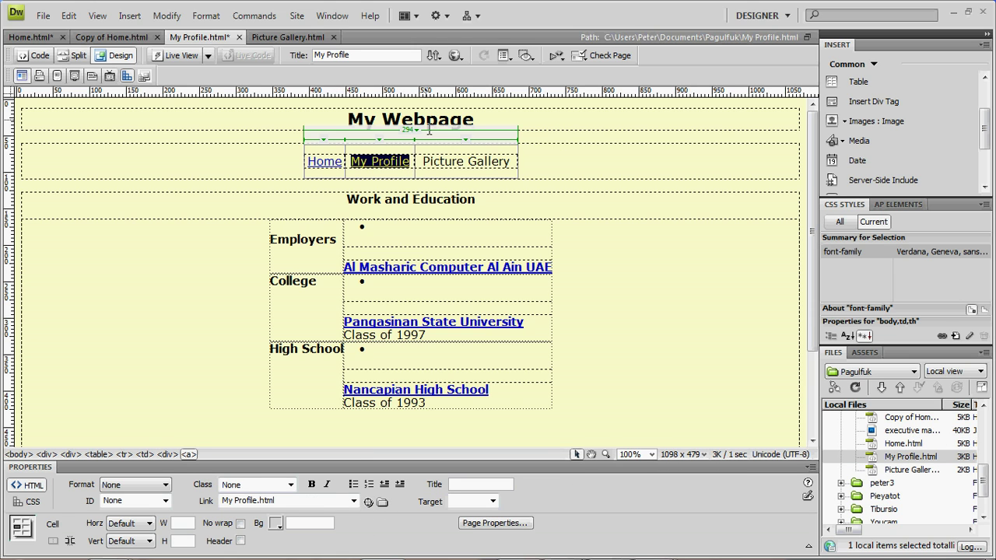
pyautogui.moveTo(420, 160); pyautogui.dragTo(512, 163)
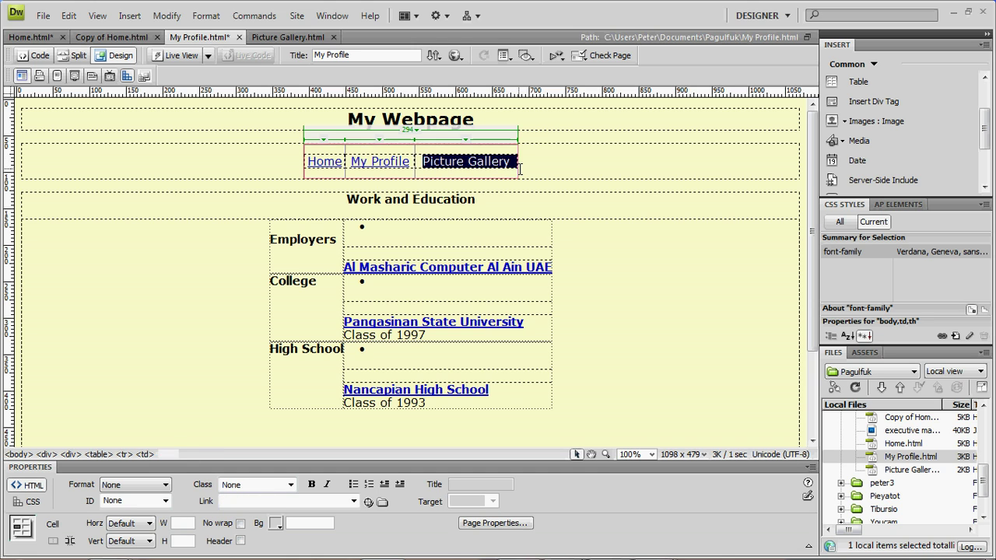
pyautogui.moveTo(368, 502); pyautogui.dragTo(705, 482)
pyautogui.moveTo(827, 472); pyautogui.dragTo(871, 472)
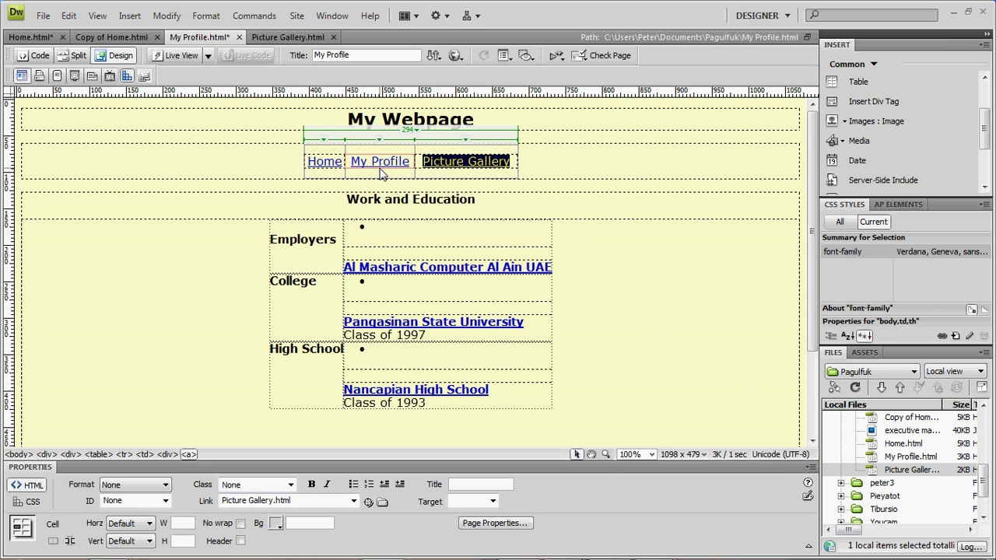
# - Set the My Profile page's link underline style to Show underline only on rollover
pyautogui.click(495, 524)
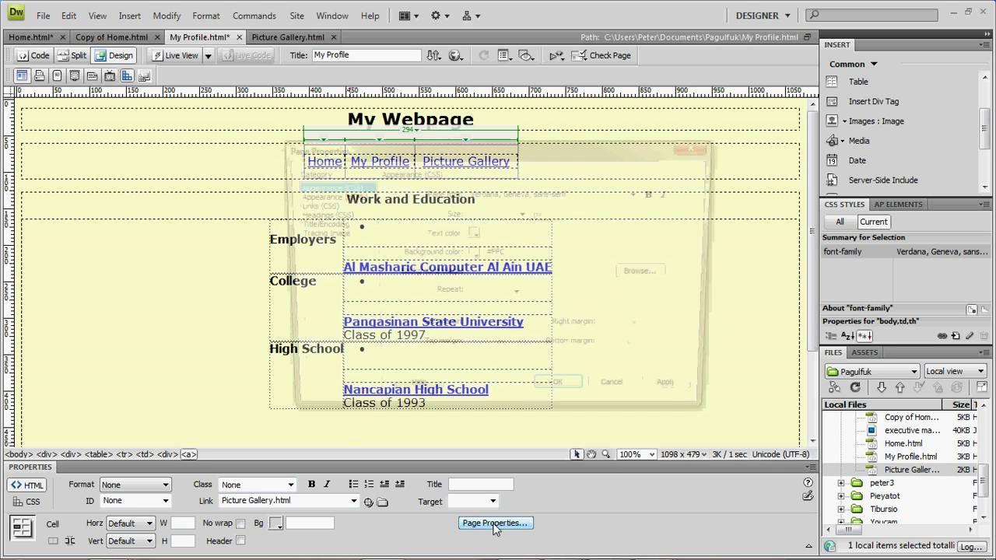
pyautogui.click(319, 205)
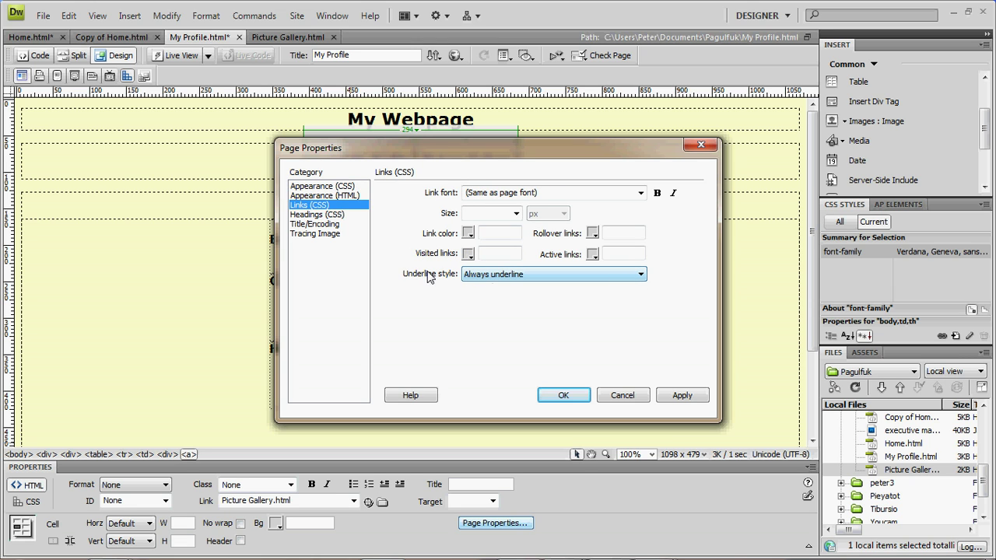
pyautogui.click(627, 277)
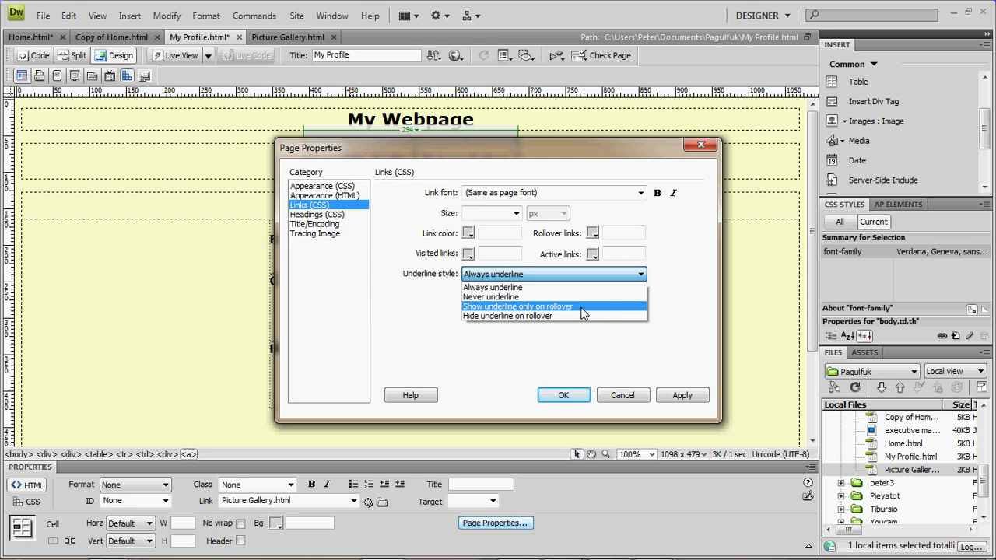
pyautogui.click(578, 311)
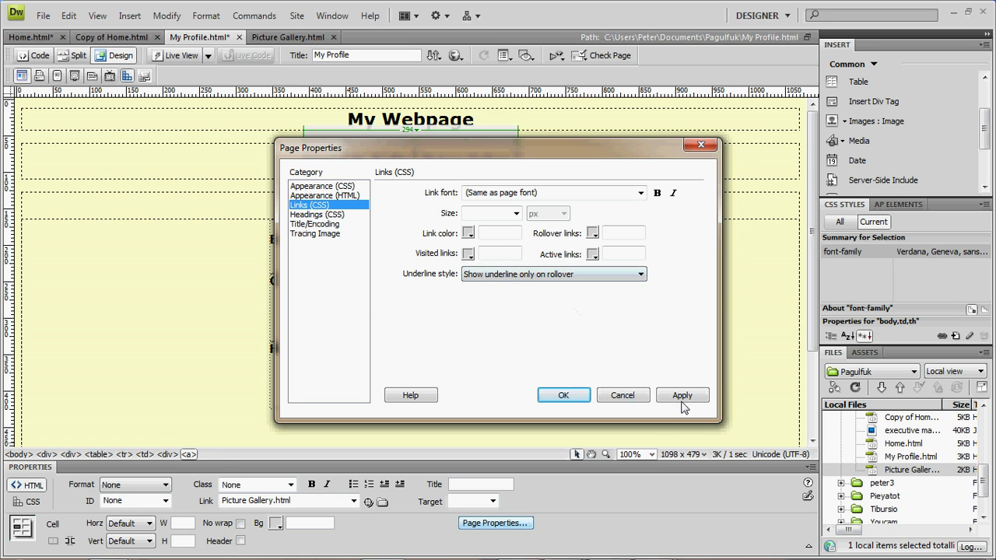
pyautogui.click(658, 399)
pyautogui.click(566, 394)
pyautogui.click(584, 334)
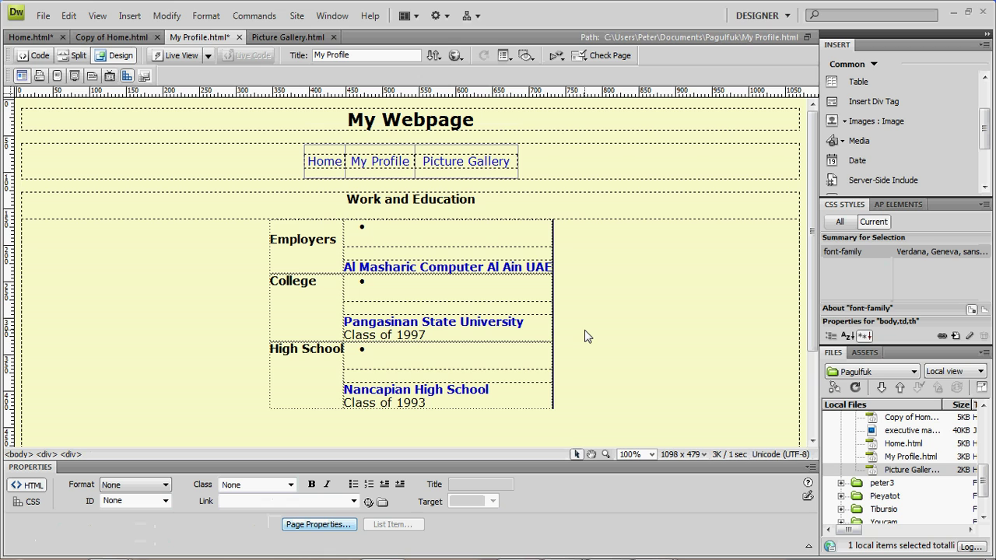
# - Switch to the Picture Gallery page and link its Home navigation text to Home.html
pyautogui.click(280, 37)
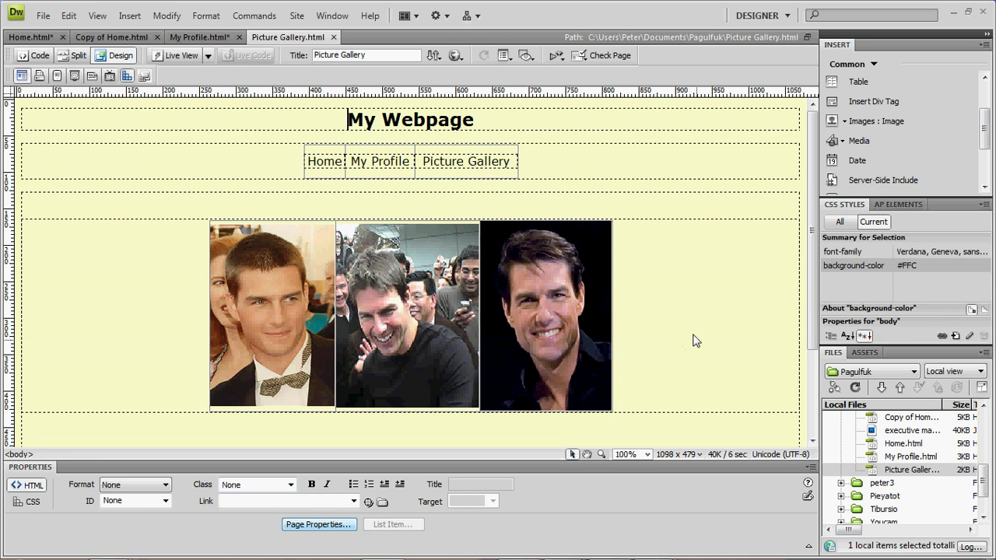
pyautogui.doubleClick(311, 161)
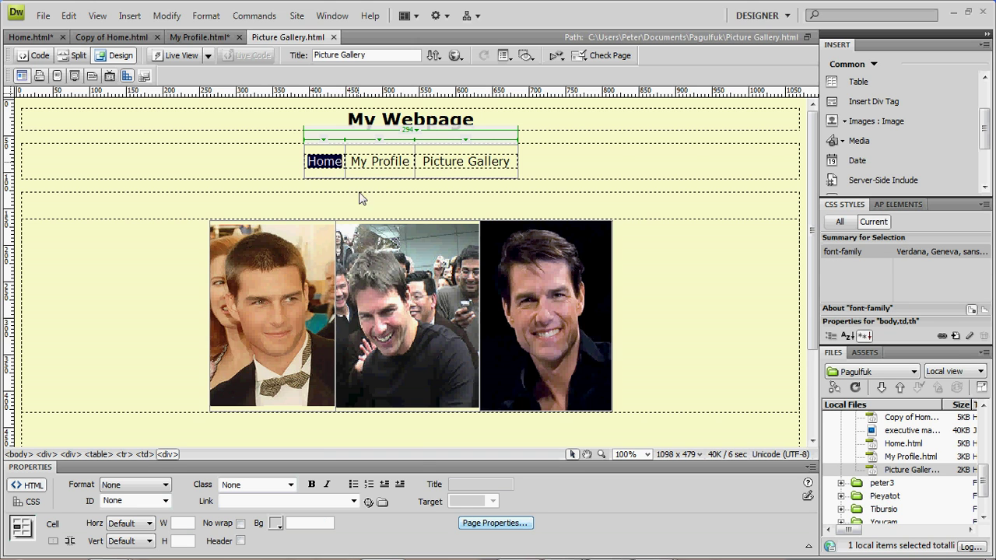
pyautogui.moveTo(369, 502); pyautogui.dragTo(866, 450)
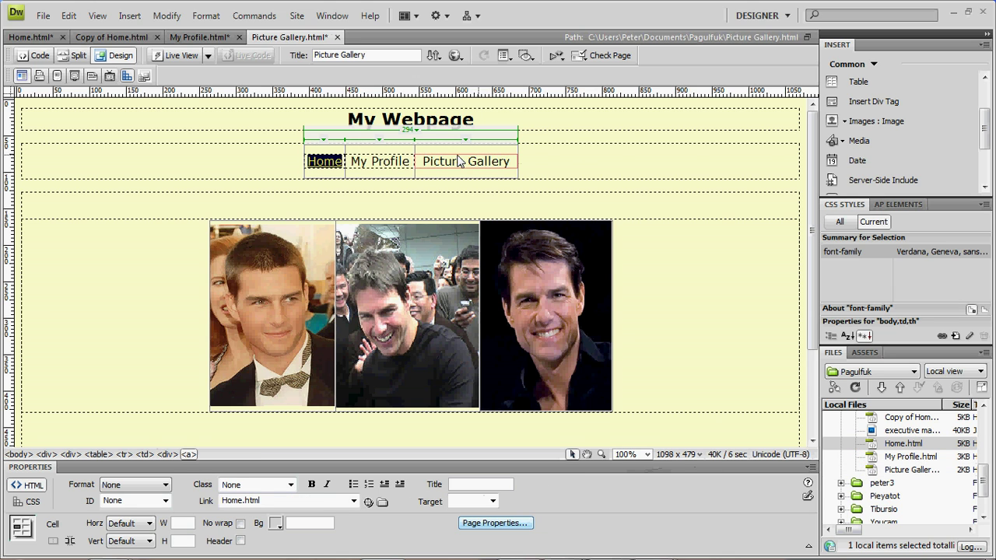
# - On the Picture Gallery page, link the My Profile text to My Profile.html and the Picture Gallery text to Picture Gallery.html
pyautogui.moveTo(350, 161); pyautogui.dragTo(410, 161)
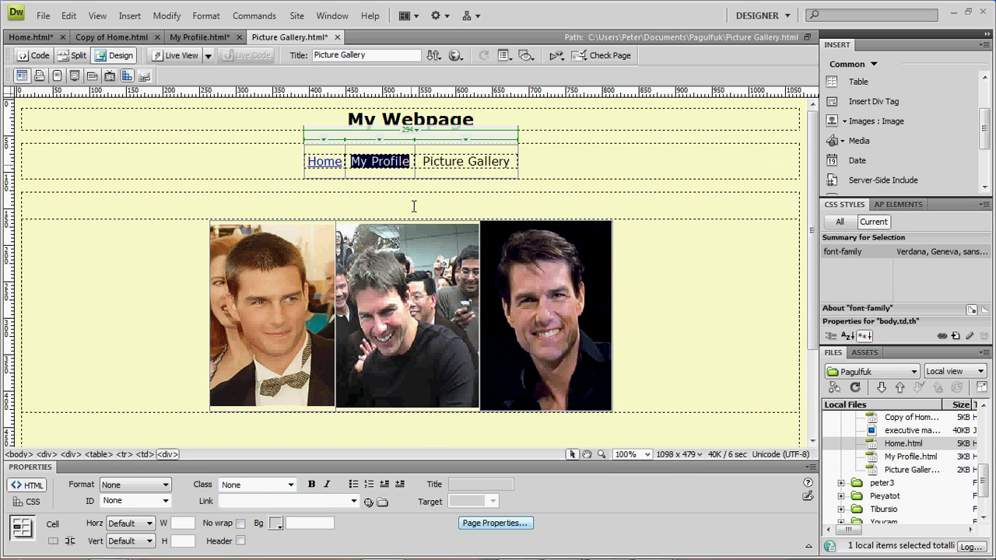
pyautogui.moveTo(369, 502); pyautogui.dragTo(873, 461)
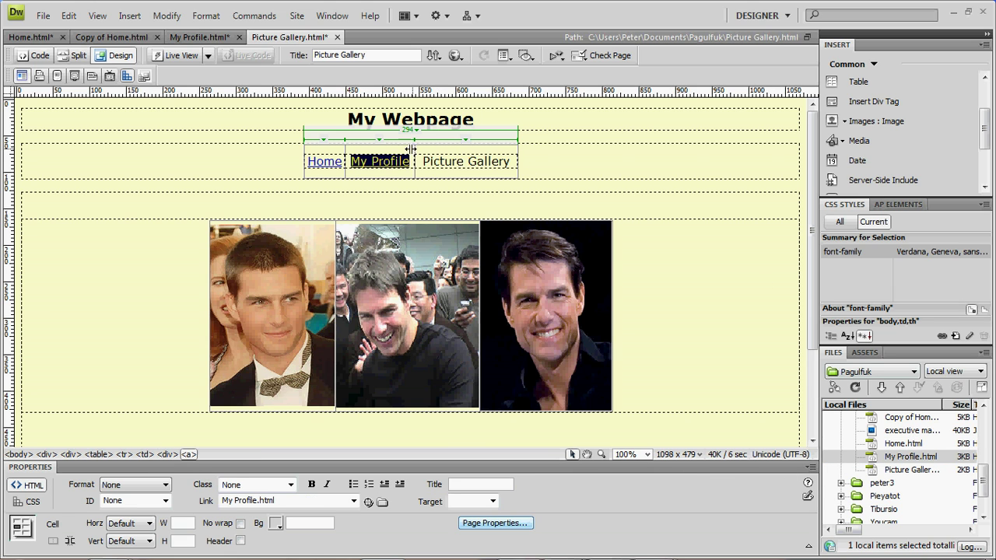
pyautogui.moveTo(425, 161); pyautogui.dragTo(511, 159)
pyautogui.moveTo(368, 502); pyautogui.dragTo(867, 471)
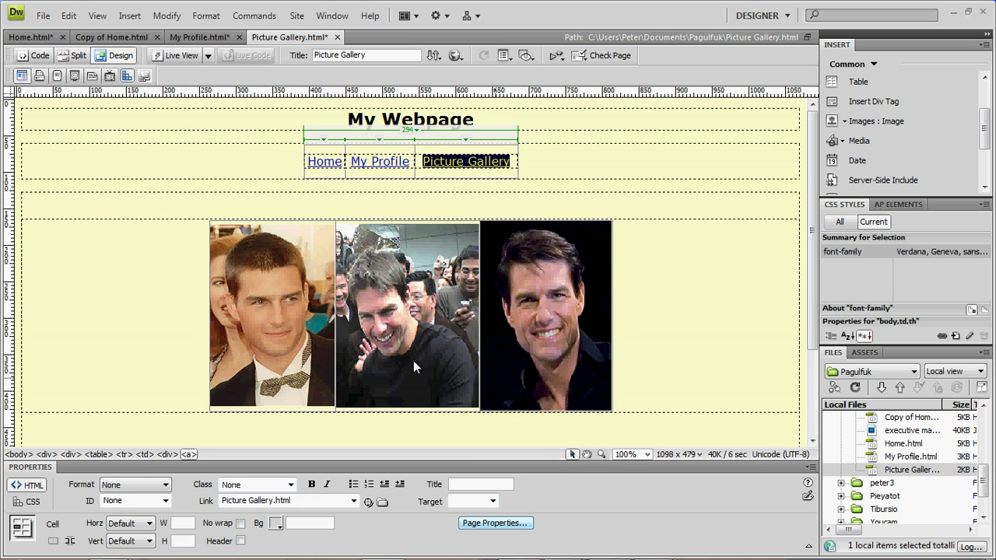
# - Save the changes to the Home, My Profile and Picture Gallery pages
pyautogui.click(35, 37)
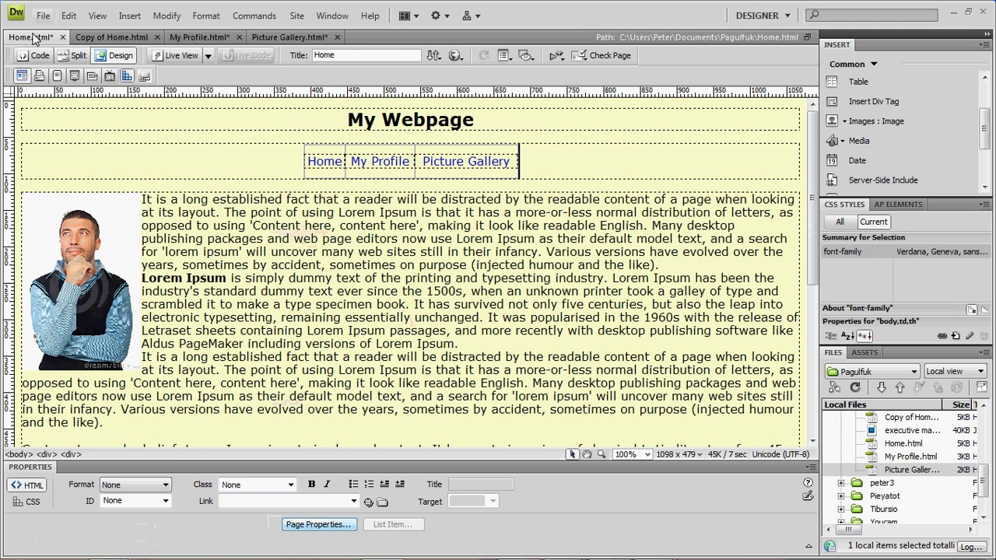
pyautogui.click(45, 16)
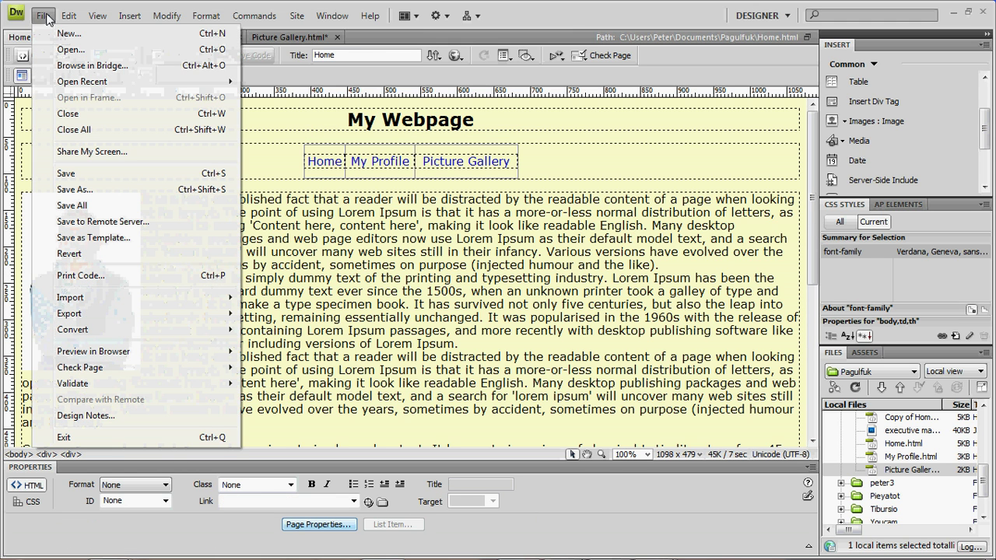
pyautogui.click(79, 174)
pyautogui.click(196, 39)
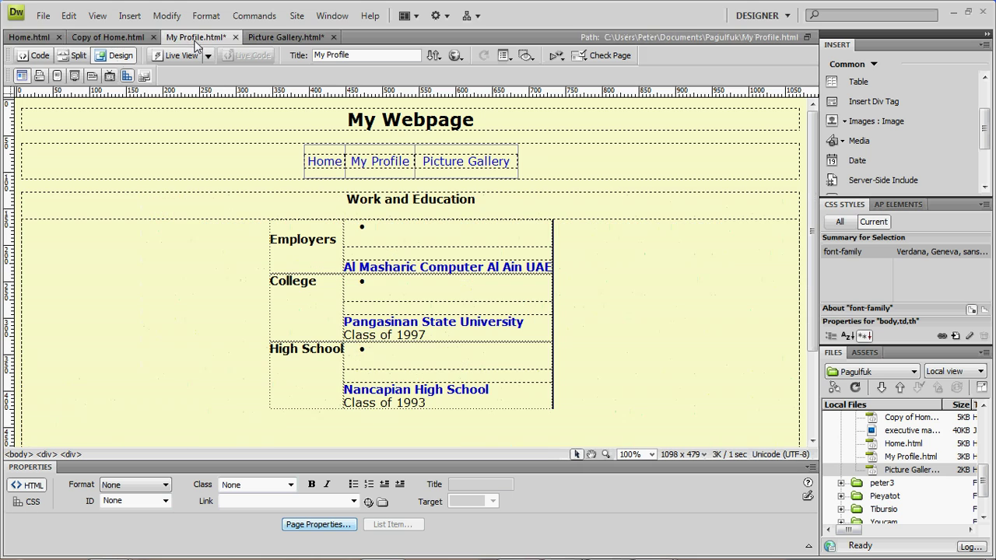
pyautogui.click(42, 17)
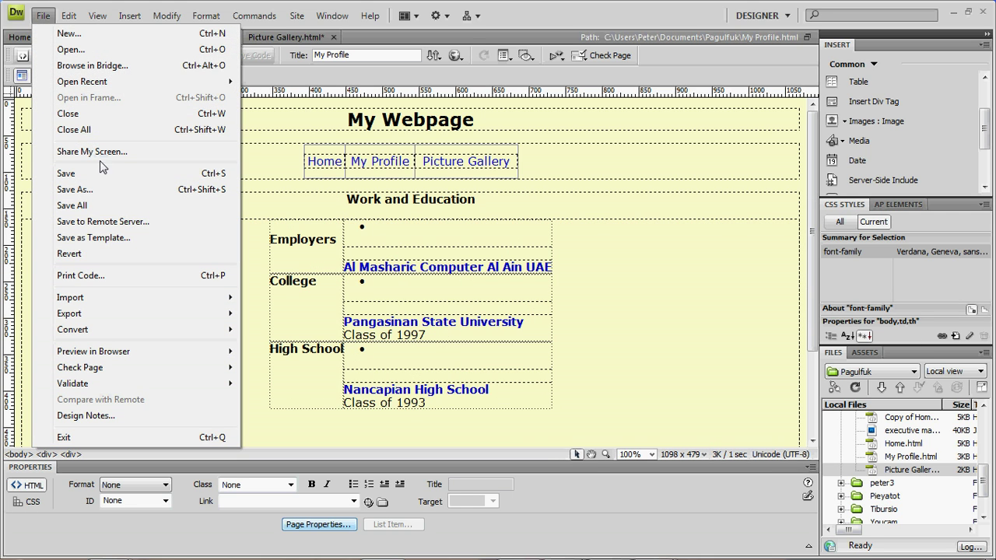
pyautogui.click(66, 174)
pyautogui.click(271, 37)
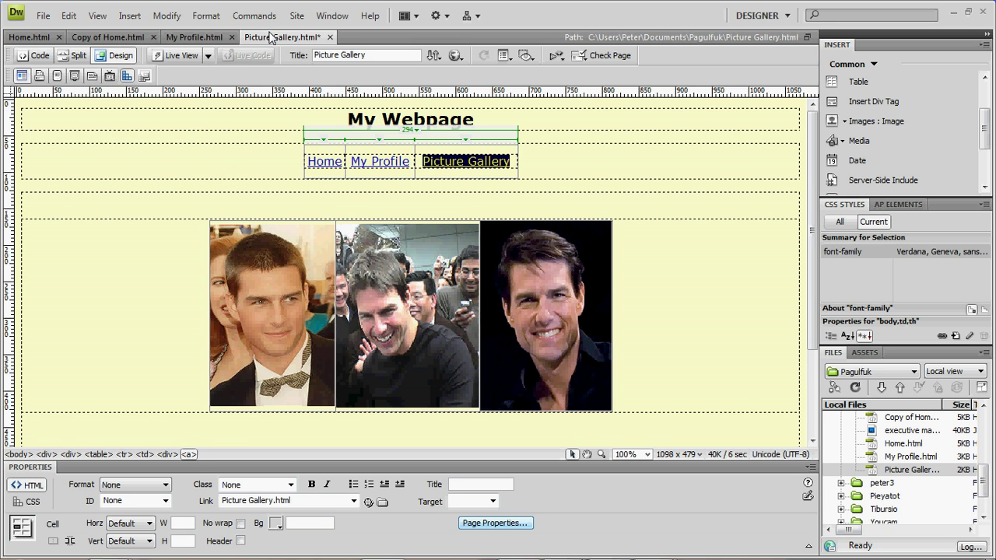
pyautogui.click(42, 16)
pyautogui.click(65, 172)
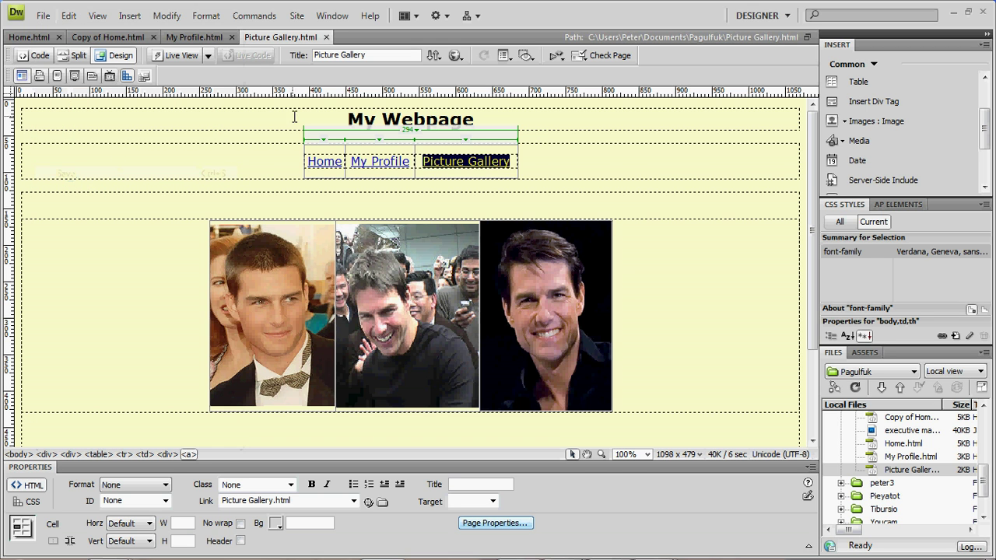
# - Preview the Home page in Chrome and test the My Profile, Picture Gallery and Home navigation links
pyautogui.click(29, 37)
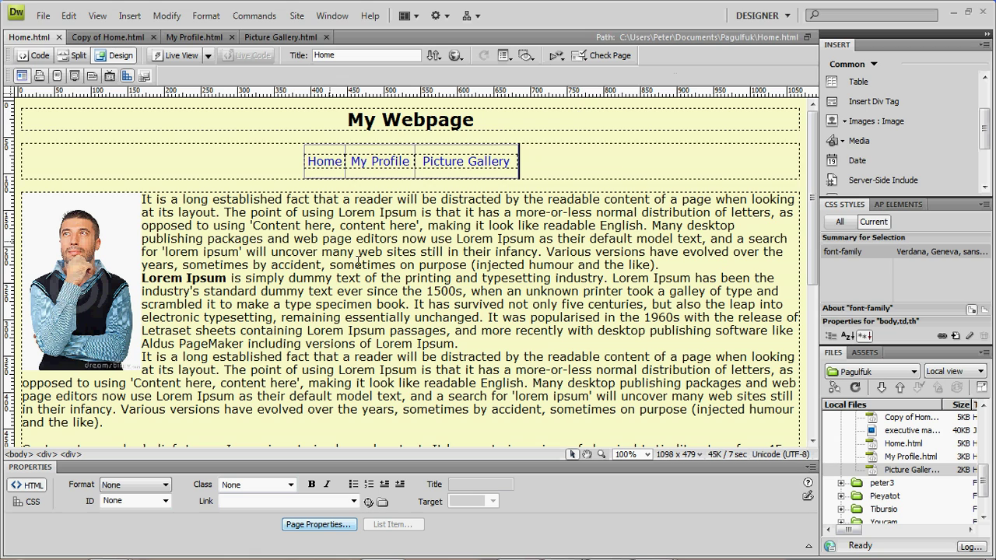
pyautogui.click(455, 56)
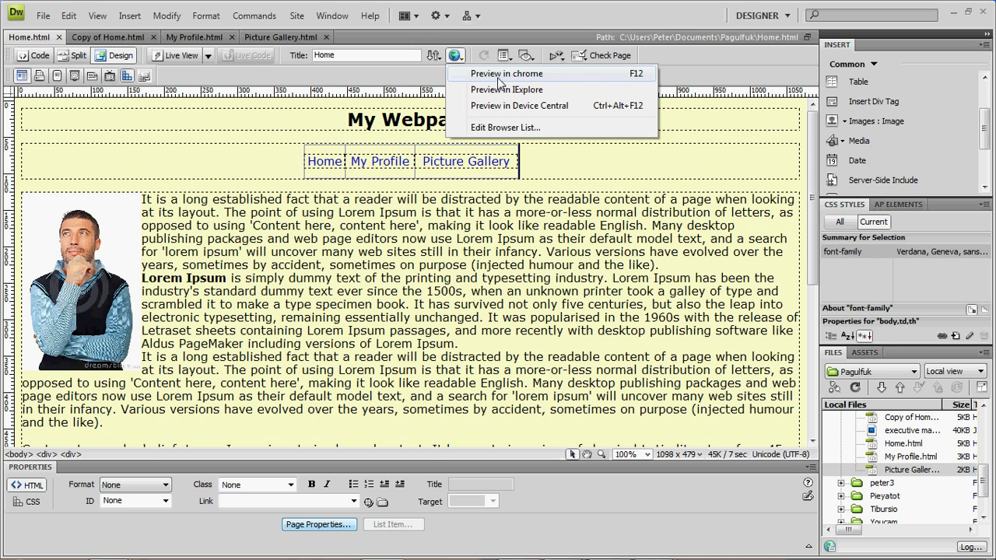
pyautogui.click(577, 74)
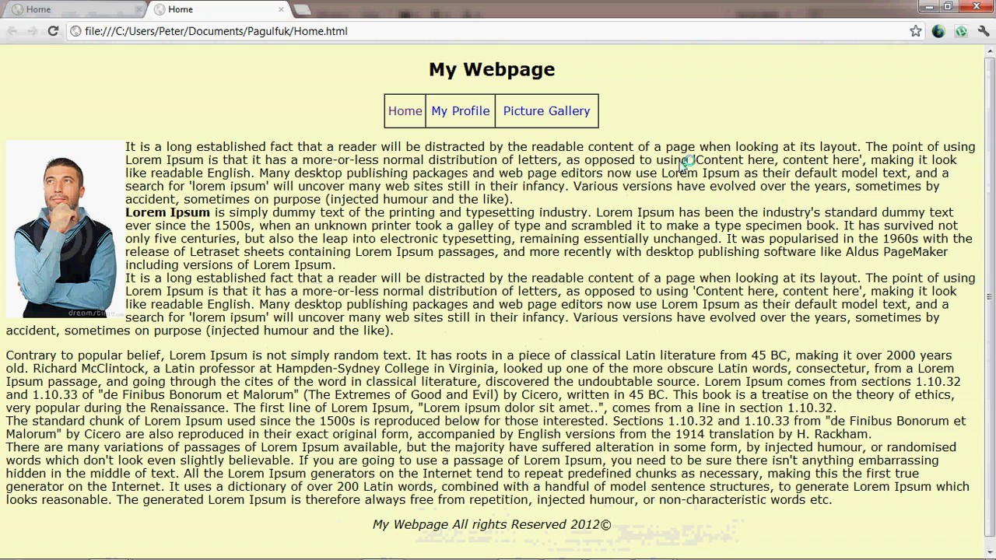
pyautogui.click(444, 111)
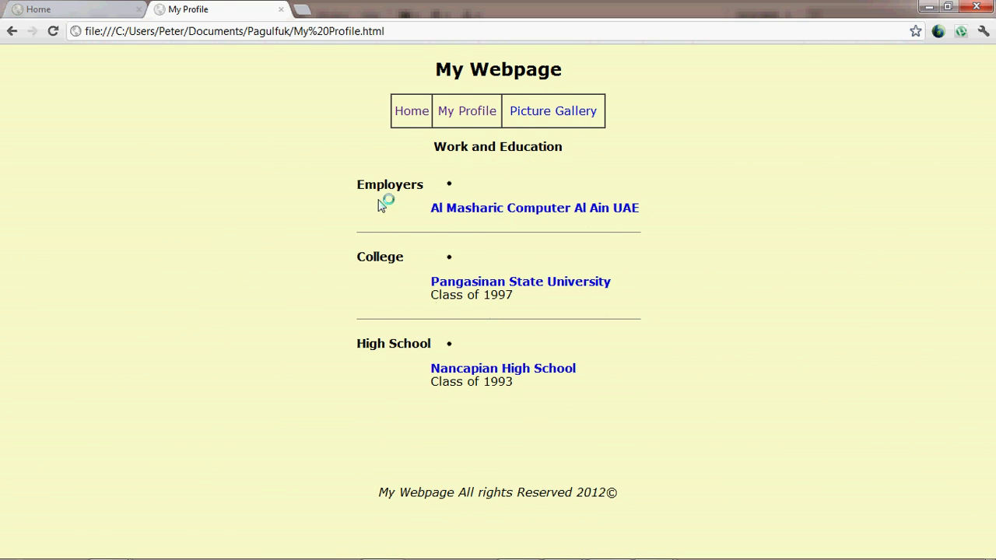
pyautogui.click(538, 111)
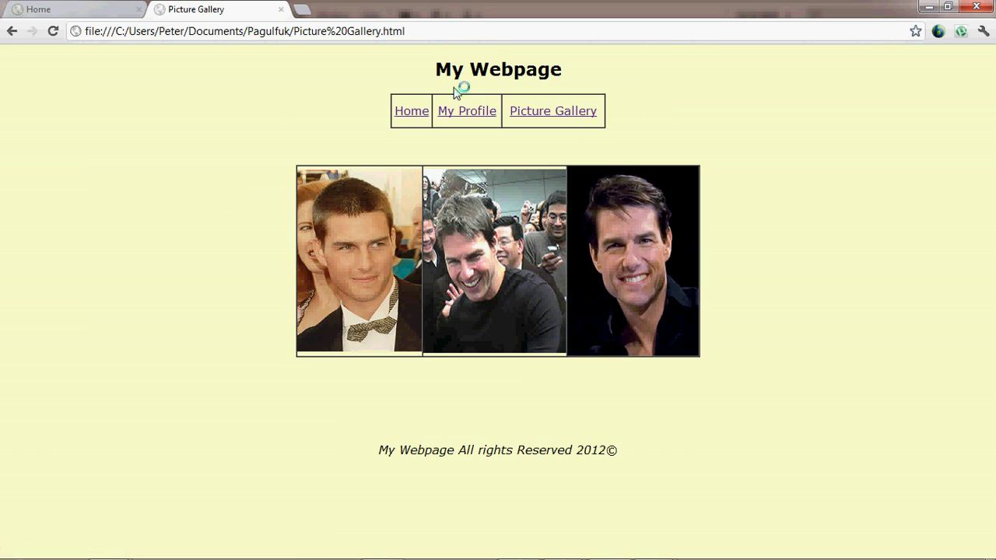
pyautogui.click(416, 113)
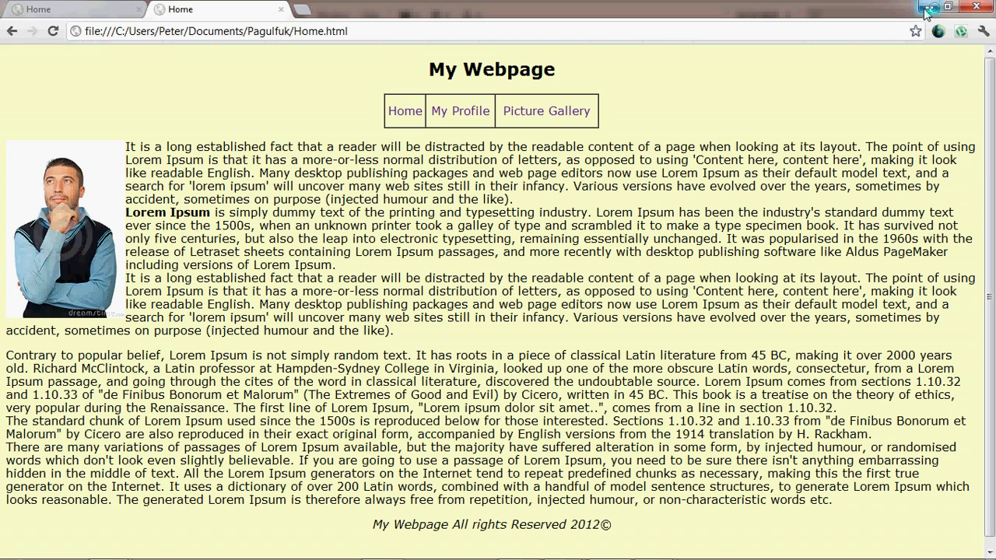
pyautogui.moveTo(550, 554)
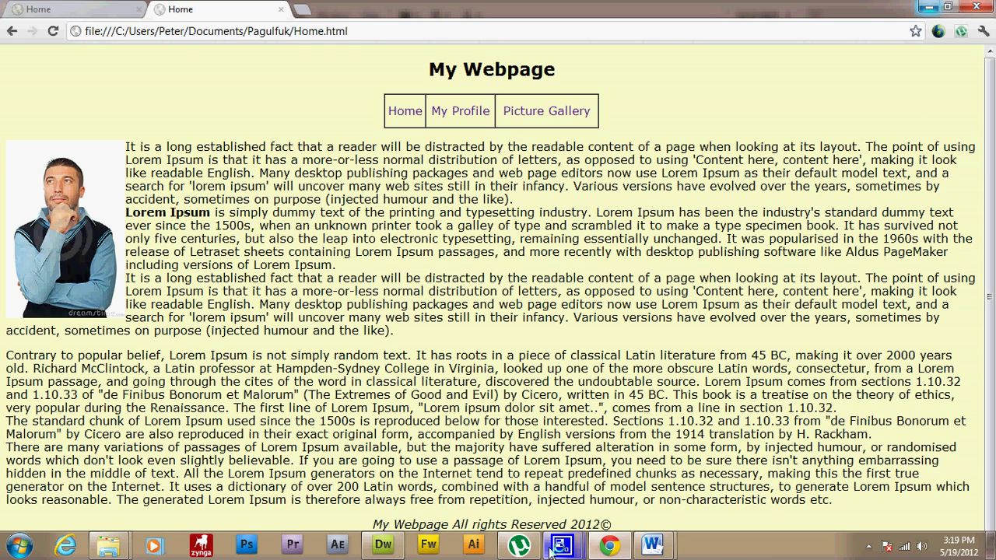
pyautogui.click(524, 506)
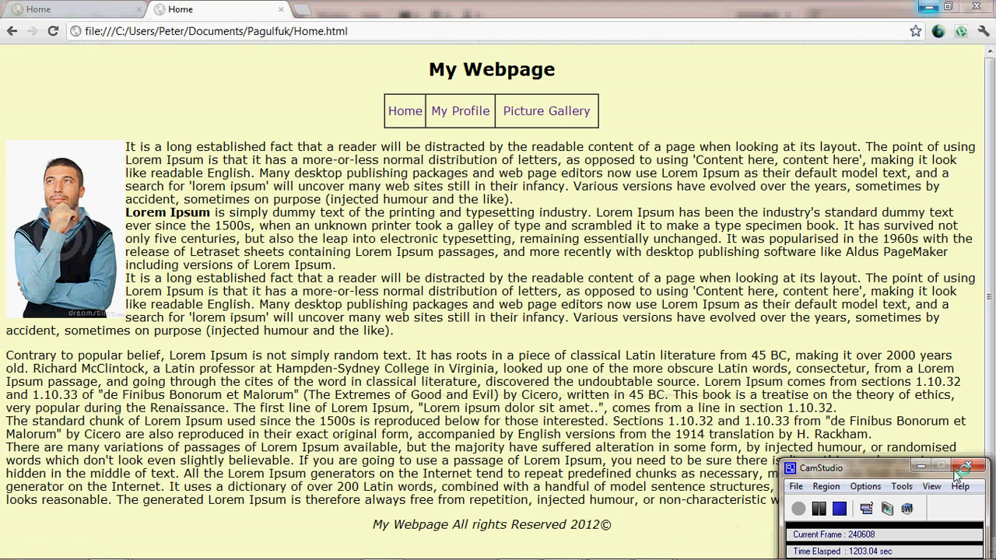